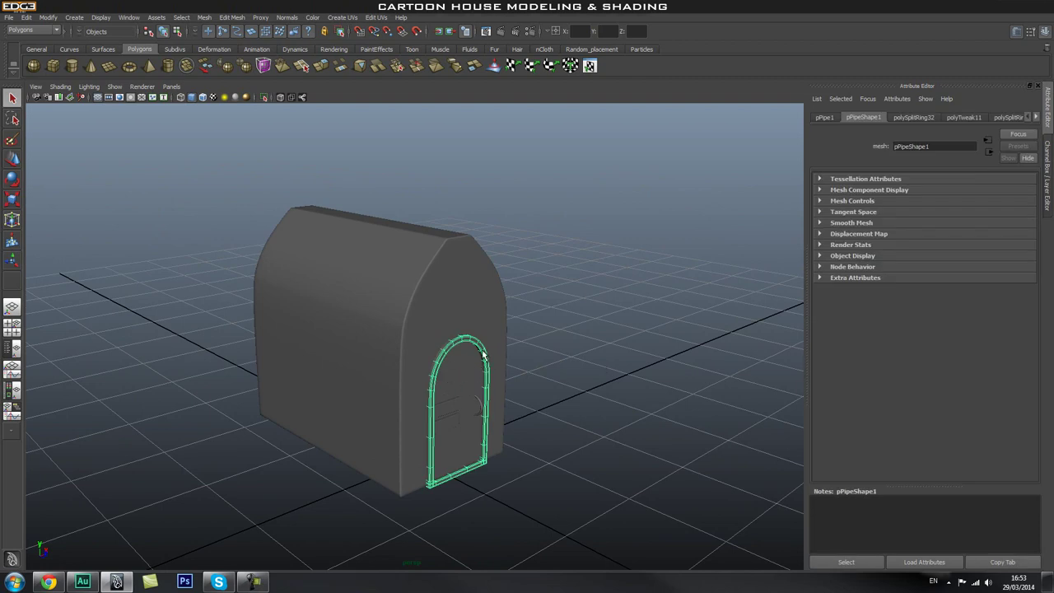
Examine the house body and the arched door frame from several angles.
{"action": "left_click", "coordinate": [414, 321]}
{"action": "left_click", "coordinate": [556, 344]}
{"action": "left_click", "coordinate": [475, 332]}
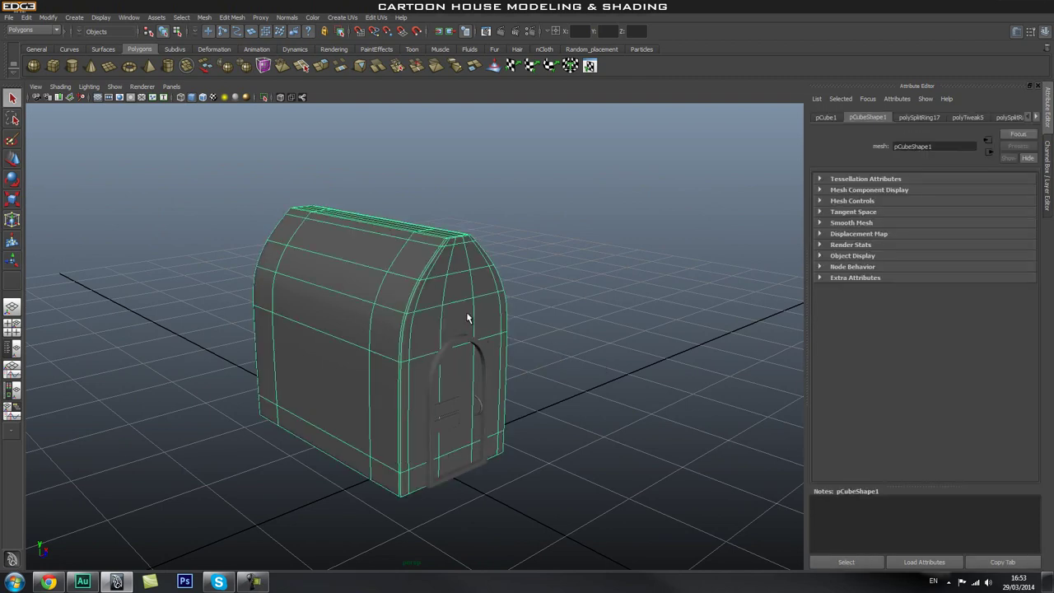
{"action": "left_click", "coordinate": [596, 345]}
{"action": "left_click_drag", "start_coordinate": [623, 364], "coordinate": [504, 405], "text": "alt"}
{"action": "middle_click_drag", "start_coordinate": [506, 405], "coordinate": [475, 370], "text": "alt"}
{"action": "scroll", "coordinate": [475, 370], "scroll_direction": "up", "scroll_amount": 3}
{"action": "left_click", "coordinate": [449, 271]}
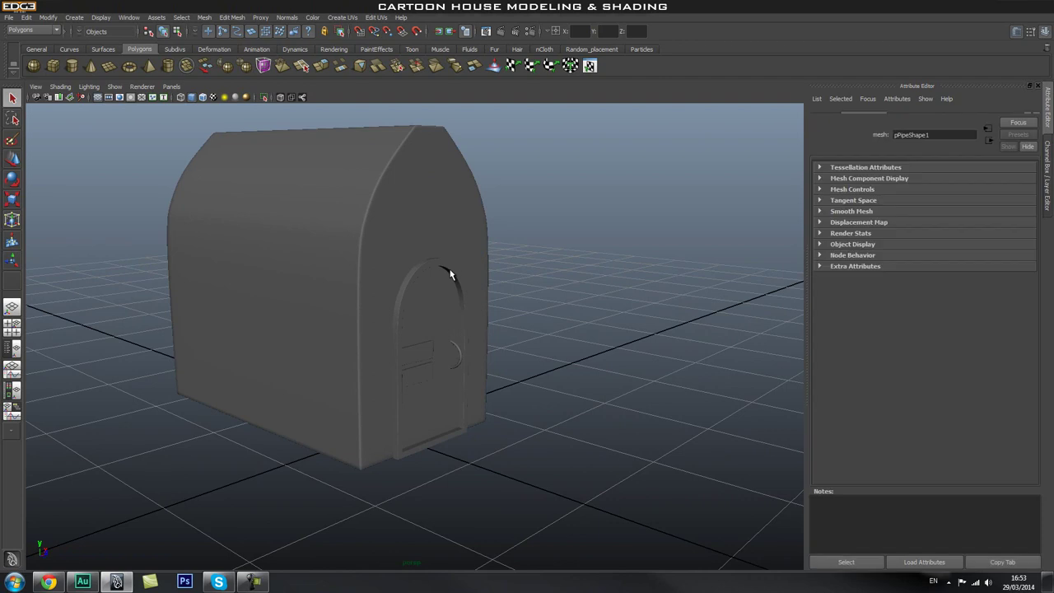
{"action": "left_click_drag", "start_coordinate": [406, 384], "coordinate": [533, 369], "text": "alt"}
{"action": "left_click", "coordinate": [588, 326]}
{"action": "left_click_drag", "start_coordinate": [508, 332], "coordinate": [525, 357], "text": "alt"}
Switch to the front view, centre the house there, and turn on wireframe over the shaded surfaces.
{"action": "key", "text": "space"}
{"action": "middle_click_drag", "start_coordinate": [550, 320], "coordinate": [549, 339], "text": "alt"}
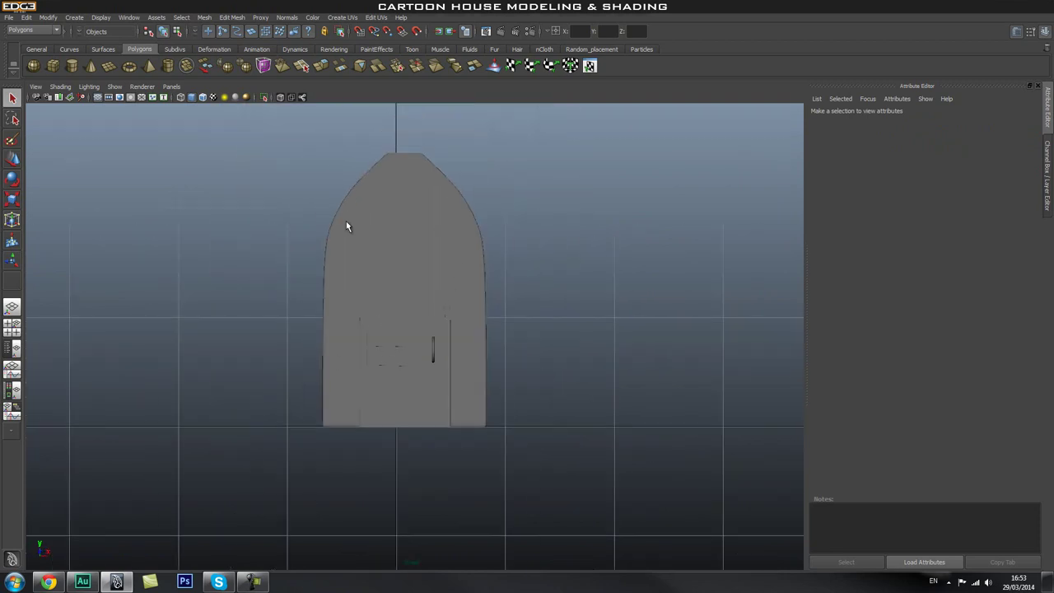
{"action": "left_click", "coordinate": [202, 97]}
{"action": "right_click_drag", "start_coordinate": [278, 313], "coordinate": [380, 303], "text": "alt"}
{"action": "middle_click_drag", "start_coordinate": [383, 303], "coordinate": [383, 337], "text": "alt"}
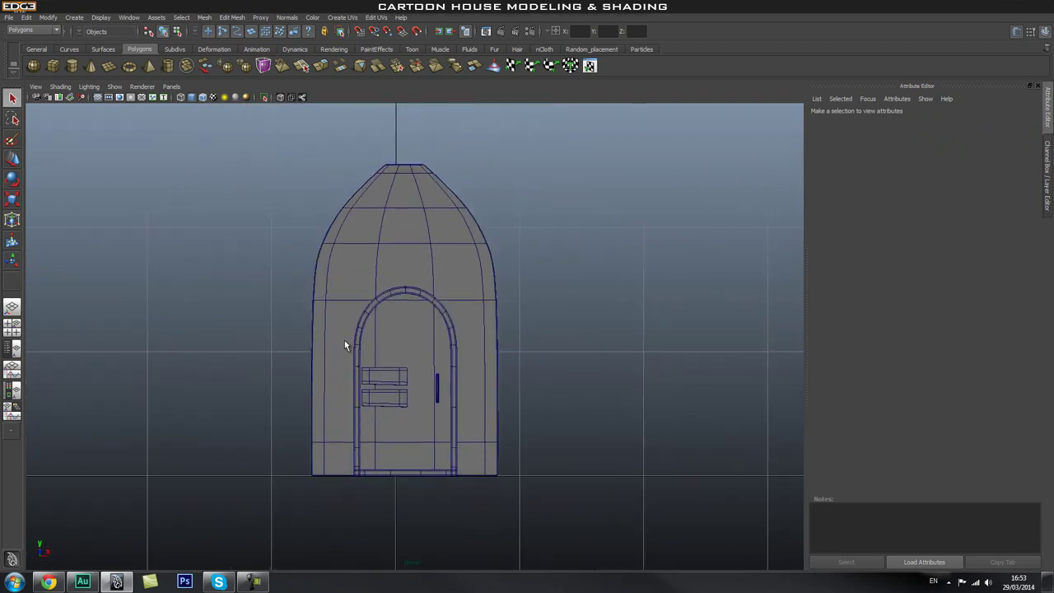
{"action": "scroll", "coordinate": [382, 338], "scroll_direction": "up", "scroll_amount": 1}
{"action": "middle_click_drag", "start_coordinate": [420, 382], "coordinate": [436, 359], "text": "alt"}
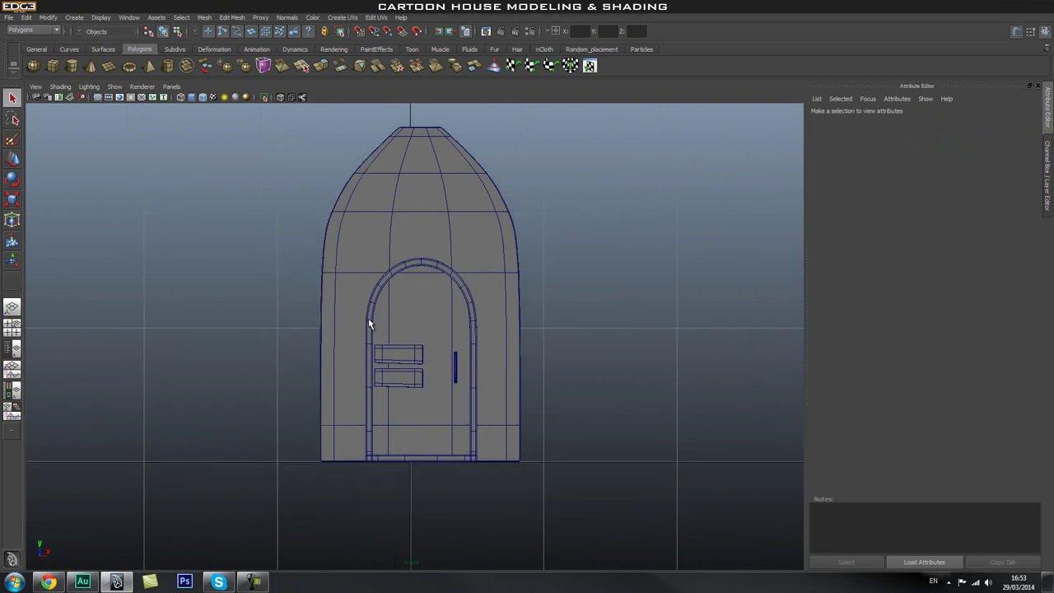
Create a polygon plane and move it in front of the house door, to about 1.468 in Z.
{"action": "left_click", "coordinate": [111, 68]}
{"action": "key", "text": "space"}
{"action": "left_click_drag", "start_coordinate": [381, 288], "coordinate": [381, 272]}
{"action": "left_click_drag", "start_coordinate": [431, 363], "coordinate": [442, 377], "text": "alt"}
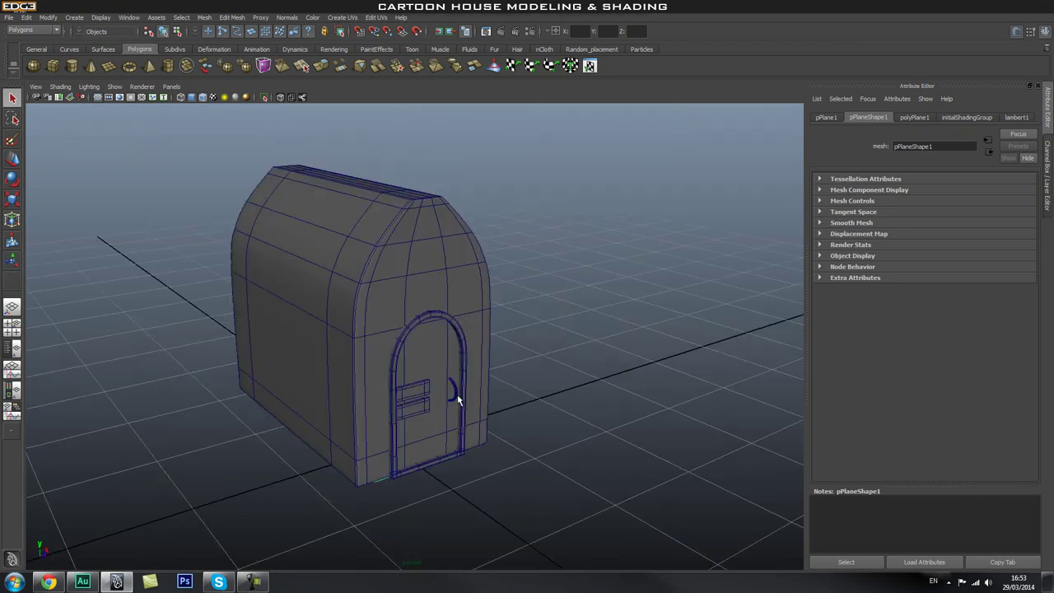
{"action": "key", "text": "w"}
{"action": "right_click_drag", "start_coordinate": [526, 450], "coordinate": [414, 460], "text": "alt"}
{"action": "left_click_drag", "start_coordinate": [416, 430], "coordinate": [490, 486]}
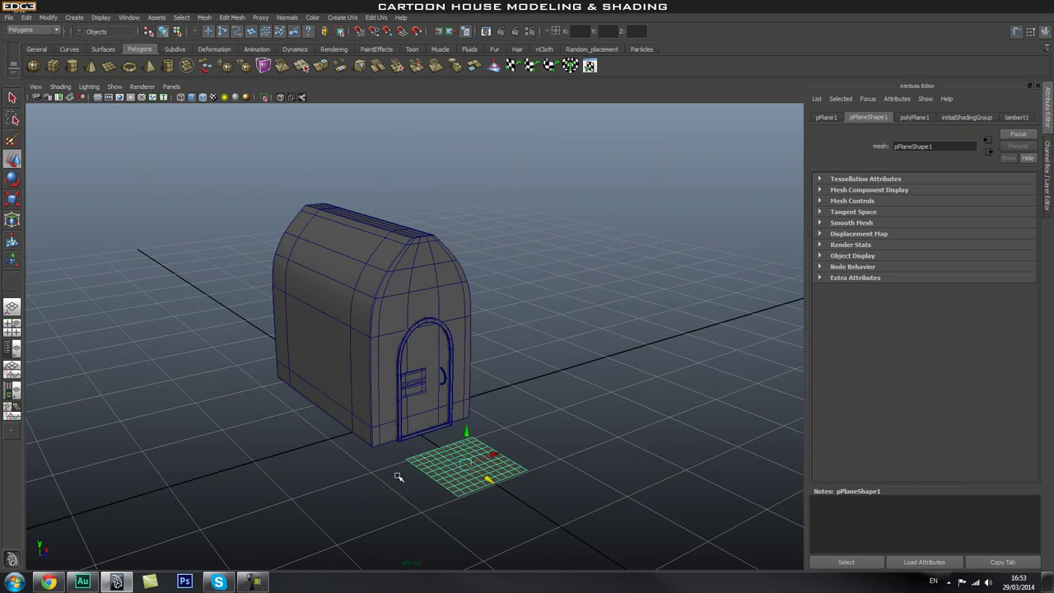
Set the plane's width and height subdivisions to 1.
{"action": "right_click_drag", "start_coordinate": [465, 477], "coordinate": [437, 470], "text": "alt"}
{"action": "middle_click_drag", "start_coordinate": [437, 470], "coordinate": [400, 402], "text": "alt"}
{"action": "right_click_drag", "start_coordinate": [400, 402], "coordinate": [368, 432], "text": "alt"}
{"action": "left_click_drag", "start_coordinate": [368, 432], "coordinate": [376, 439], "text": "alt"}
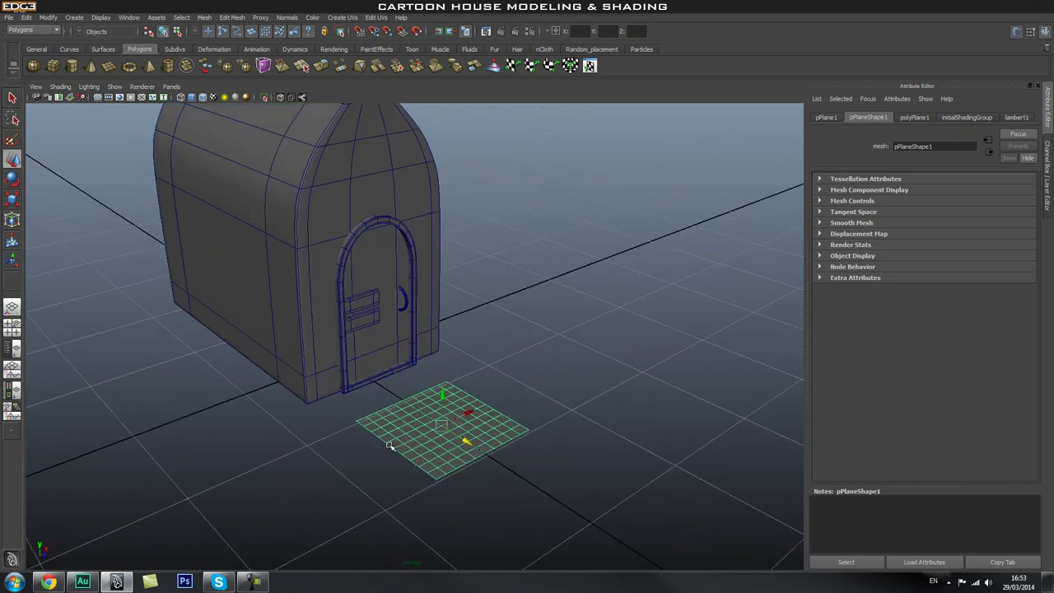
{"action": "key", "text": "ctrl+a"}
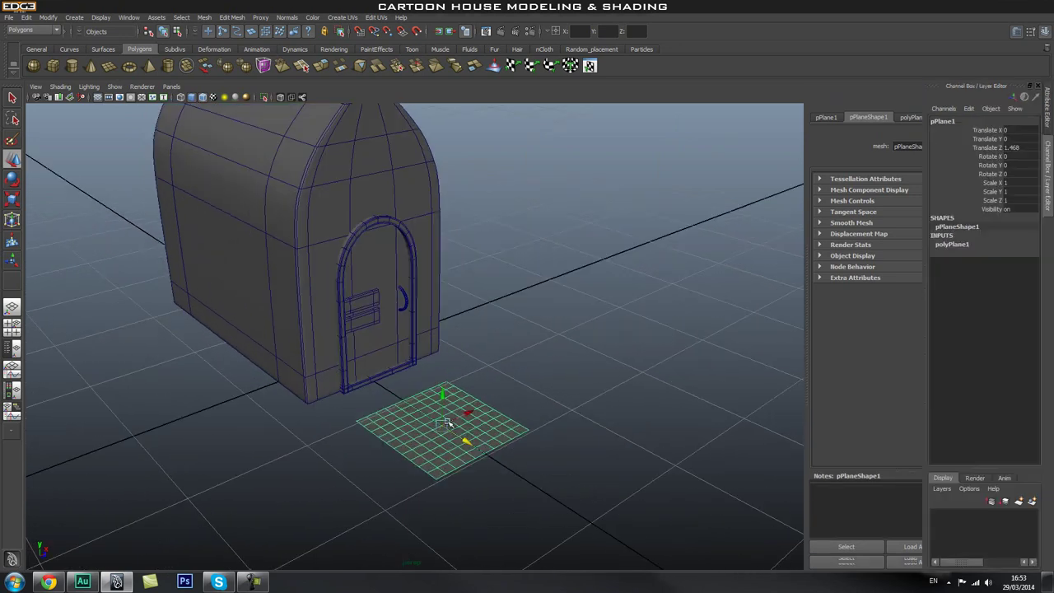
{"action": "middle_click_drag", "start_coordinate": [583, 454], "coordinate": [529, 423], "text": "alt"}
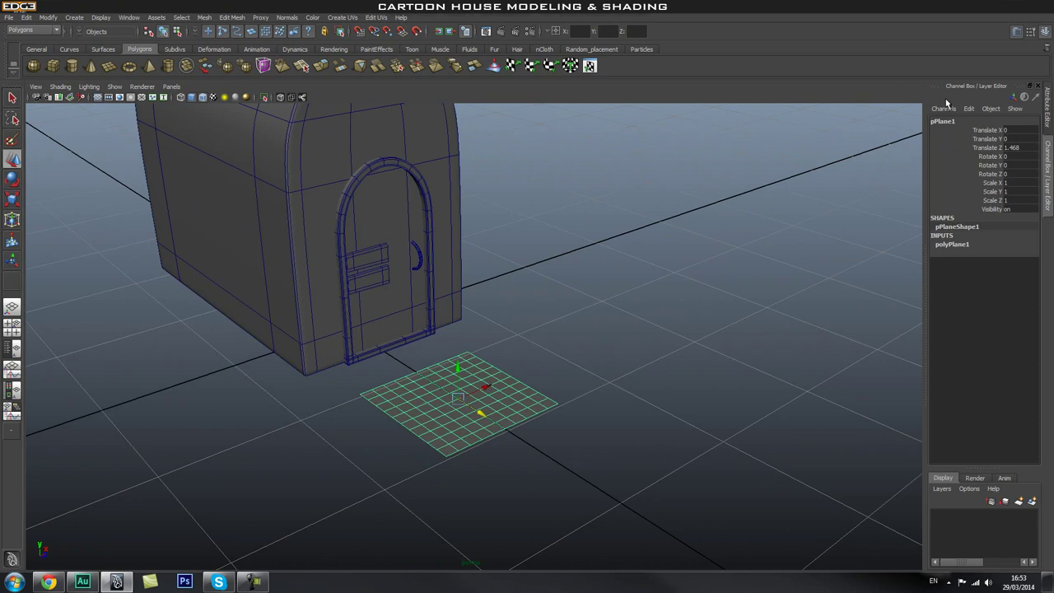
{"action": "key", "text": "ctrl+a"}
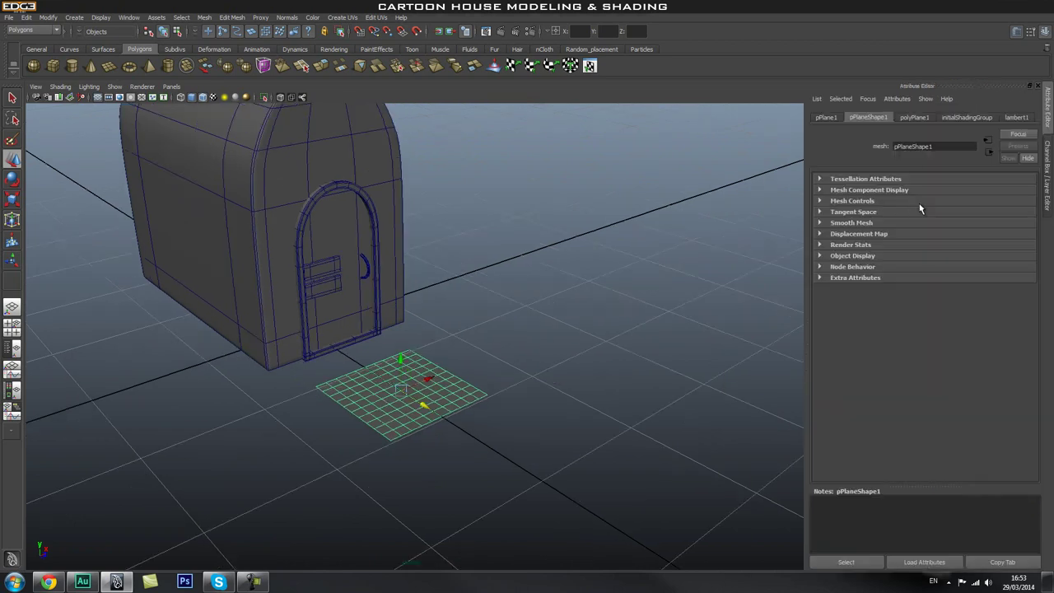
{"action": "key", "text": "ctrl+a"}
{"action": "left_click", "coordinate": [951, 244]}
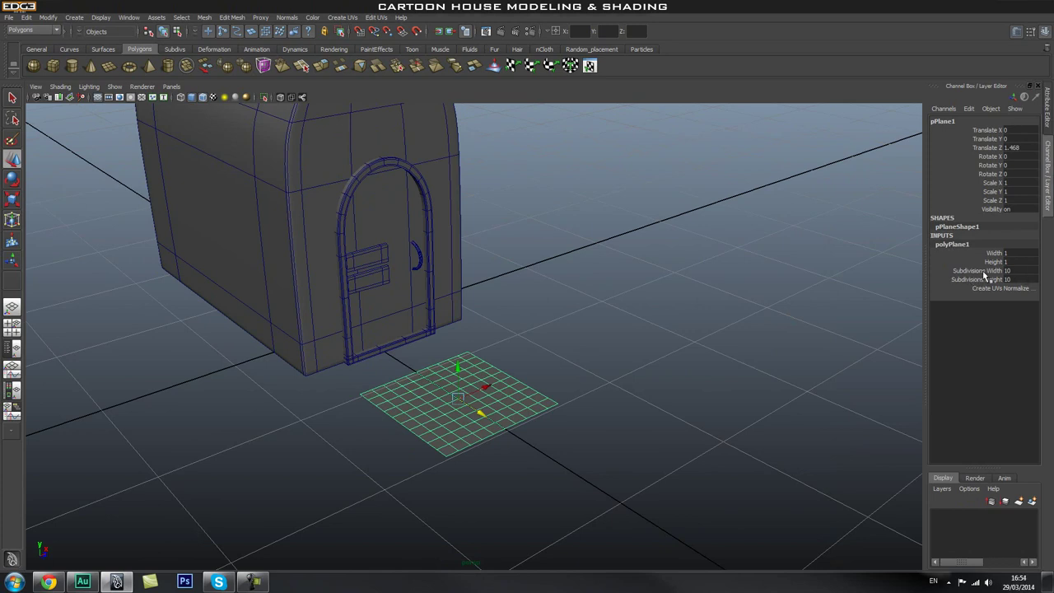
{"action": "left_click_drag", "start_coordinate": [1016, 271], "coordinate": [1015, 280]}
{"action": "type", "text": "1"}
{"action": "key", "text": "Return"}
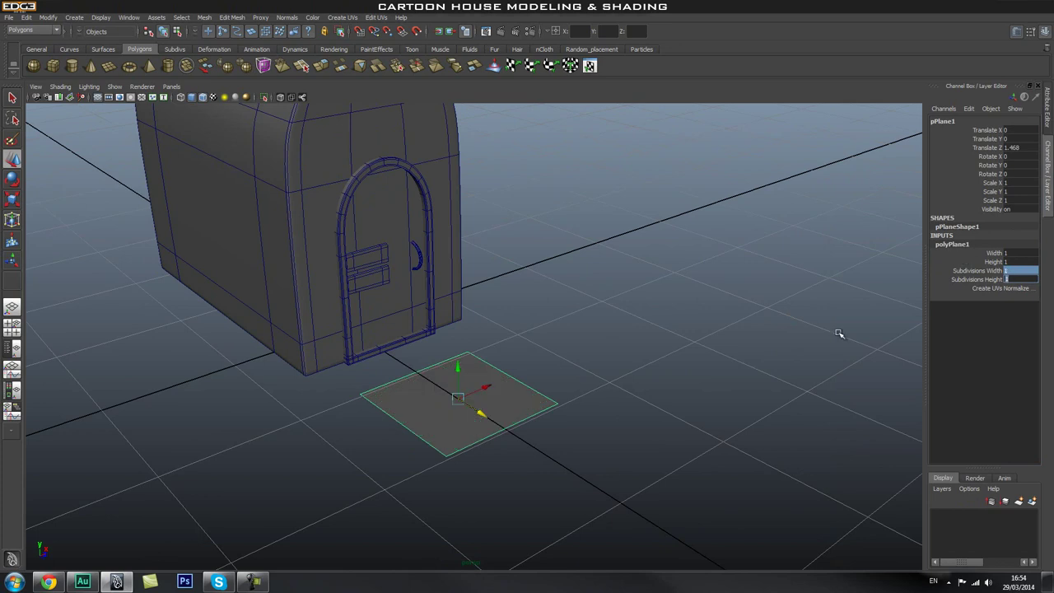
Rotate the plane to 90 degrees in X so it stands upright in front of the door.
{"action": "left_click", "coordinate": [688, 379]}
{"action": "mouse_move", "coordinate": [698, 381]}
{"action": "left_mouse_down", "text": "alt"}
{"action": "mouse_move", "coordinate": [648, 384]}
{"action": "mouse_move", "coordinate": [710, 387]}
{"action": "left_mouse_up", "text": "alt"}
{"action": "left_click", "coordinate": [516, 383]}
{"action": "key", "text": "e"}
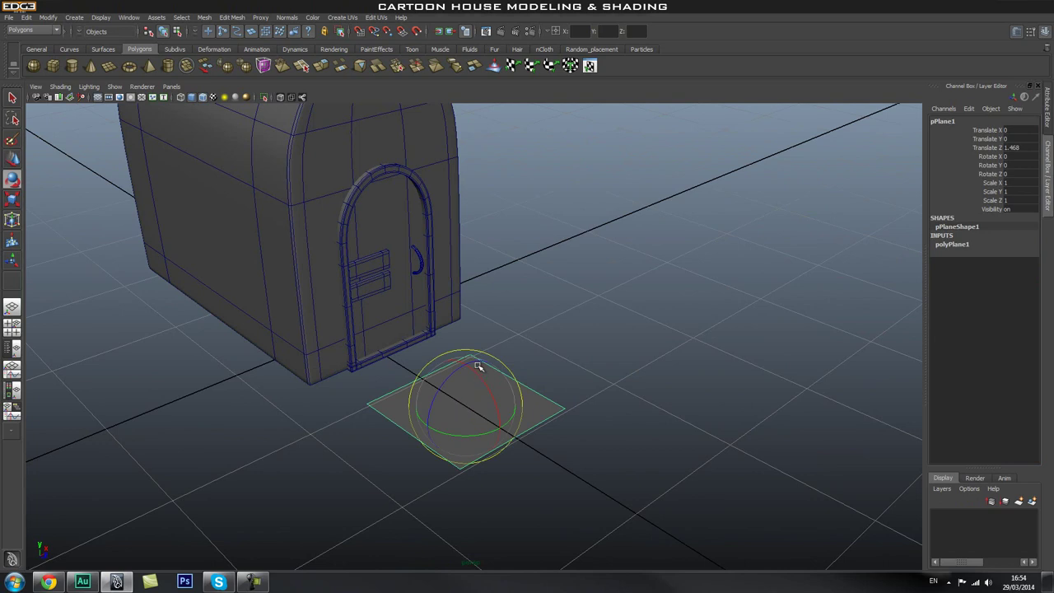
{"action": "left_click_drag", "start_coordinate": [475, 373], "coordinate": [480, 407]}
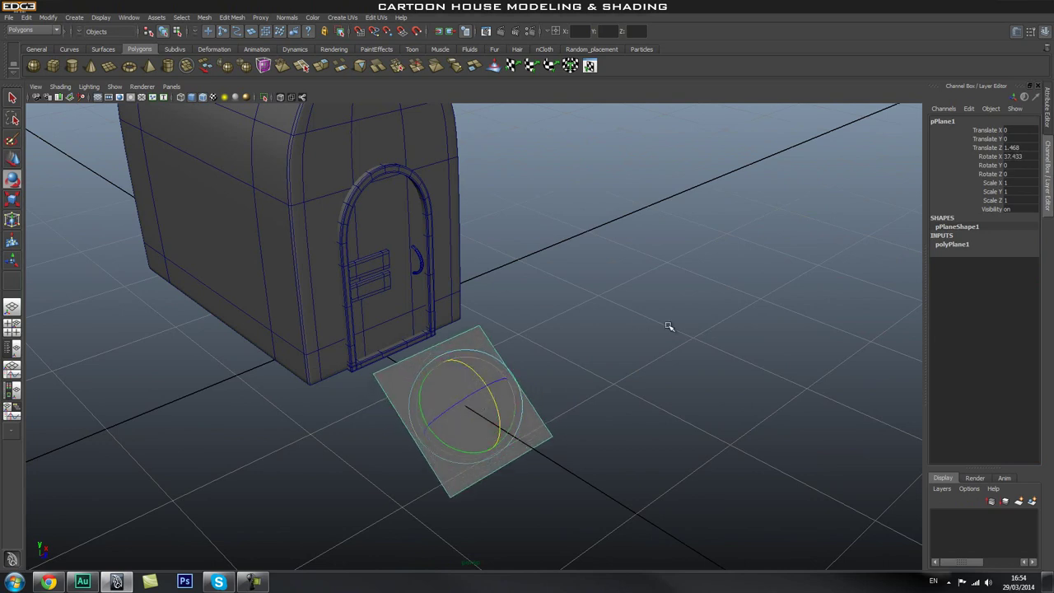
{"action": "double_click", "coordinate": [1028, 156]}
{"action": "key", "text": "Return"}
In the front view, move the plane over the door opening, to about 0.071 in X and 0.506 in Y.
{"action": "left_click", "coordinate": [623, 329]}
{"action": "left_click_drag", "start_coordinate": [623, 328], "coordinate": [580, 312], "text": "alt"}
{"action": "key", "text": "space"}
{"action": "scroll", "coordinate": [480, 348], "scroll_direction": "up", "scroll_amount": 2}
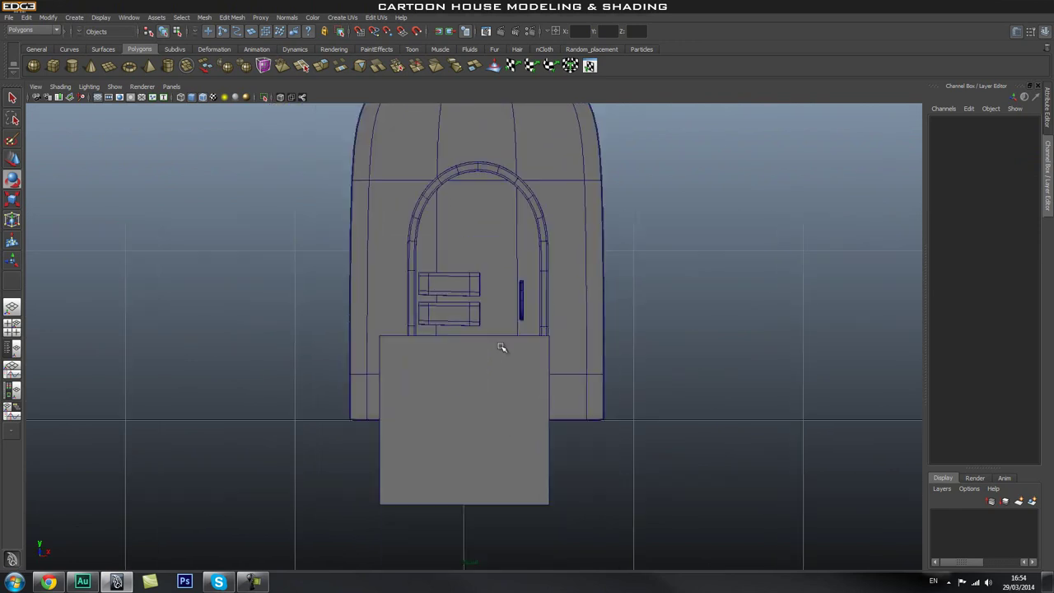
{"action": "left_click", "coordinate": [472, 381]}
{"action": "key", "text": "w"}
{"action": "left_click_drag", "start_coordinate": [465, 421], "coordinate": [478, 337]}
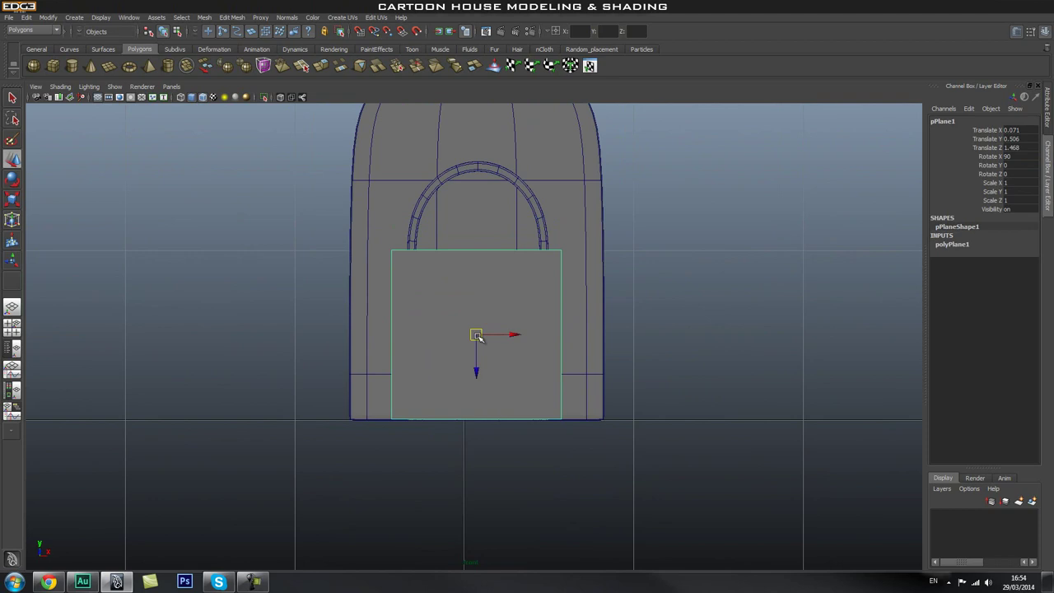
In the perspective view, push the plane back into the door frame, to about 0.505 in Z.
{"action": "key", "text": "space"}
{"action": "left_click_drag", "start_coordinate": [461, 327], "coordinate": [536, 386]}
{"action": "left_click_drag", "start_coordinate": [533, 327], "coordinate": [419, 321]}
In the front view, narrow the plane to an X scale of about 0.78 and raise it to about 0.523 in Y.
{"action": "key", "text": "space"}
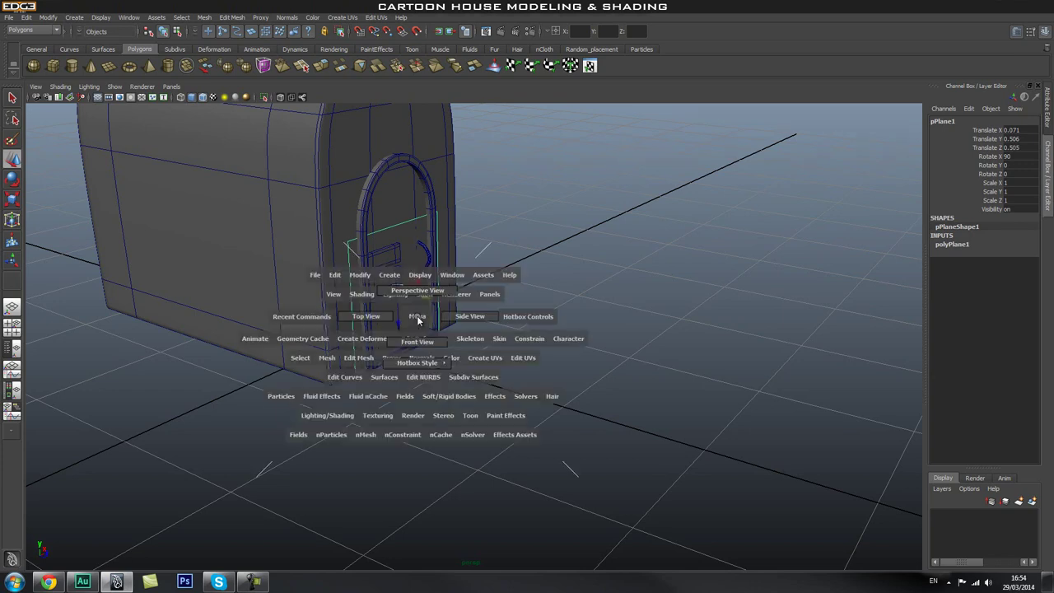
{"action": "key", "text": "space"}
{"action": "key", "text": "space"}
{"action": "right_click_drag", "start_coordinate": [346, 359], "coordinate": [524, 315], "text": "alt"}
{"action": "middle_click_drag", "start_coordinate": [476, 277], "coordinate": [424, 321], "text": "alt"}
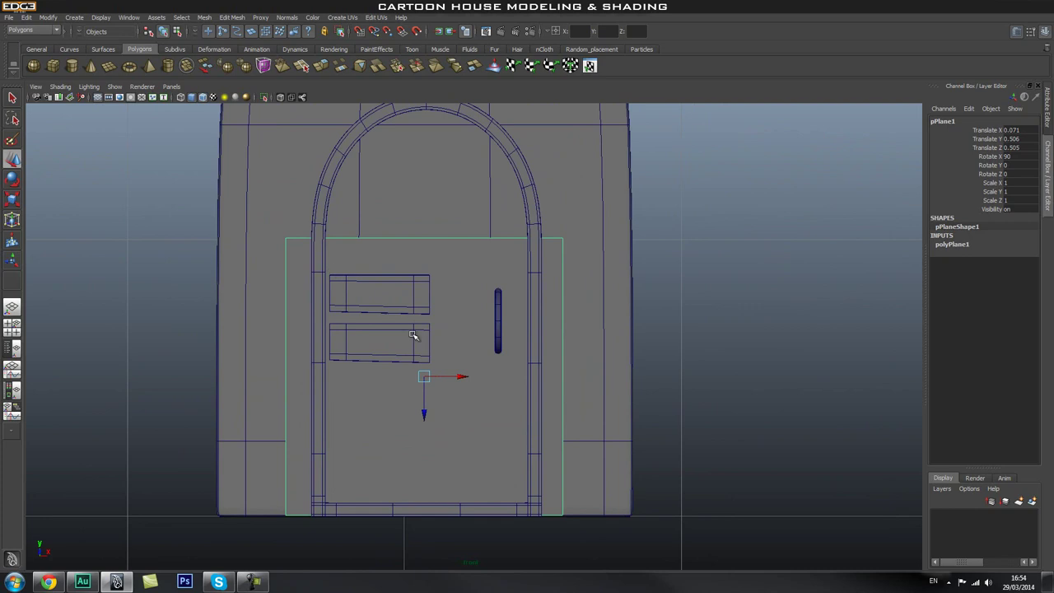
{"action": "key", "text": "r"}
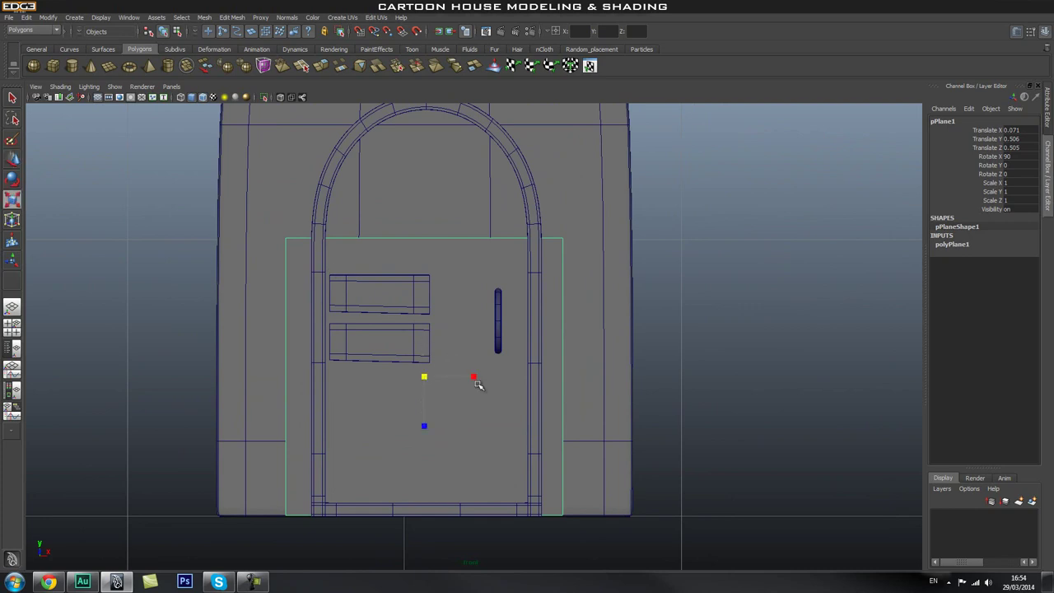
{"action": "left_click_drag", "start_coordinate": [473, 376], "coordinate": [461, 374]}
{"action": "key", "text": "w"}
{"action": "scroll", "coordinate": [371, 419], "scroll_direction": "up", "scroll_amount": 1}
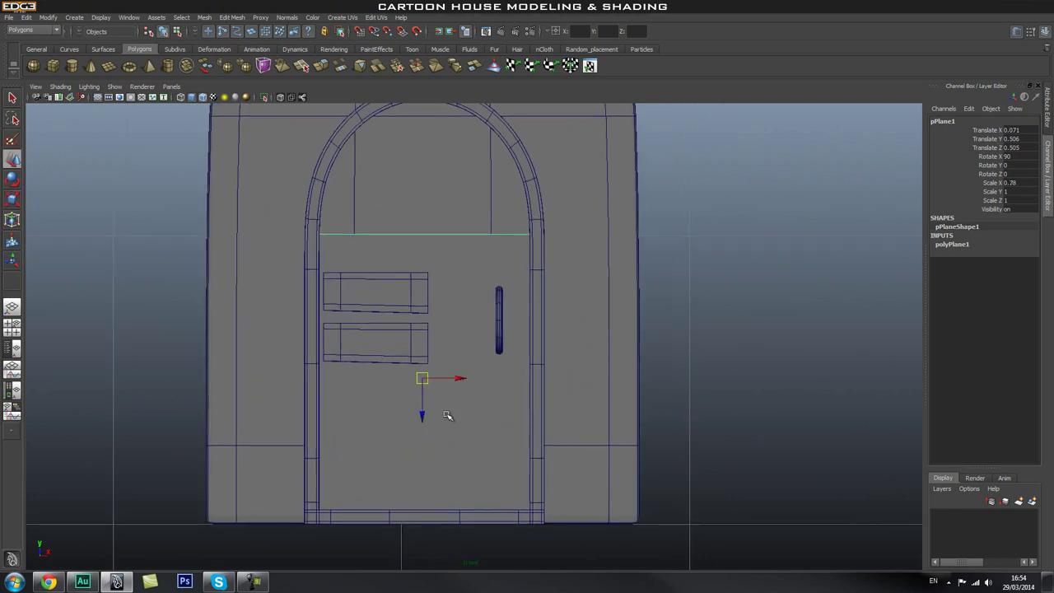
{"action": "mouse_move", "coordinate": [420, 418]}
{"action": "left_mouse_down"}
{"action": "mouse_move", "coordinate": [420, 395]}
{"action": "mouse_move", "coordinate": [415, 411]}
{"action": "left_mouse_up"}
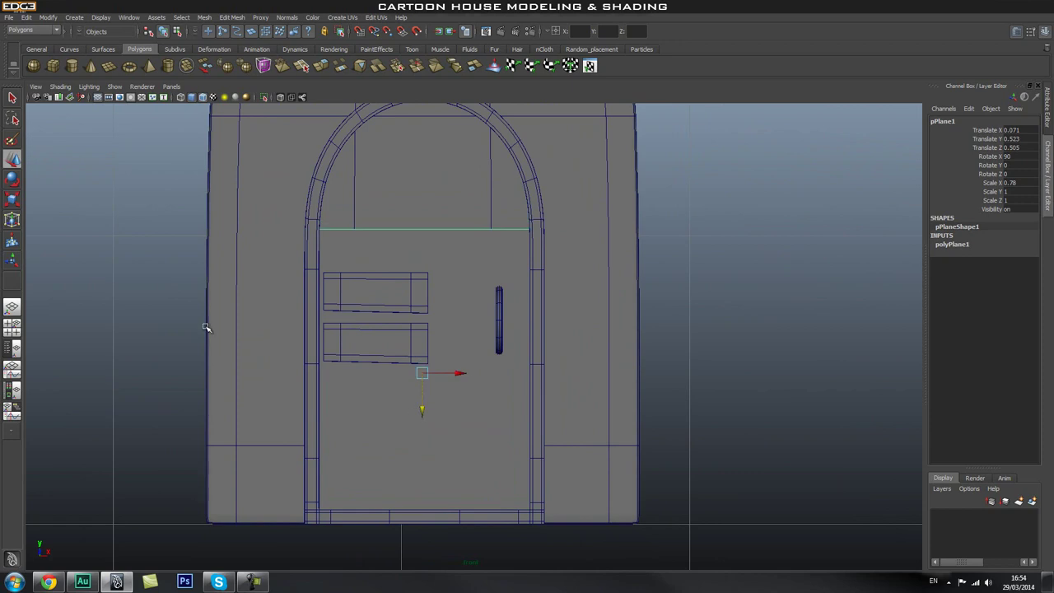
Extrude the plane's upper edge upward by about 0.232 into the arch of the door frame.
{"action": "scroll", "coordinate": [425, 421], "scroll_direction": "up", "scroll_amount": 3}
{"action": "scroll", "coordinate": [426, 421], "scroll_direction": "up", "scroll_amount": 2}
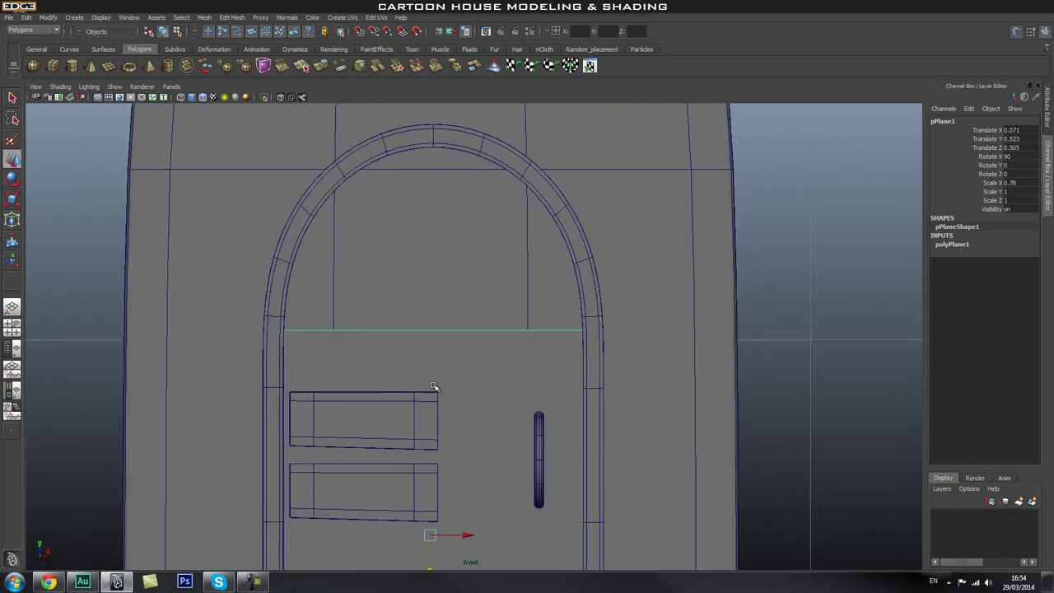
{"action": "right_click_drag", "start_coordinate": [450, 354], "coordinate": [446, 329]}
{"action": "left_click", "coordinate": [445, 331]}
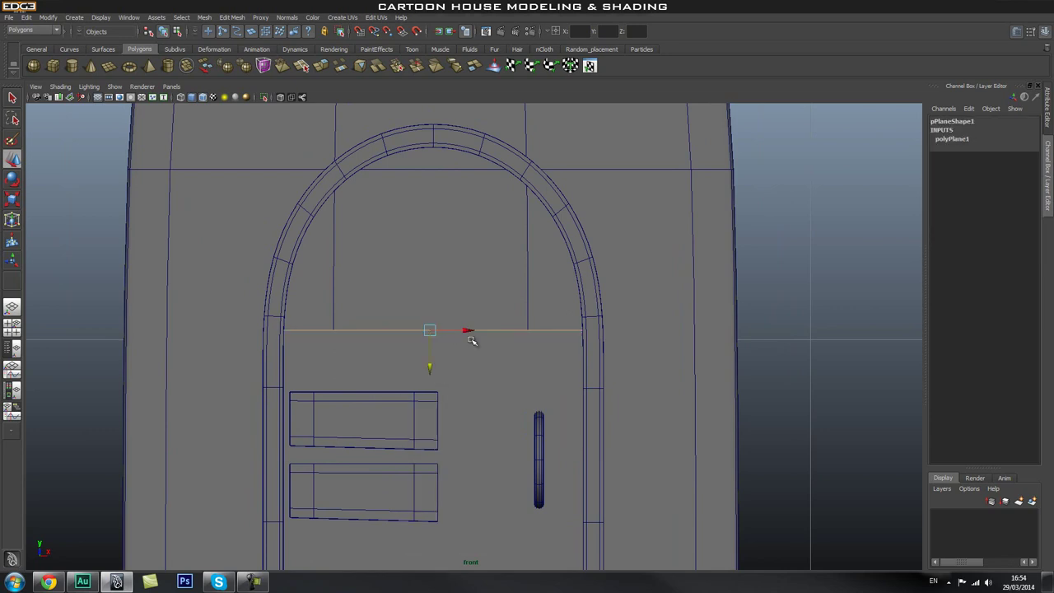
{"action": "left_click", "coordinate": [235, 18]}
{"action": "left_click", "coordinate": [241, 23]}
{"action": "left_click_drag", "start_coordinate": [240, 16], "coordinate": [772, 187]}
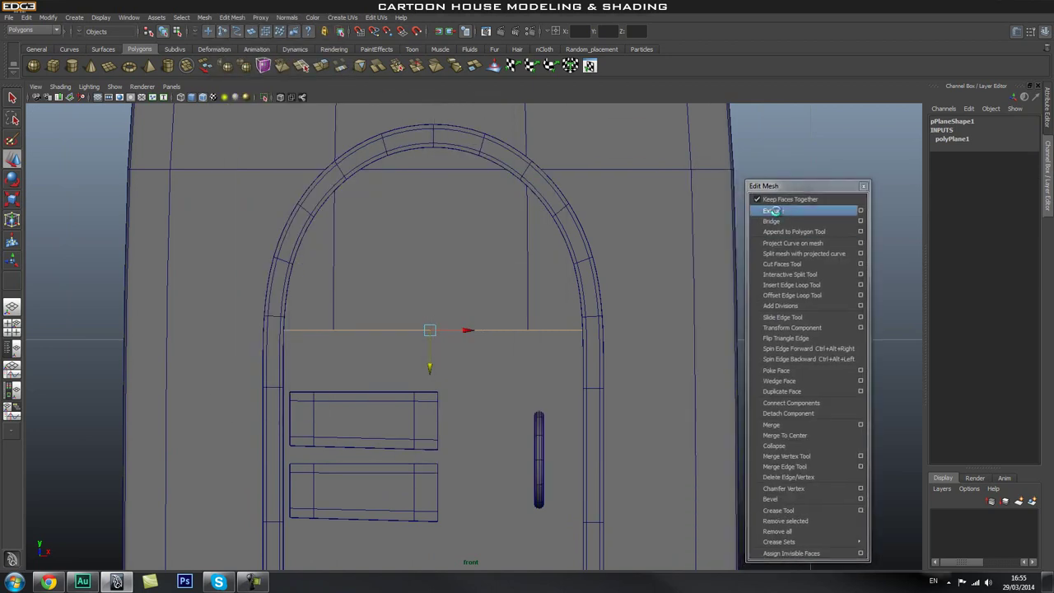
{"action": "left_click", "coordinate": [777, 214]}
{"action": "left_click_drag", "start_coordinate": [430, 293], "coordinate": [429, 197]}
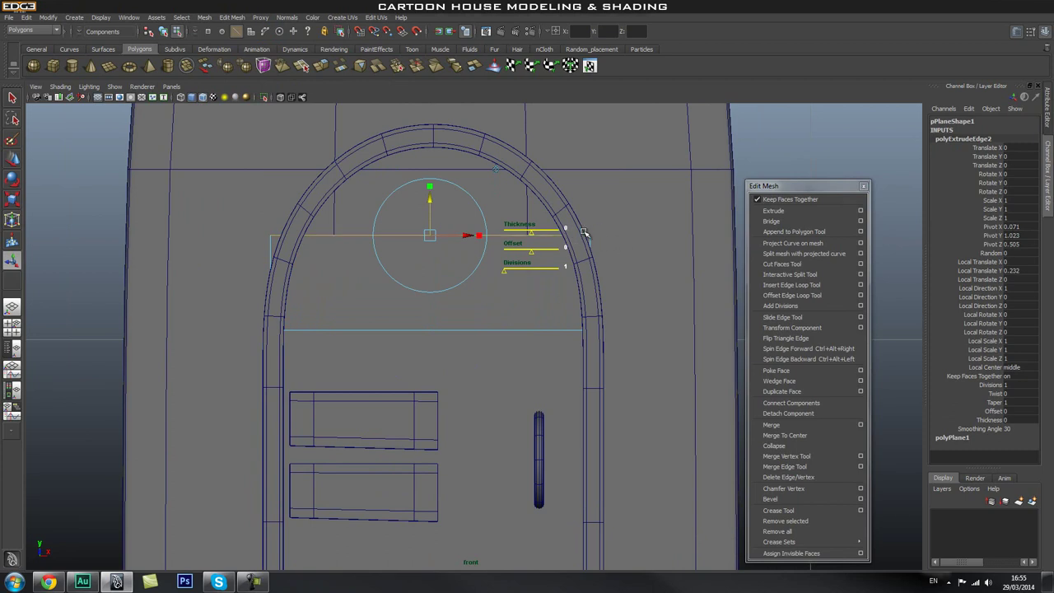
Turn on X-ray display and scale the extruded edge narrower so its ends sit within the arched frame.
{"action": "key", "text": "r"}
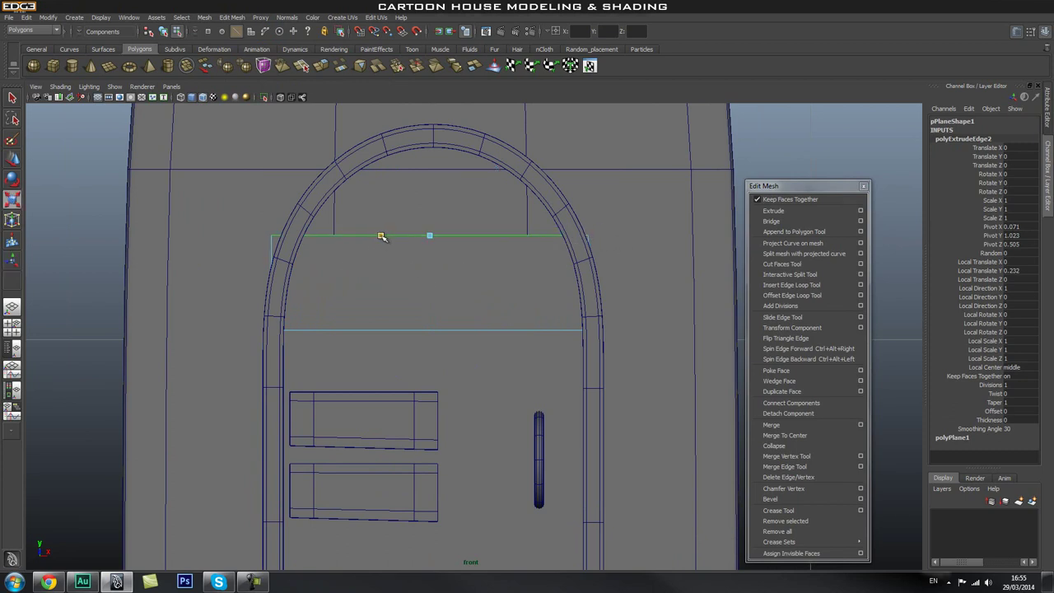
{"action": "left_click_drag", "start_coordinate": [387, 235], "coordinate": [387, 237]}
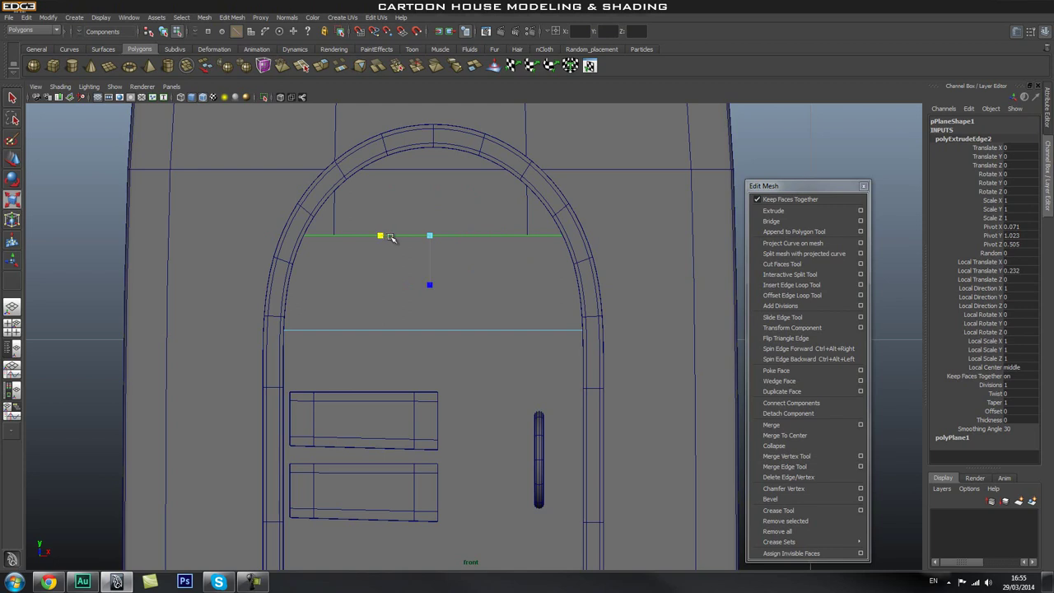
{"action": "left_click", "coordinate": [280, 97]}
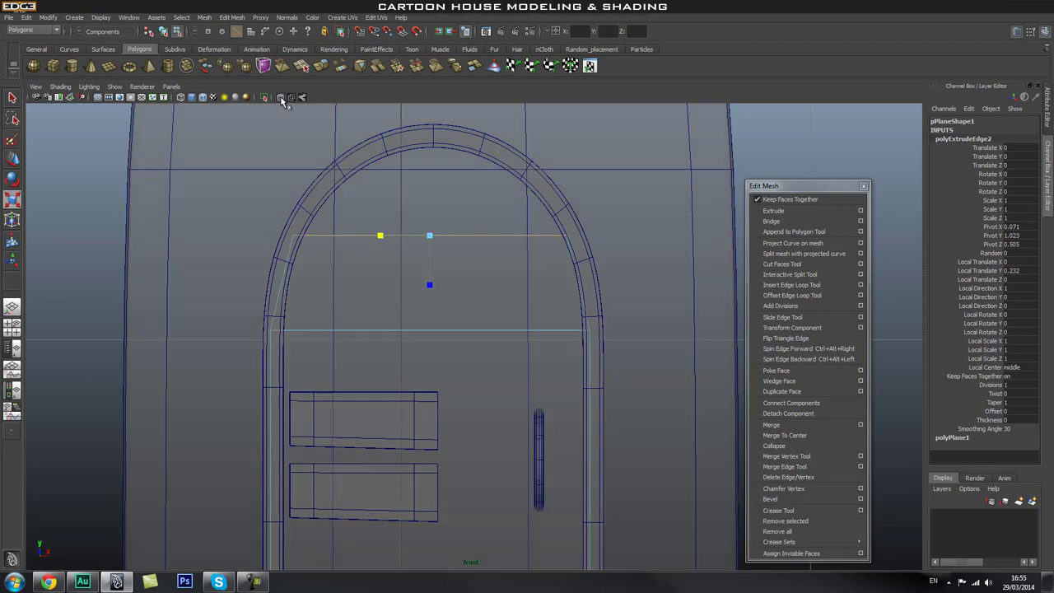
{"action": "left_click_drag", "start_coordinate": [380, 237], "coordinate": [378, 237]}
Extrude the upper edge again toward the top of the arch and narrow it to follow the frame's curve.
{"action": "left_click", "coordinate": [832, 210]}
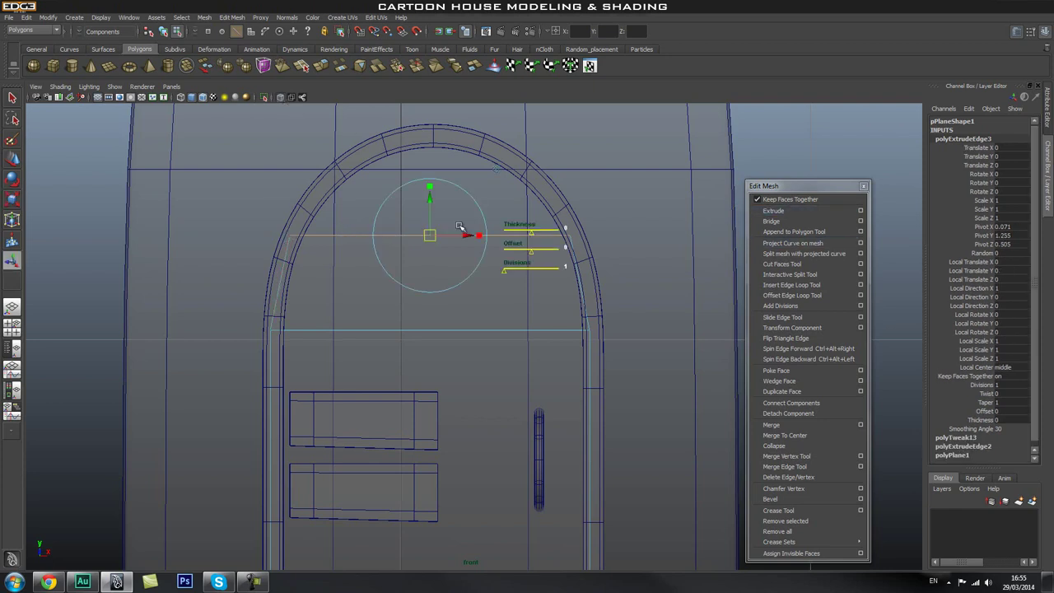
{"action": "left_click_drag", "start_coordinate": [428, 197], "coordinate": [427, 133]}
{"action": "key", "text": "r"}
{"action": "left_click_drag", "start_coordinate": [381, 170], "coordinate": [396, 169]}
Extrude the upper edge once more into the crown of the frame and narrow it to match the arch.
{"action": "key", "text": "ctrl+e"}
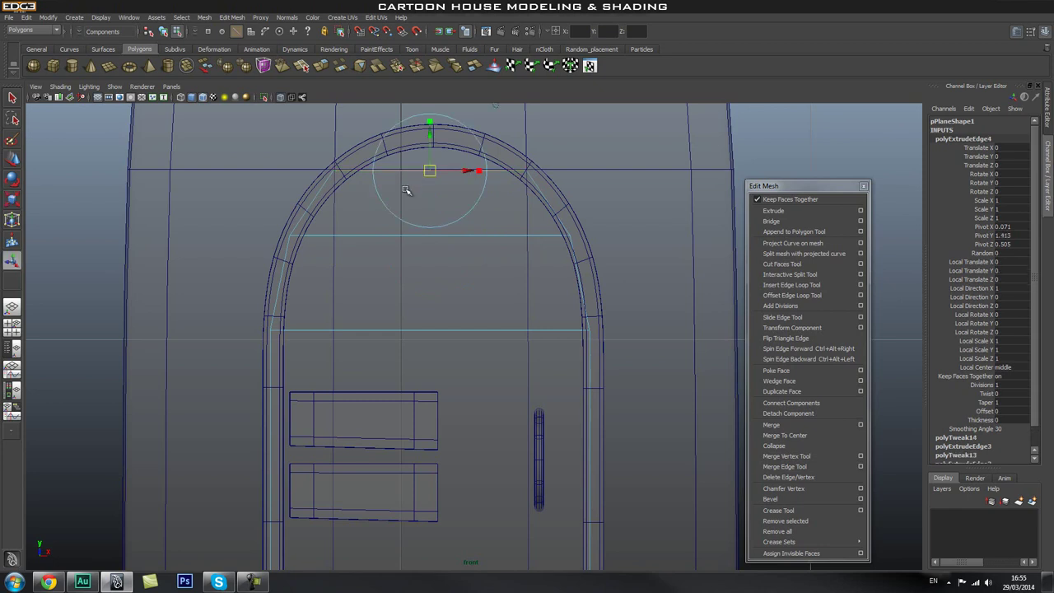
{"action": "left_click_drag", "start_coordinate": [430, 206], "coordinate": [428, 173]}
{"action": "key", "text": "r"}
{"action": "left_click_drag", "start_coordinate": [381, 136], "coordinate": [410, 142]}
Return to the perspective view, leave edge editing, and turn off X-ray display.
{"action": "key", "text": "space"}
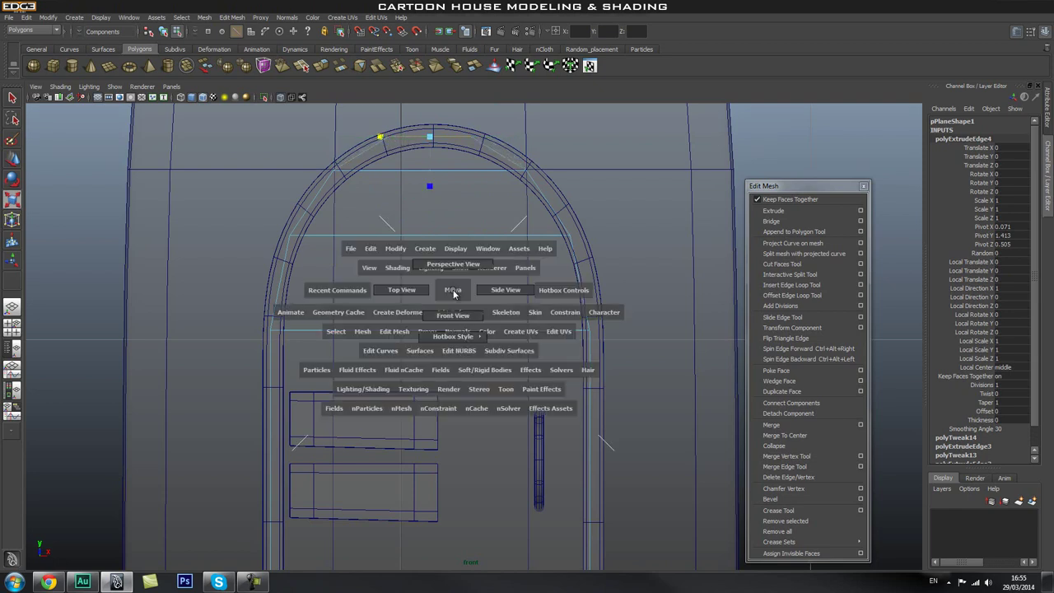
{"action": "left_click_drag", "start_coordinate": [448, 268], "coordinate": [448, 265]}
{"action": "left_click_drag", "start_coordinate": [453, 302], "coordinate": [424, 279], "text": "alt"}
{"action": "key", "text": "q"}
{"action": "right_click_drag", "start_coordinate": [418, 240], "coordinate": [424, 174]}
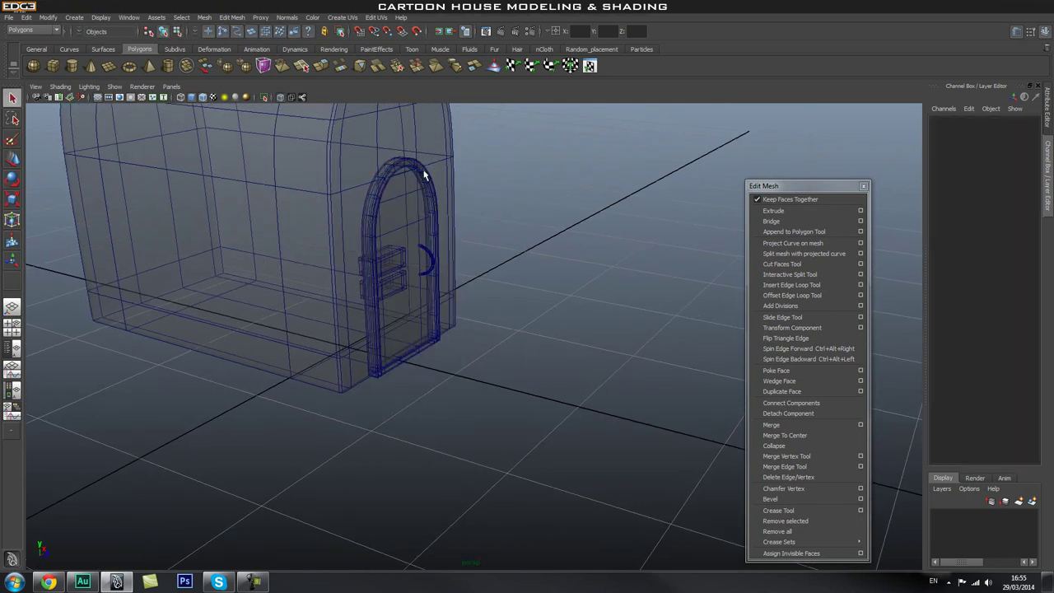
{"action": "left_click", "coordinate": [278, 97]}
{"action": "mouse_move", "coordinate": [568, 227]}
{"action": "left_mouse_down", "text": "alt"}
{"action": "mouse_move", "coordinate": [472, 249]}
{"action": "mouse_move", "coordinate": [397, 207]}
{"action": "left_mouse_up", "text": "alt"}
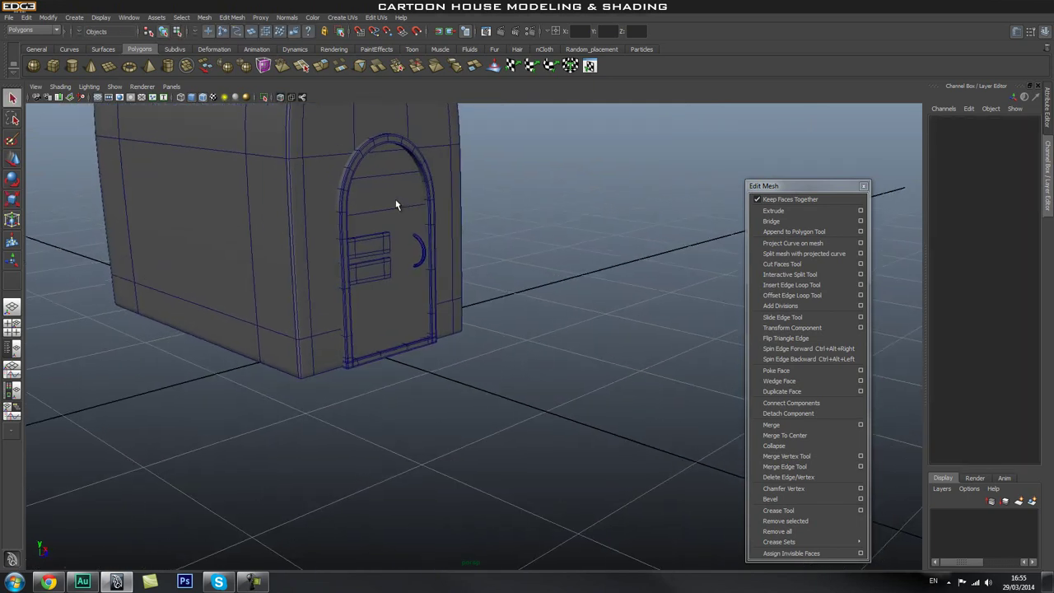
Nudge the arched door panel slightly with the Move tool, then clear the selection.
{"action": "left_click", "coordinate": [398, 207]}
{"action": "key", "text": "w"}
{"action": "left_click_drag", "start_coordinate": [412, 292], "coordinate": [412, 288]}
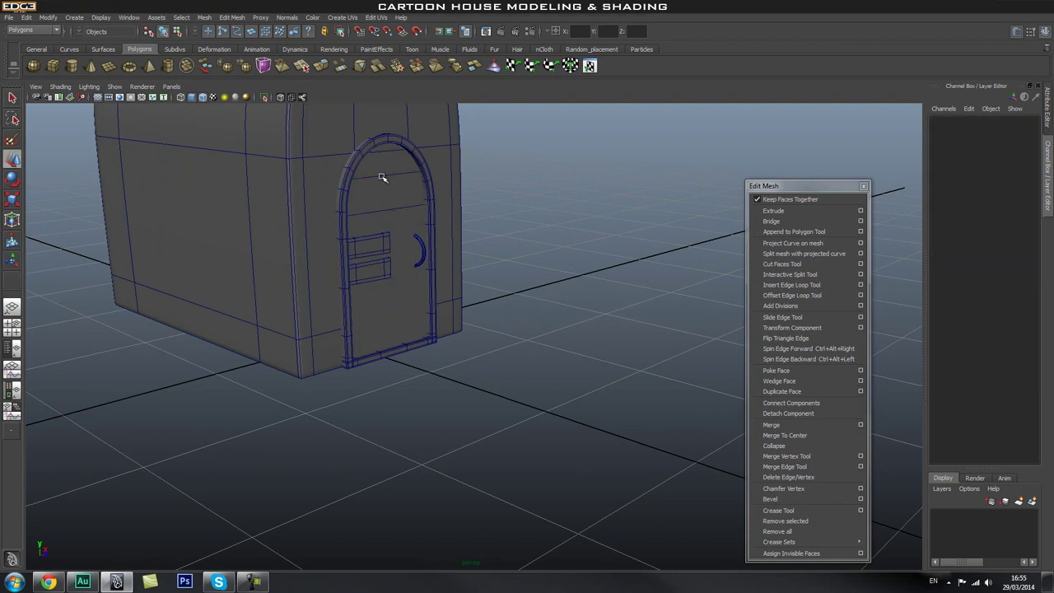
{"action": "left_click", "coordinate": [387, 140]}
{"action": "left_click", "coordinate": [366, 161]}
{"action": "left_click", "coordinate": [630, 221]}
Examine the house and its door from several angles and distances.
{"action": "left_click_drag", "start_coordinate": [629, 220], "coordinate": [466, 297], "text": "alt"}
{"action": "right_click_drag", "start_coordinate": [467, 296], "coordinate": [437, 268], "text": "alt"}
{"action": "mouse_move", "coordinate": [447, 313]}
{"action": "right_mouse_down", "text": "alt"}
{"action": "mouse_move", "coordinate": [416, 250]}
{"action": "mouse_move", "coordinate": [439, 272]}
{"action": "right_mouse_up", "text": "alt"}
{"action": "left_click_drag", "start_coordinate": [439, 271], "coordinate": [480, 327], "text": "alt"}
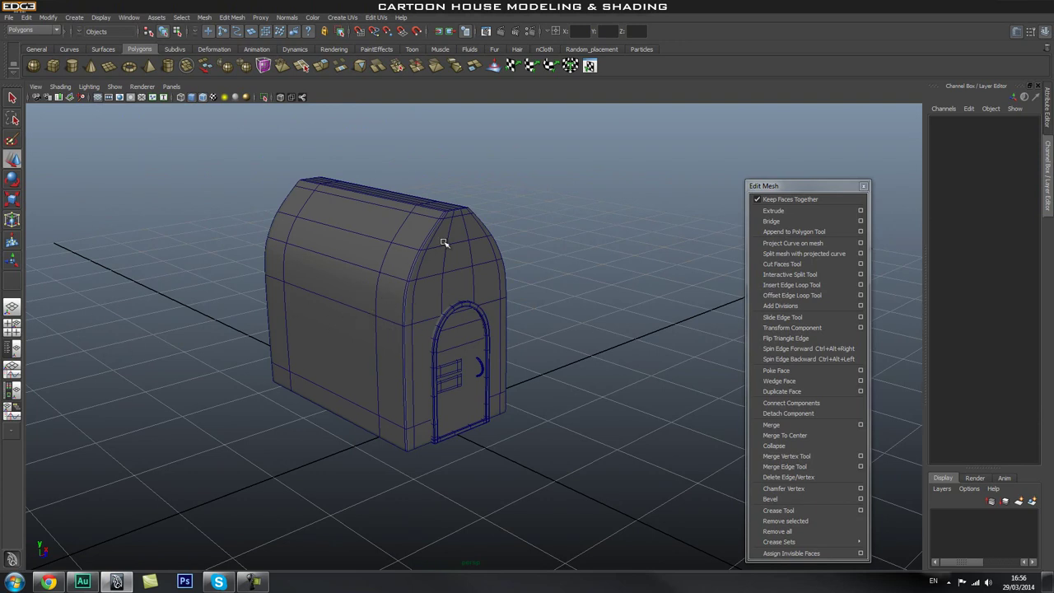
{"action": "middle_click_drag", "start_coordinate": [375, 328], "coordinate": [402, 325], "text": "alt"}
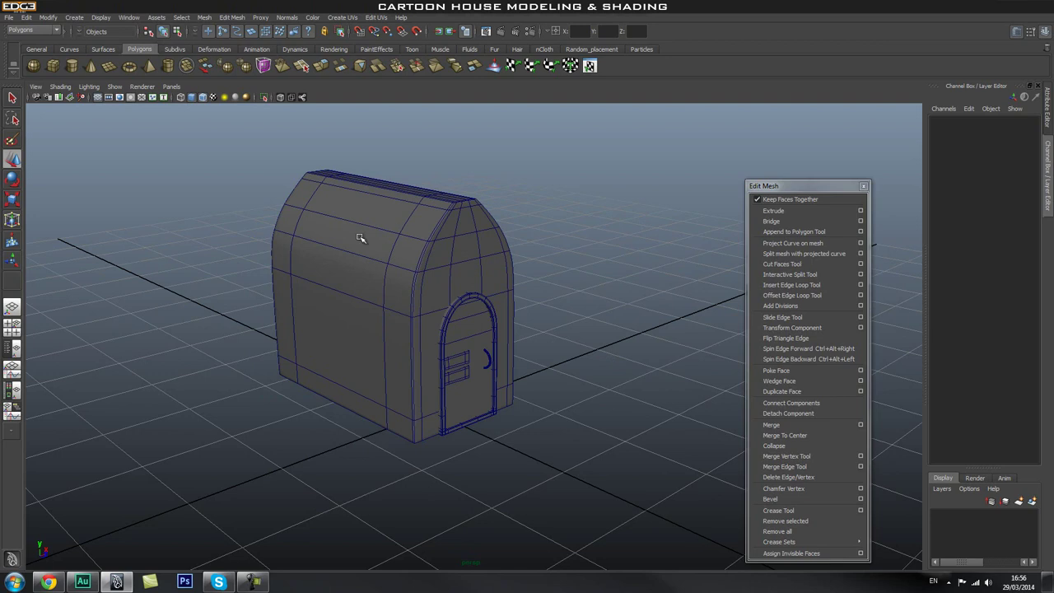
{"action": "mouse_move", "coordinate": [480, 332]}
{"action": "left_mouse_down", "text": "alt"}
{"action": "mouse_move", "coordinate": [370, 337]}
{"action": "mouse_move", "coordinate": [478, 333]}
{"action": "left_mouse_up", "text": "alt"}
{"action": "right_click_drag", "start_coordinate": [478, 333], "coordinate": [727, 376], "text": "alt"}
{"action": "middle_click_drag", "start_coordinate": [511, 405], "coordinate": [504, 368], "text": "alt"}
{"action": "scroll", "coordinate": [493, 318], "scroll_direction": "down", "scroll_amount": 6}
{"action": "left_click_drag", "start_coordinate": [395, 235], "coordinate": [415, 341], "text": "alt"}
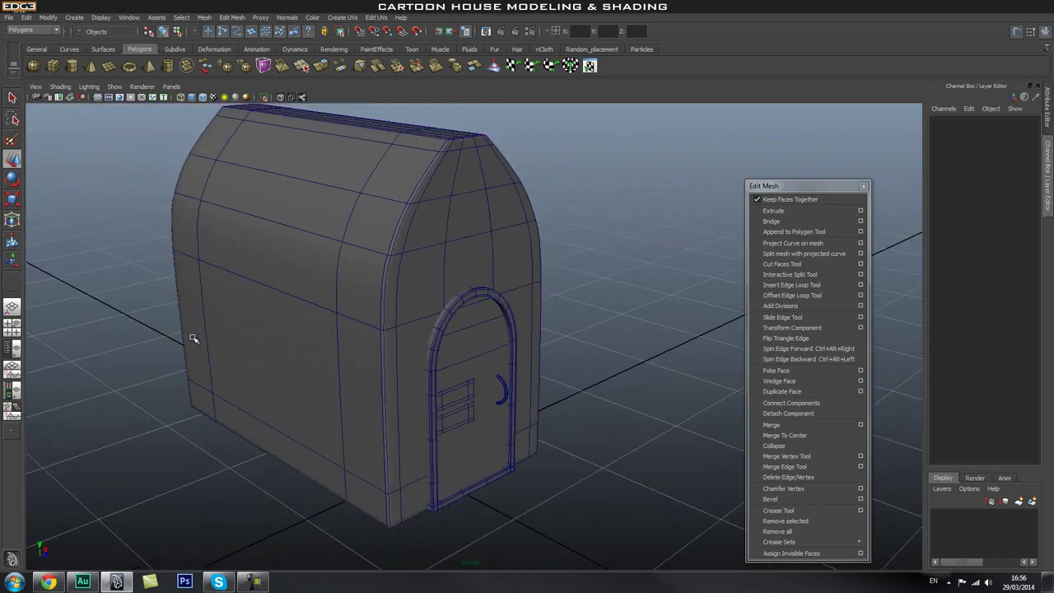
Show the Outliner beside the perspective view.
{"action": "left_click", "coordinate": [14, 355]}
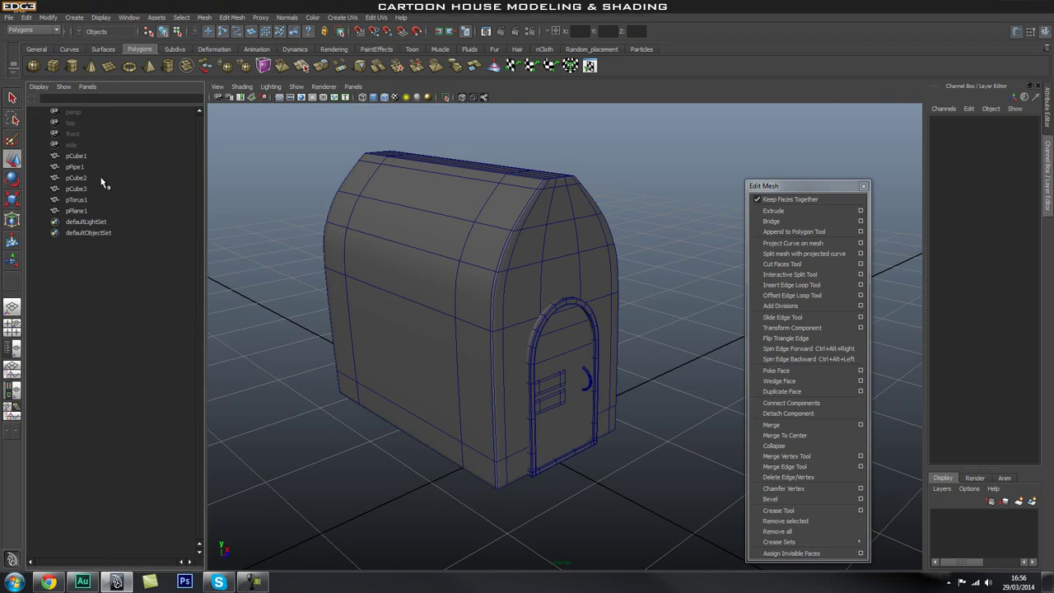
{"action": "left_click", "coordinate": [129, 18]}
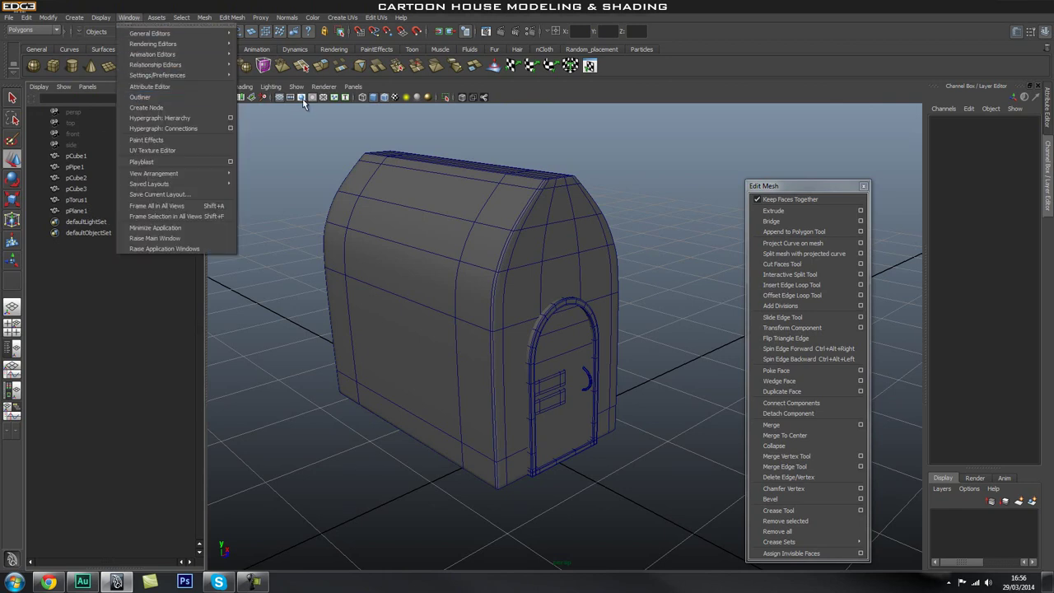
{"action": "left_click", "coordinate": [299, 148]}
Select each mesh in the Outliner in turn to identify which part of the house it is.
{"action": "left_click", "coordinate": [83, 155]}
{"action": "left_click", "coordinate": [84, 166]}
{"action": "left_click", "coordinate": [85, 178]}
{"action": "left_click", "coordinate": [87, 199]}
{"action": "left_click", "coordinate": [87, 190]}
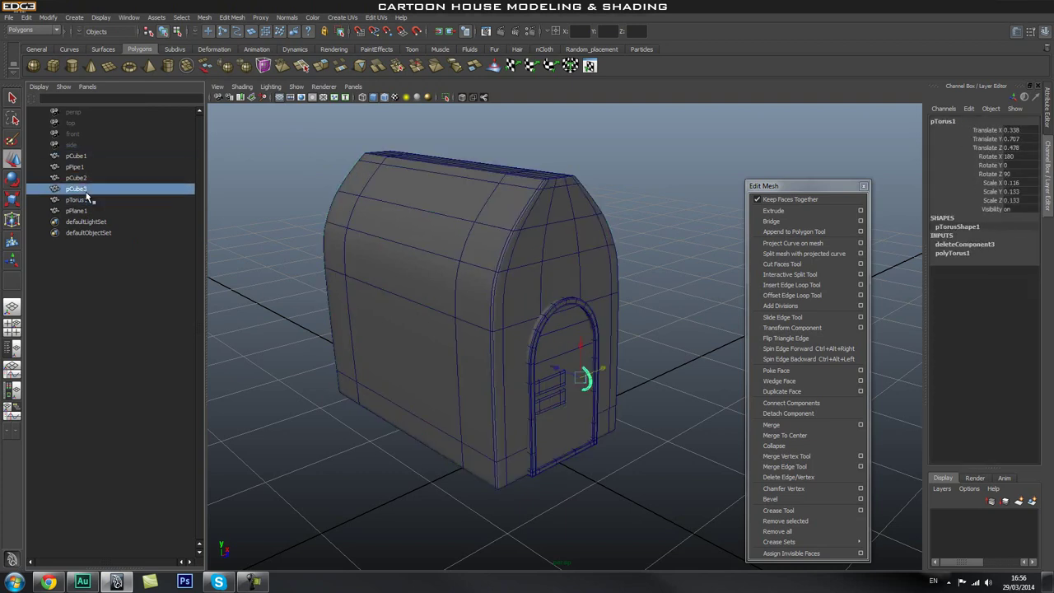
{"action": "left_click", "coordinate": [96, 202]}
{"action": "left_click", "coordinate": [97, 211]}
{"action": "scroll", "coordinate": [371, 245], "scroll_direction": "down", "scroll_amount": 5}
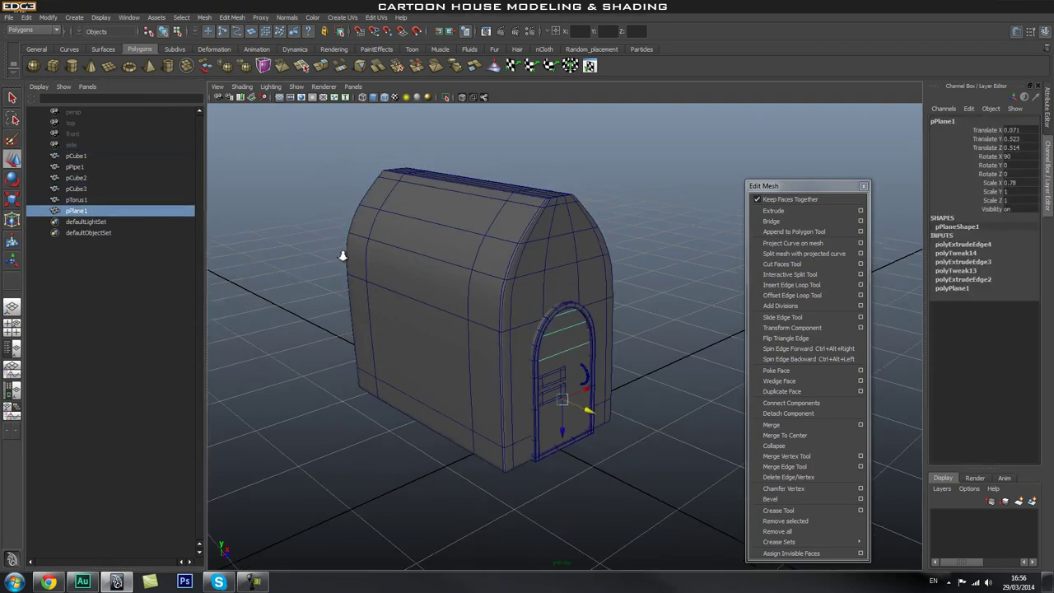
{"action": "scroll", "coordinate": [356, 273], "scroll_direction": "down", "scroll_amount": 1}
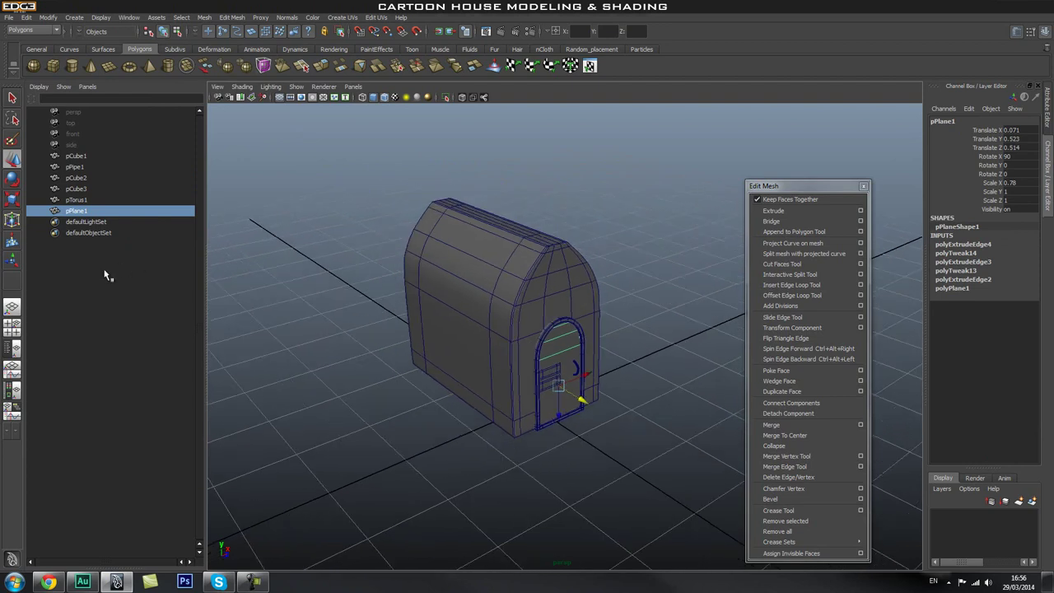
{"action": "left_click", "coordinate": [99, 200]}
{"action": "left_click", "coordinate": [86, 189]}
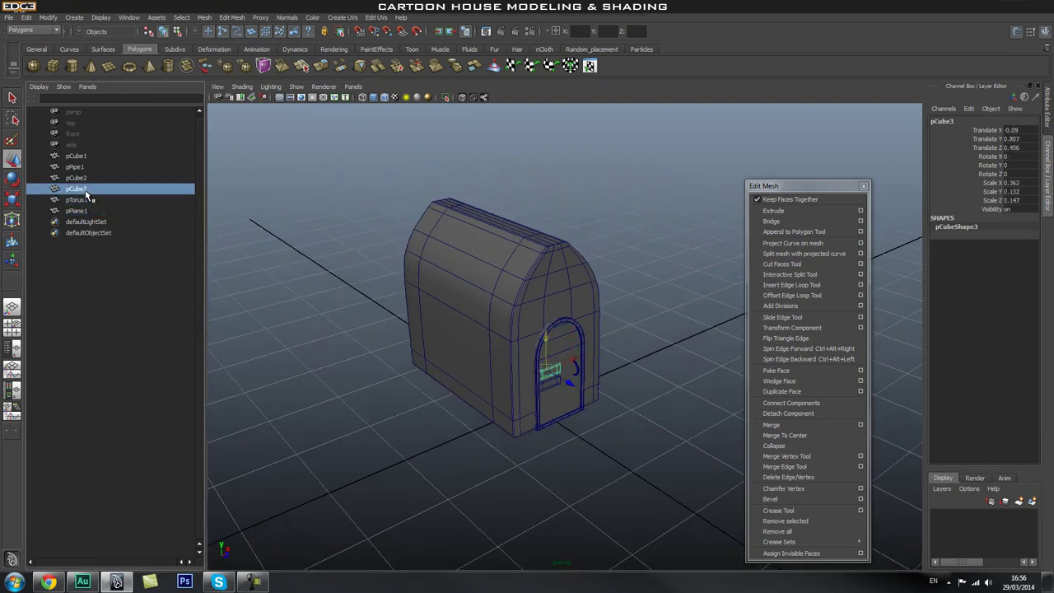
{"action": "left_click", "coordinate": [82, 178]}
{"action": "left_click", "coordinate": [81, 166]}
{"action": "left_click", "coordinate": [81, 155]}
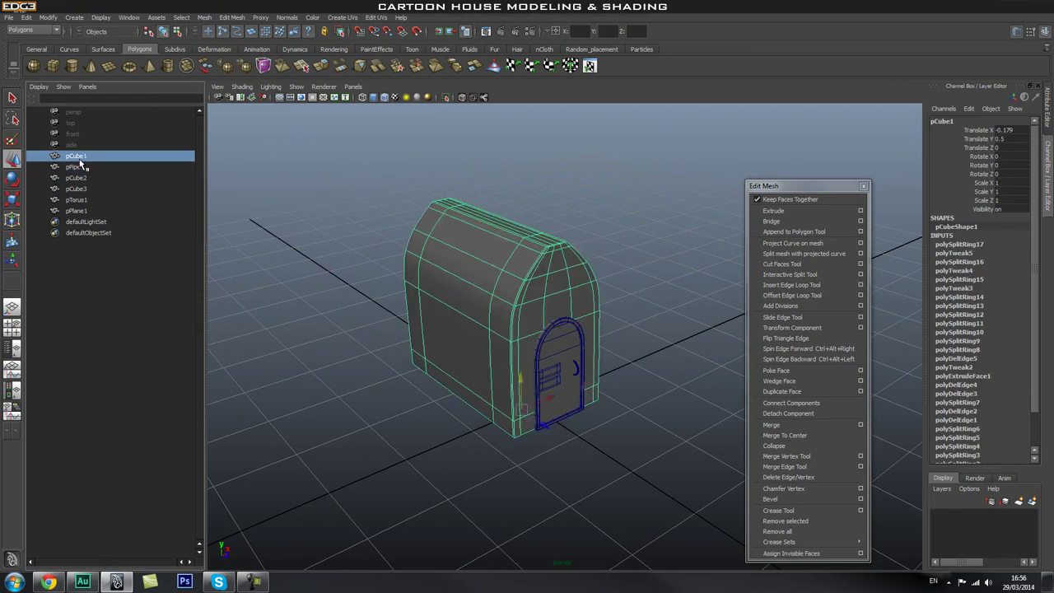
Rename the main house body mesh as house_base.
{"action": "left_click_drag", "start_coordinate": [547, 228], "coordinate": [529, 248], "text": "alt"}
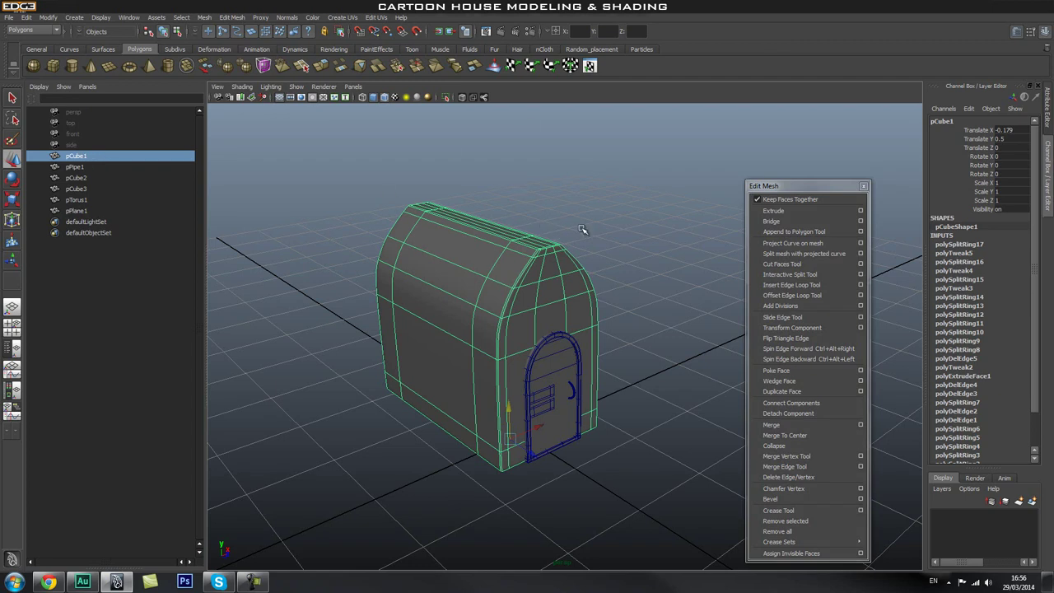
{"action": "scroll", "coordinate": [558, 240], "scroll_direction": "down", "scroll_amount": 3}
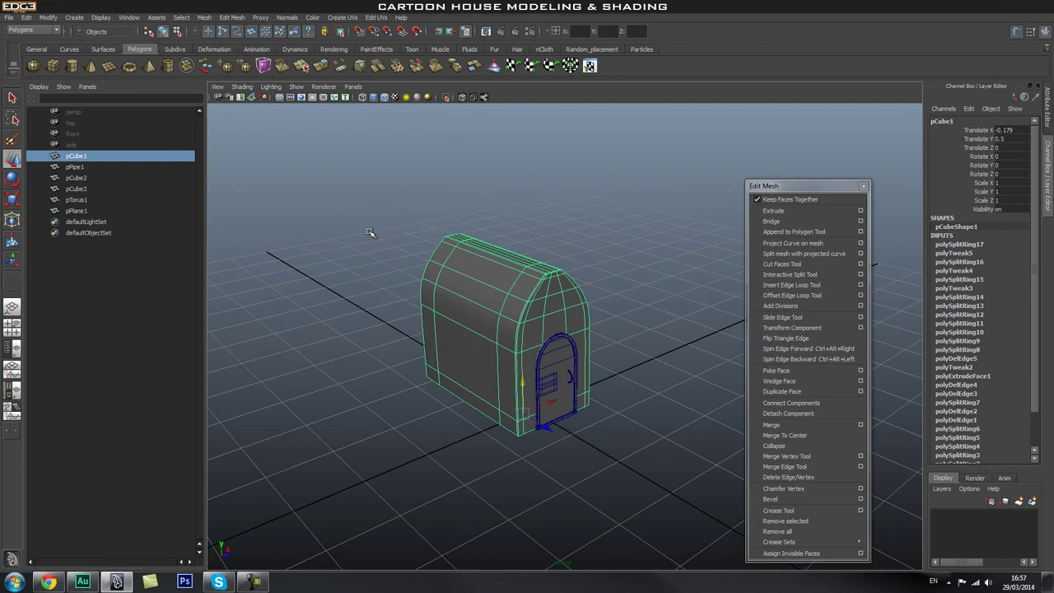
{"action": "left_click_drag", "start_coordinate": [546, 251], "coordinate": [618, 266], "text": "alt"}
{"action": "double_click", "coordinate": [87, 157]}
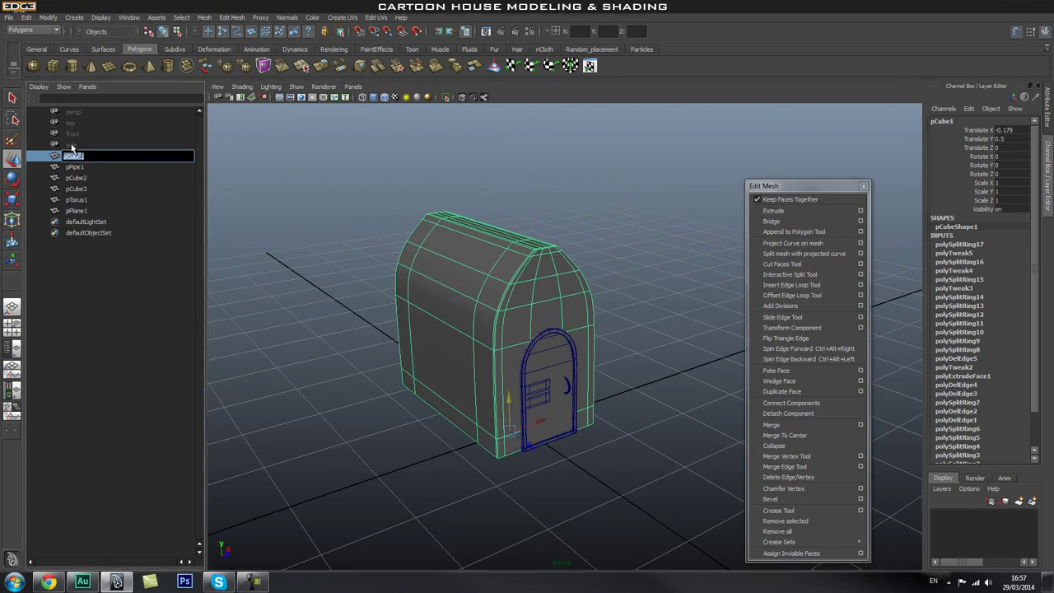
{"action": "left_click", "coordinate": [78, 168]}
{"action": "left_click", "coordinate": [84, 157]}
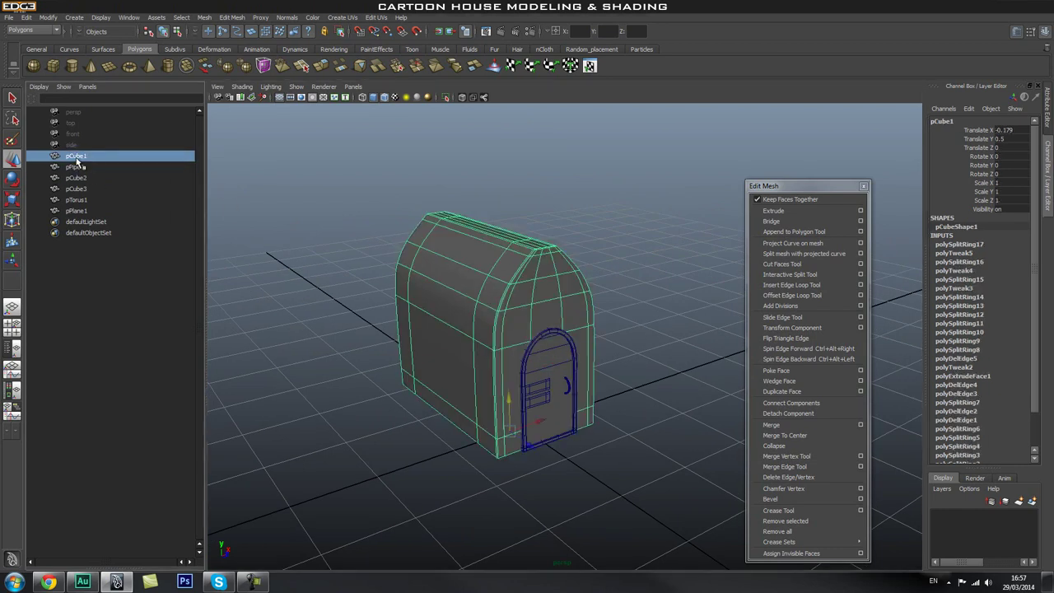
{"action": "double_click", "coordinate": [85, 158]}
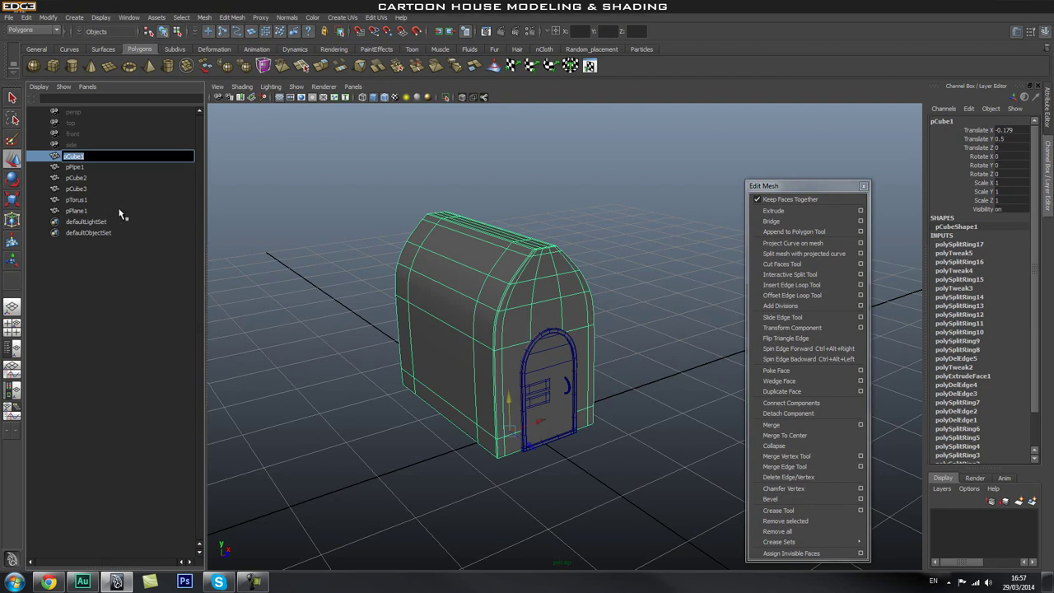
{"action": "type", "text": "house_base"}
{"action": "key", "text": "Return"}
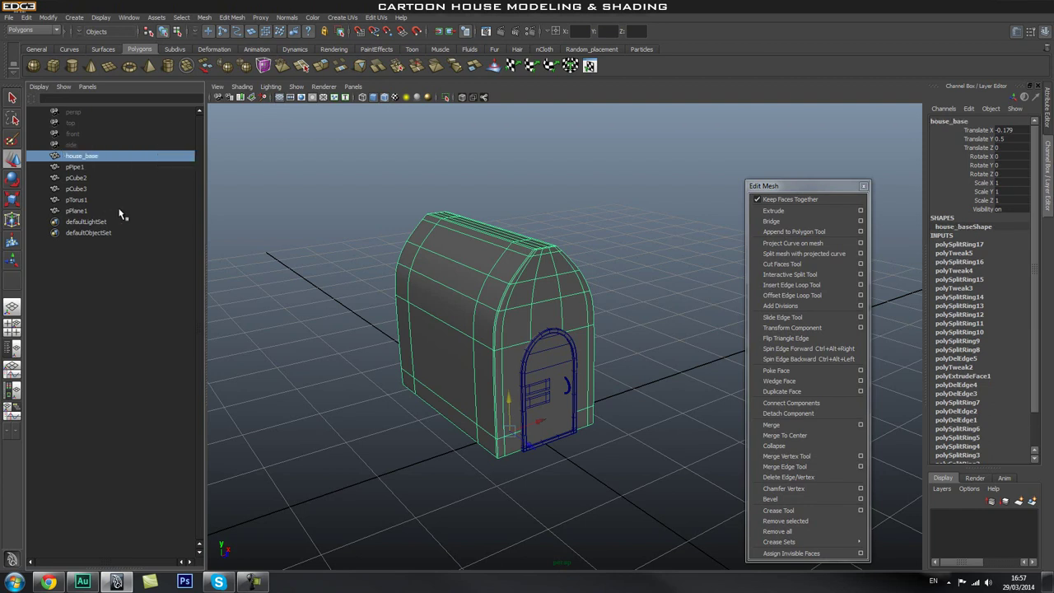
Rename the arched pipe mesh around the door as door_frame.
{"action": "left_click", "coordinate": [75, 168]}
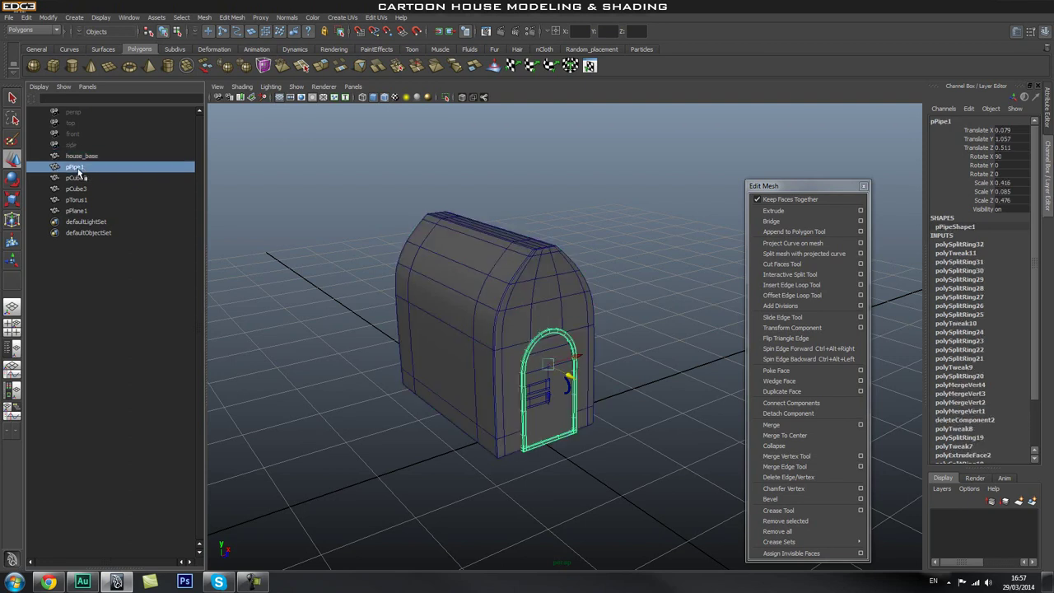
{"action": "double_click", "coordinate": [78, 169]}
{"action": "type", "text": "door_frame"}
{"action": "key", "text": "Return"}
Rename the lower bar mesh on the door as door_detail_1.
{"action": "left_click", "coordinate": [164, 178]}
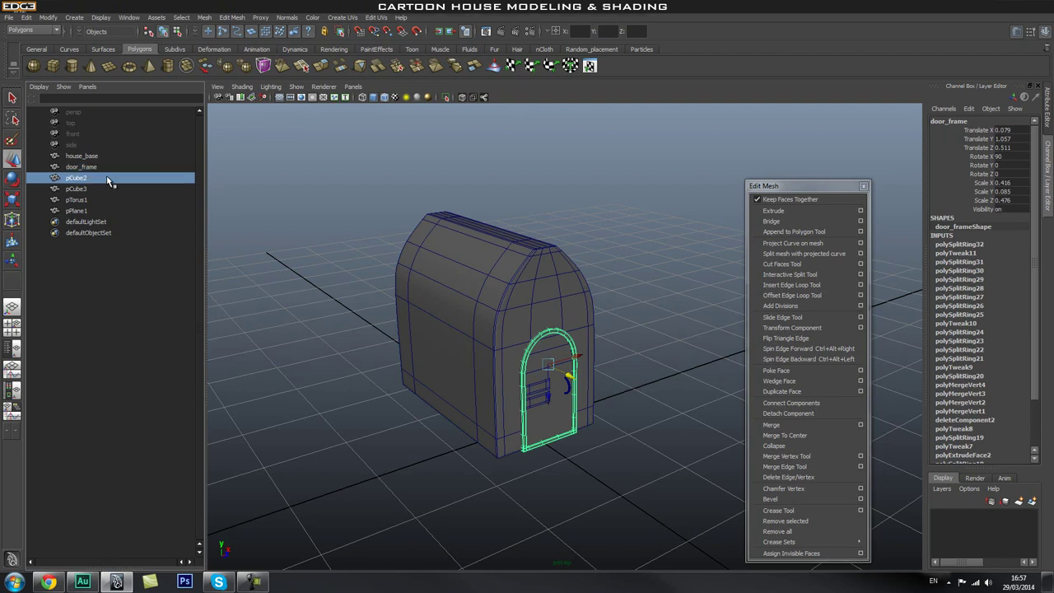
{"action": "double_click", "coordinate": [180, 178]}
{"action": "type", "text": "door"}
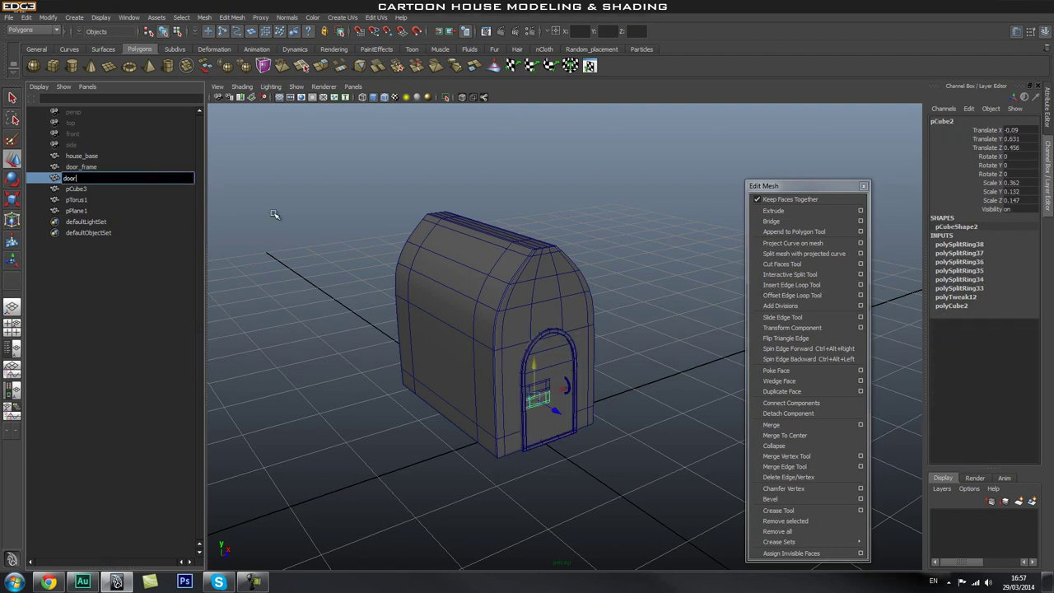
{"action": "type", "text": "_detail_1"}
{"action": "key", "text": "Return"}
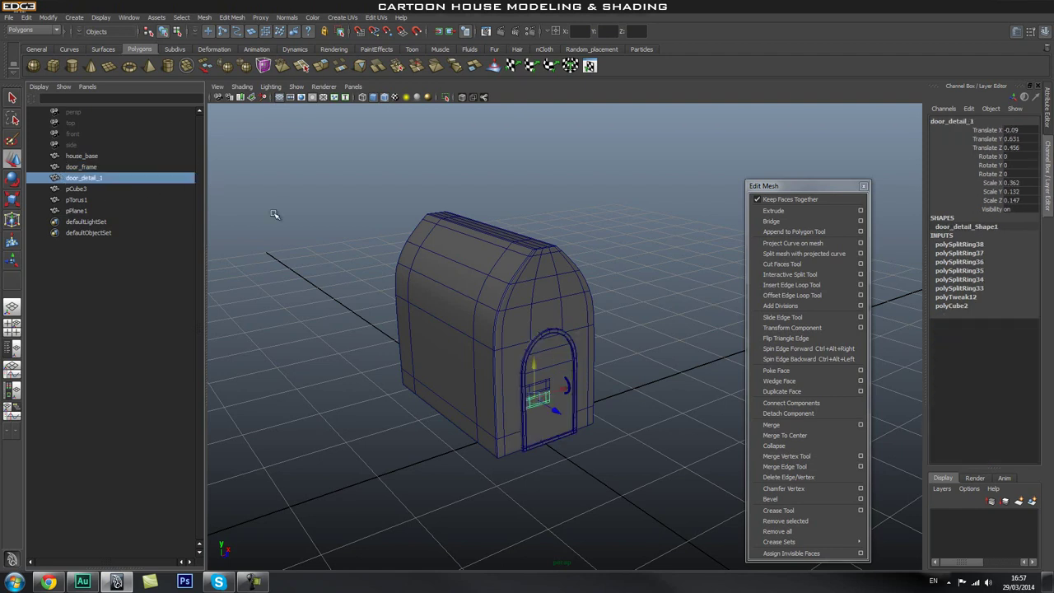
Rename the upper bar mesh on the door as door_detail_2.
{"action": "left_click", "coordinate": [97, 189]}
{"action": "double_click", "coordinate": [179, 190]}
{"action": "type", "text": "do"}
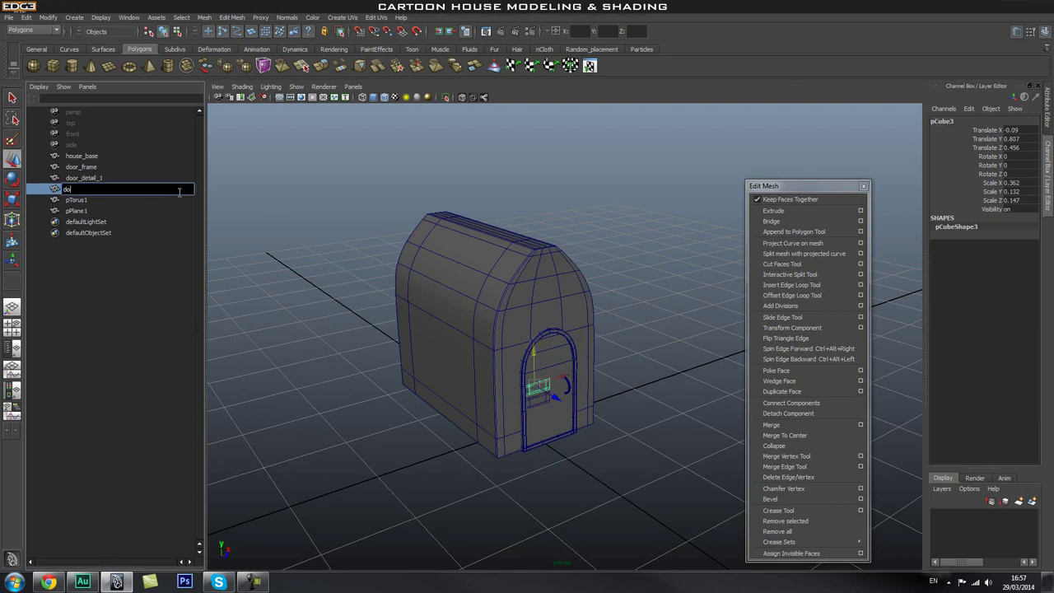
{"action": "type", "text": "or_detail_2"}
{"action": "key", "text": "Return"}
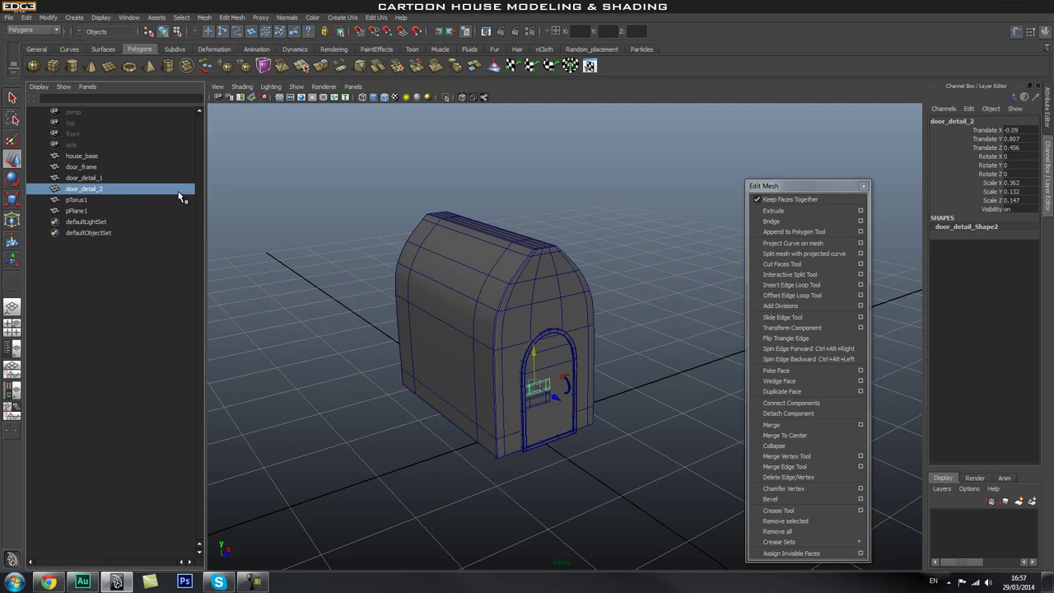
Rename the curved torus mesh on the door as door_handle.
{"action": "left_click", "coordinate": [83, 200]}
{"action": "double_click", "coordinate": [82, 200]}
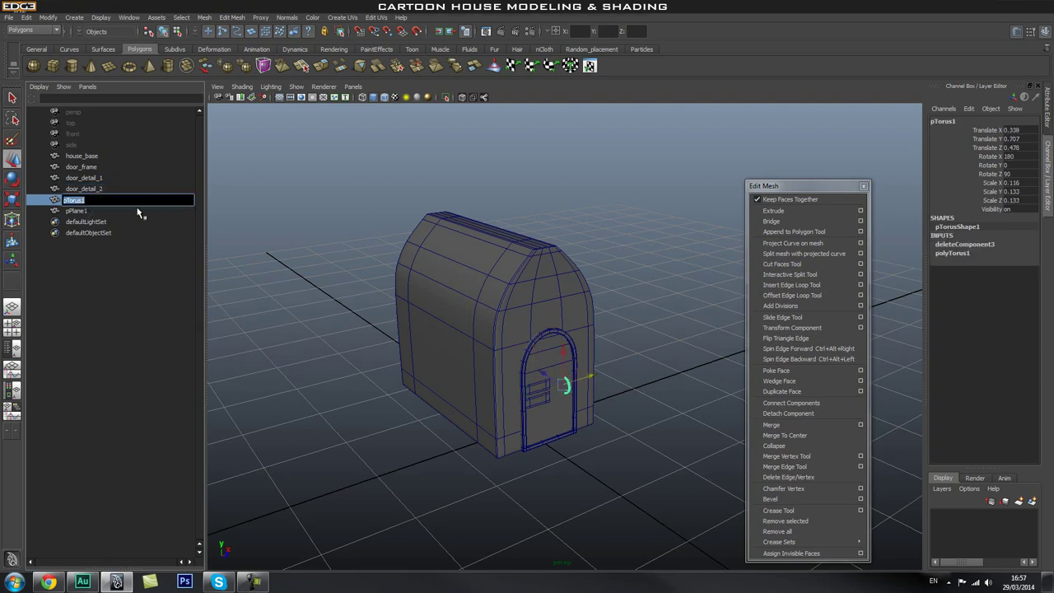
{"action": "type", "text": "door_handle"}
{"action": "key", "text": "Return"}
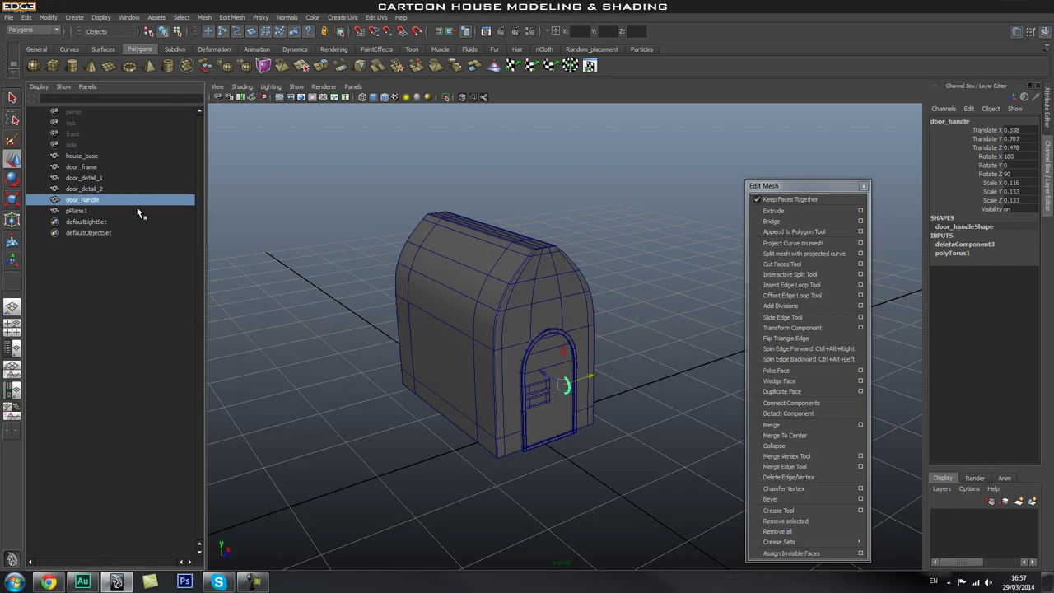
Rename the arched plane filling the door frame as door_backplane and clear the selection.
{"action": "left_click", "coordinate": [83, 212]}
{"action": "double_click", "coordinate": [78, 211]}
{"action": "type", "text": "door_backplane"}
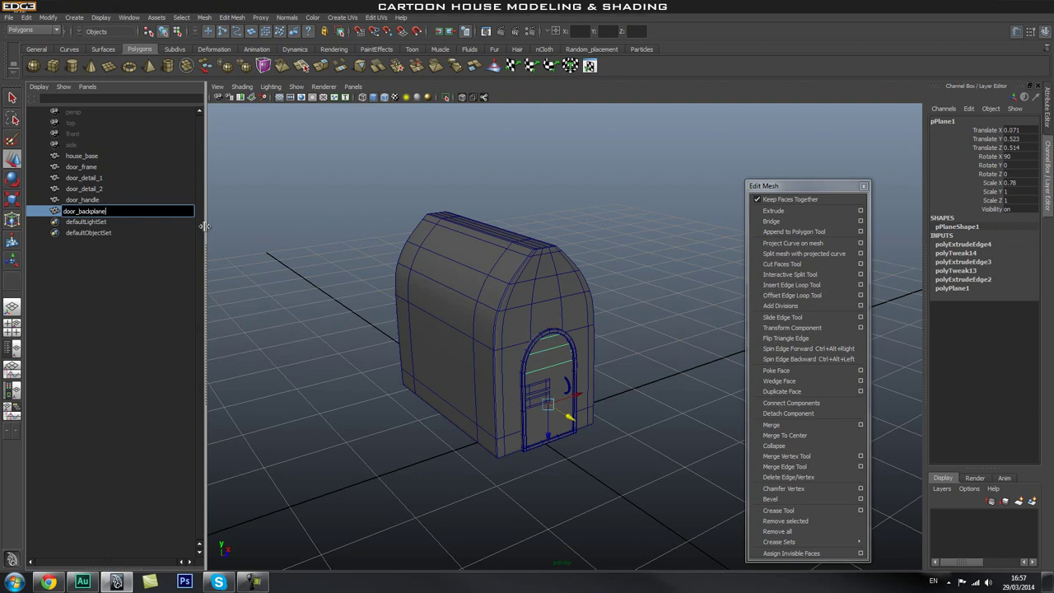
{"action": "key", "text": "Return"}
{"action": "left_click", "coordinate": [539, 234]}
{"action": "left_click_drag", "start_coordinate": [622, 291], "coordinate": [566, 310], "text": "alt"}
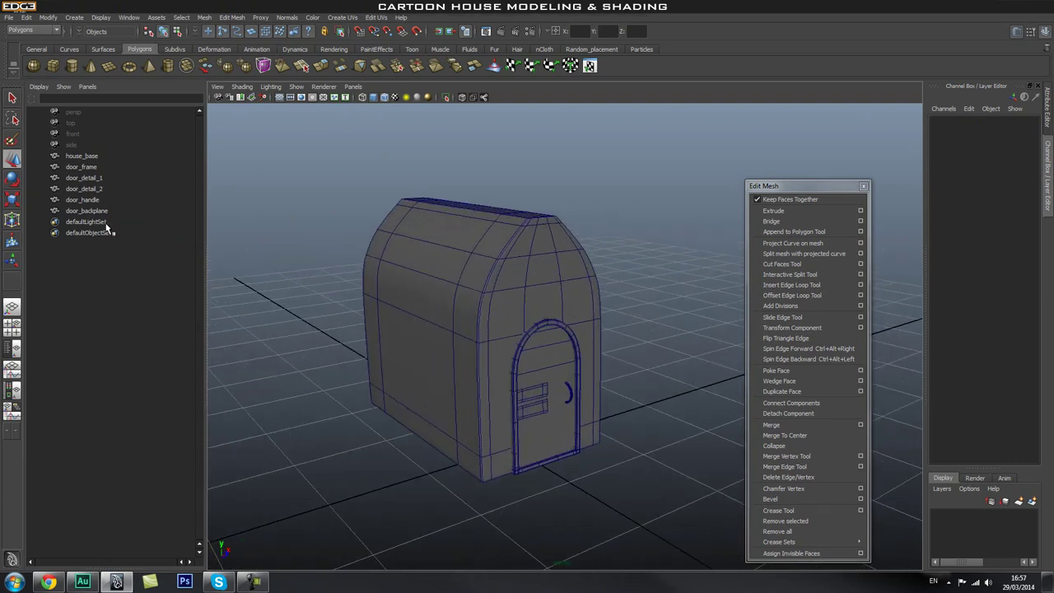
Highlight the renamed door parts through the Outliner to check which pieces make up the door.
{"action": "left_click", "coordinate": [90, 212]}
{"action": "left_click", "coordinate": [87, 178], "text": "shift"}
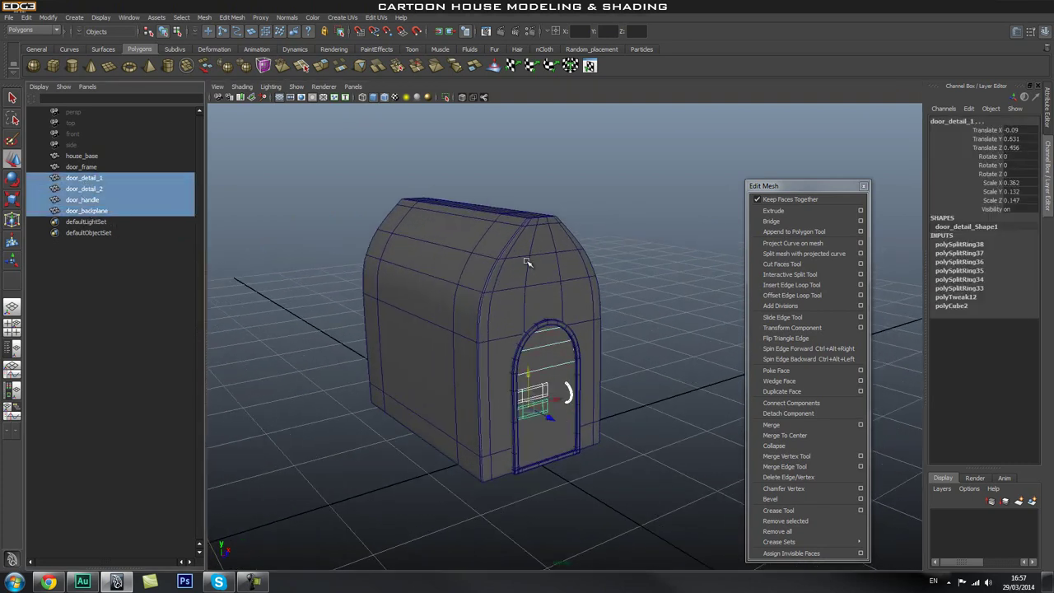
{"action": "left_click", "coordinate": [103, 167]}
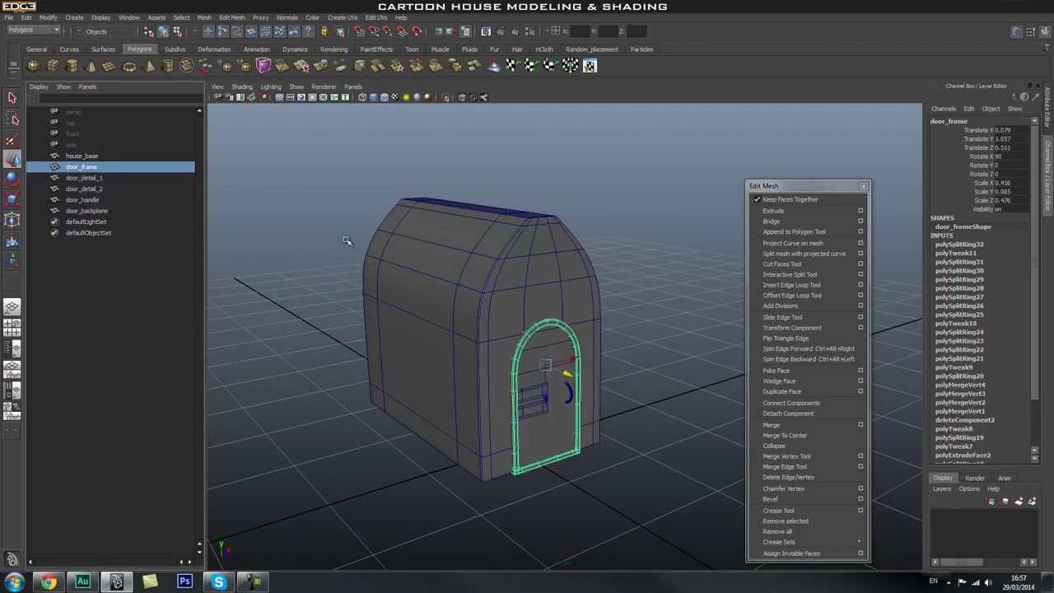
{"action": "left_click", "coordinate": [626, 233]}
{"action": "left_click_drag", "start_coordinate": [657, 282], "coordinate": [535, 343], "text": "alt"}
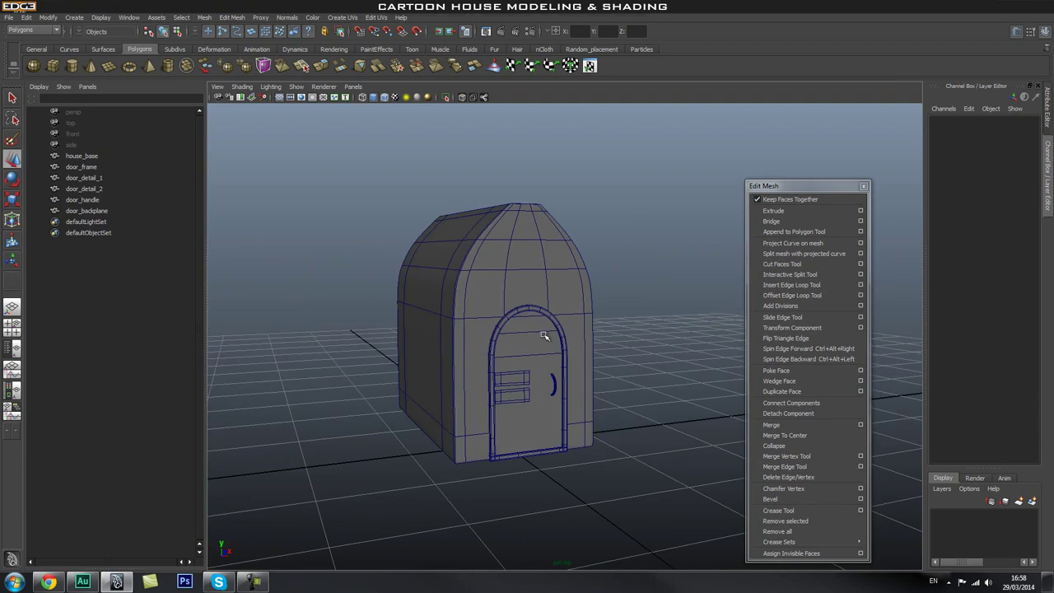
Group the door backplane together with the door frame.
{"action": "left_click_drag", "start_coordinate": [517, 326], "coordinate": [548, 336], "text": "alt"}
{"action": "left_click", "coordinate": [542, 338]}
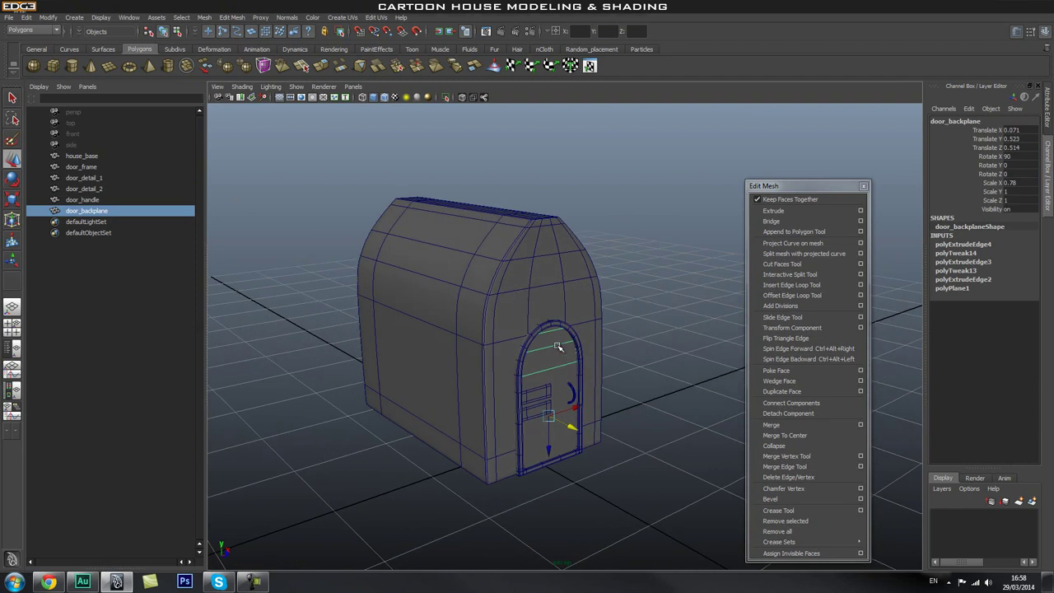
{"action": "left_click", "coordinate": [550, 323], "text": "shift"}
{"action": "left_click_drag", "start_coordinate": [668, 323], "coordinate": [555, 333], "text": "alt"}
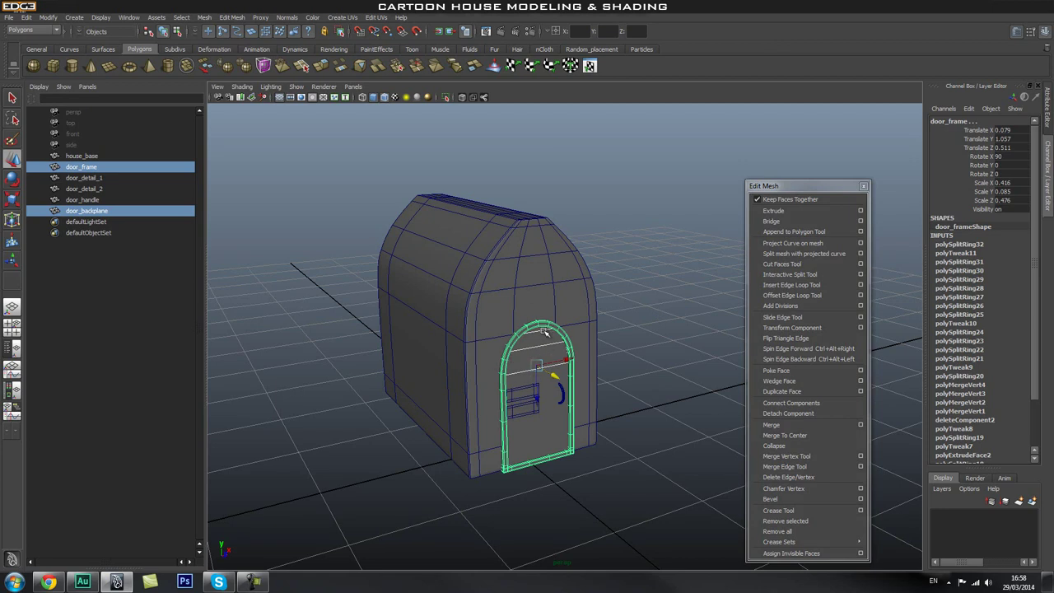
{"action": "key", "text": "ctrl+g"}
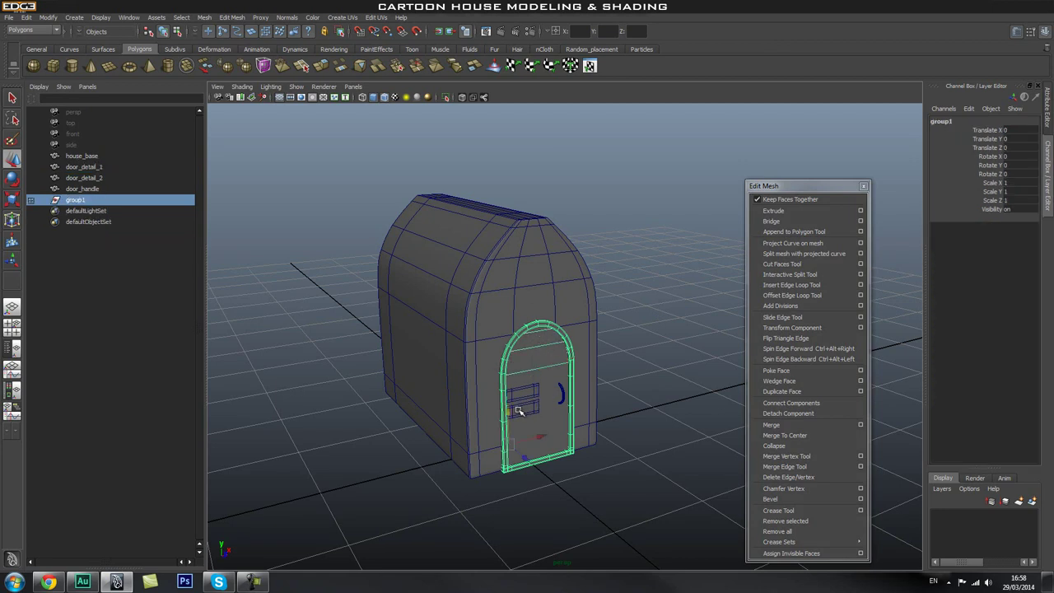
Compare the door handle with the new frame and backplane group by selecting each in the Outliner.
{"action": "left_click_drag", "start_coordinate": [447, 425], "coordinate": [601, 394], "text": "alt"}
{"action": "left_click", "coordinate": [81, 191]}
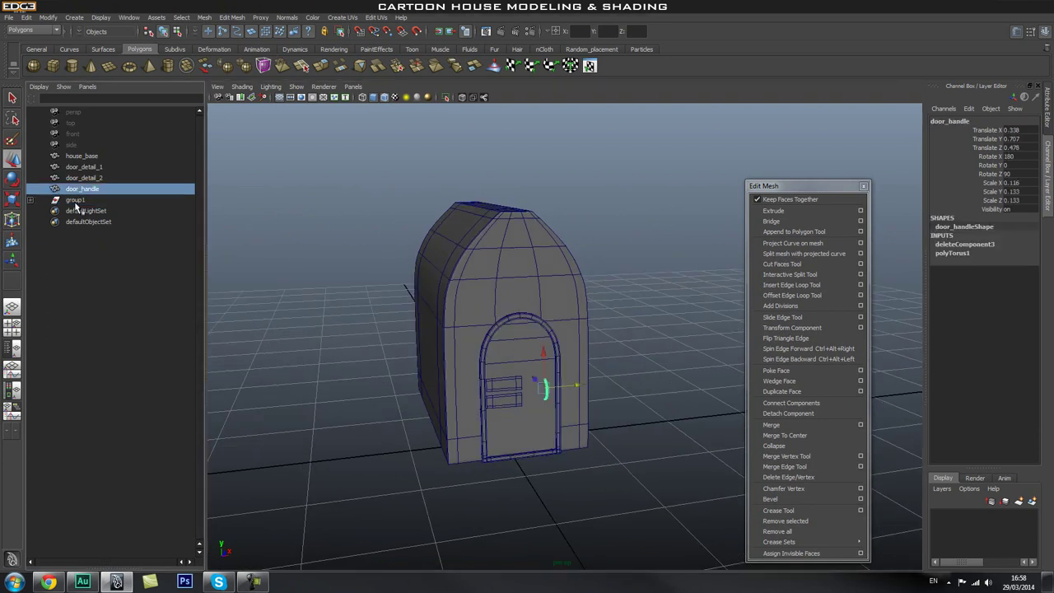
{"action": "left_click", "coordinate": [74, 200]}
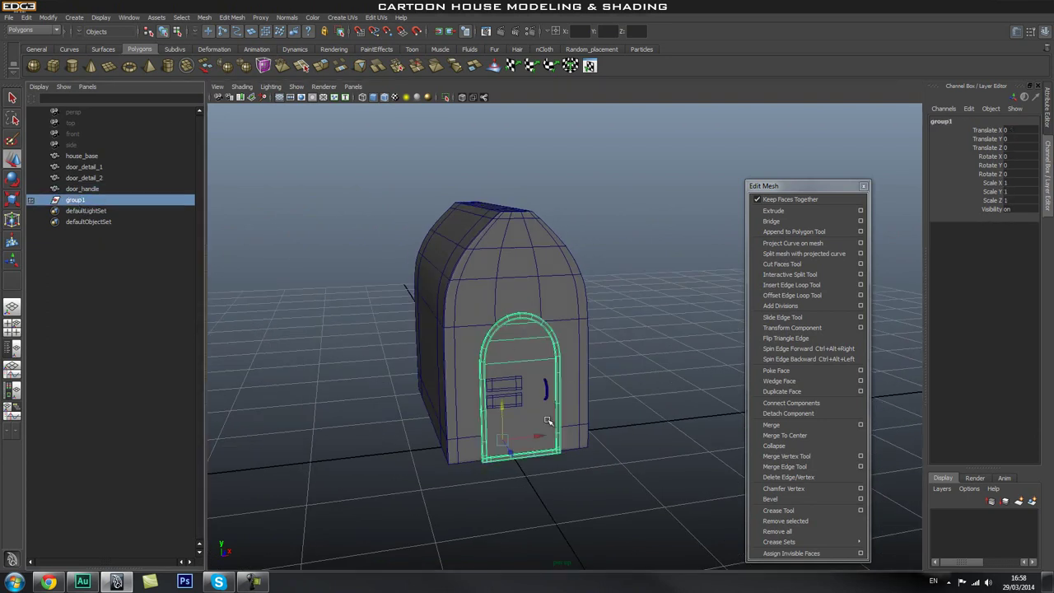
Select the door frame on the model and expand group1 in the Outliner to see where it sits.
{"action": "left_click_drag", "start_coordinate": [452, 367], "coordinate": [474, 367], "text": "alt"}
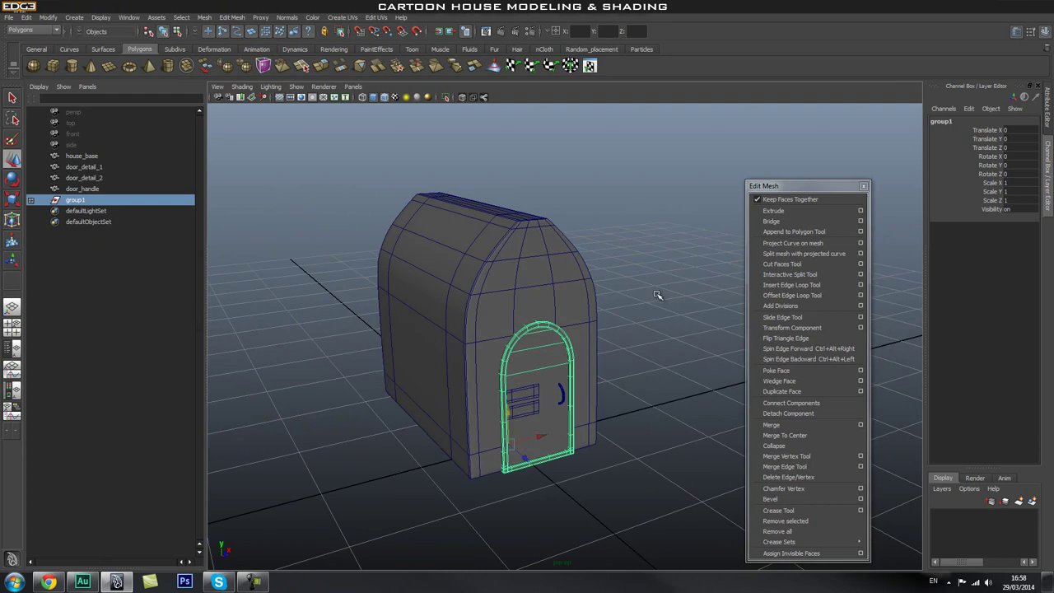
{"action": "left_click", "coordinate": [635, 295]}
{"action": "left_click_drag", "start_coordinate": [635, 295], "coordinate": [641, 313], "text": "alt"}
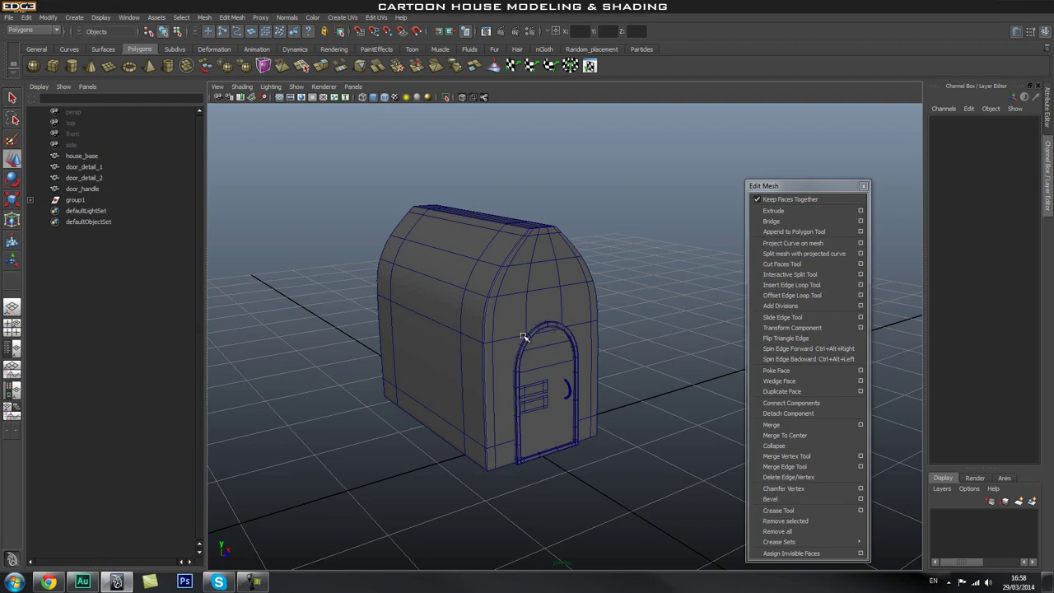
{"action": "left_click", "coordinate": [550, 326]}
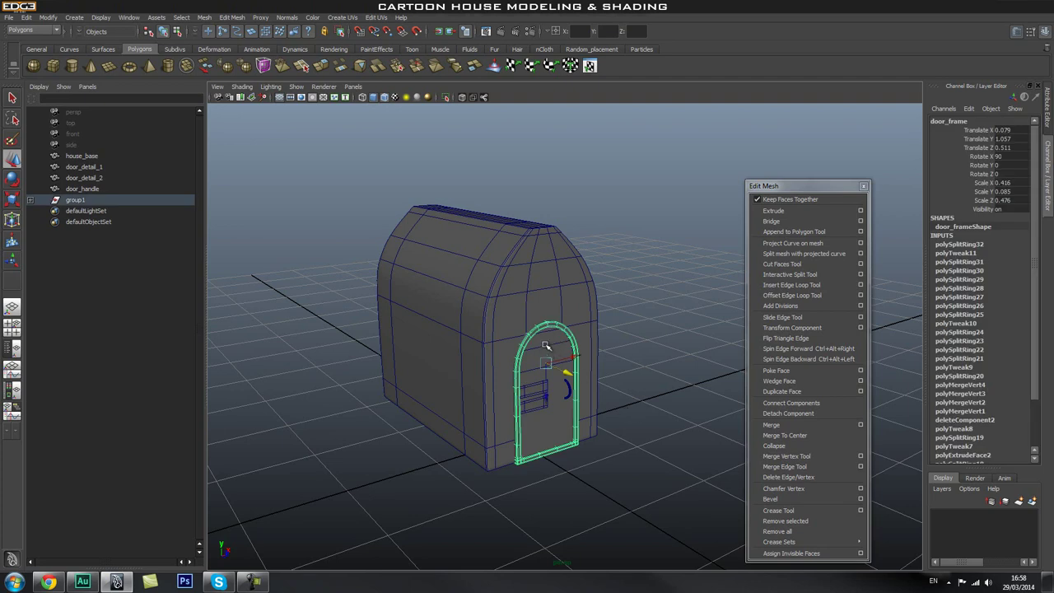
{"action": "left_click", "coordinate": [31, 201]}
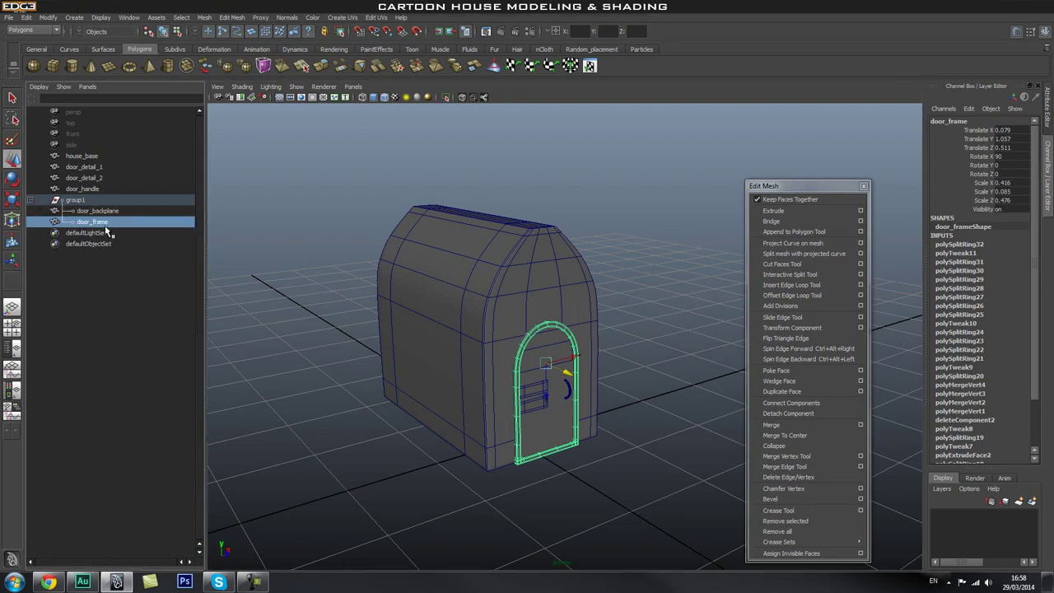
{"action": "left_click", "coordinate": [638, 276]}
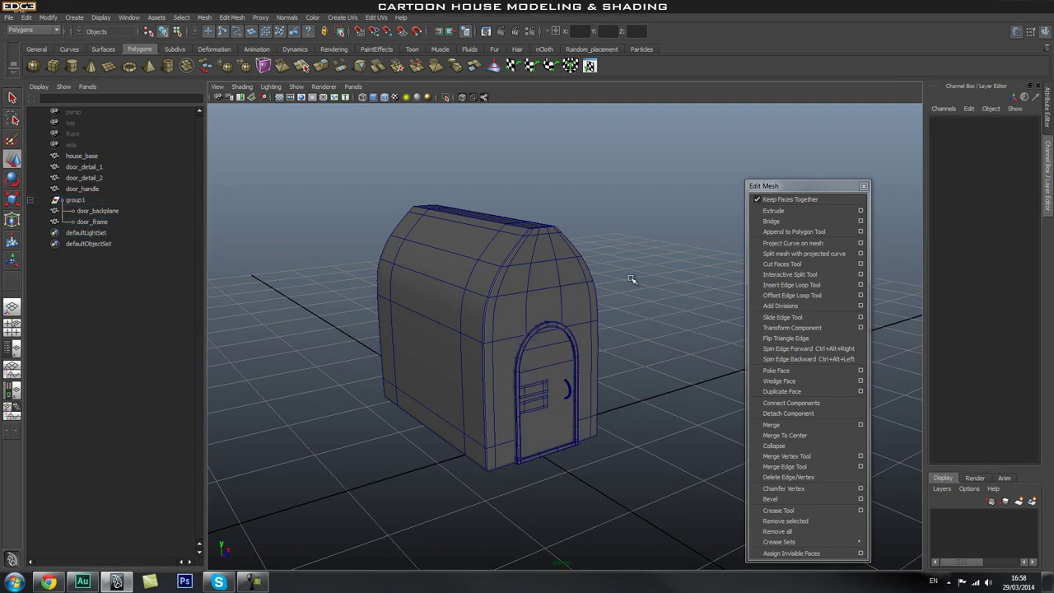
Try moving the door frame upward on its own, undo the move and clear the selection.
{"action": "left_click", "coordinate": [533, 338]}
{"action": "middle_click_drag", "start_coordinate": [544, 398], "coordinate": [390, 426]}
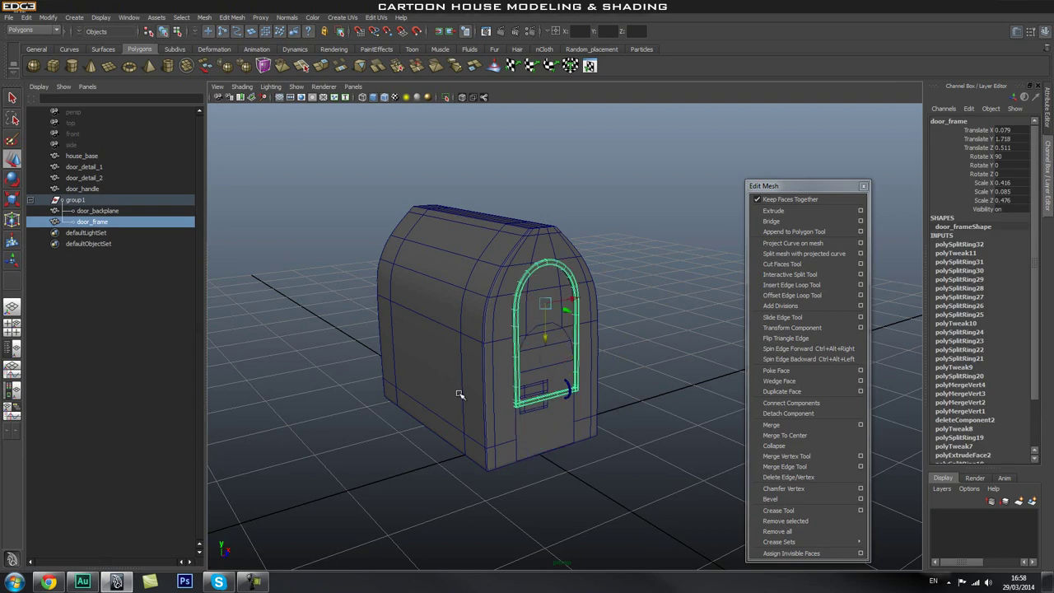
{"action": "key", "text": "ctrl+z"}
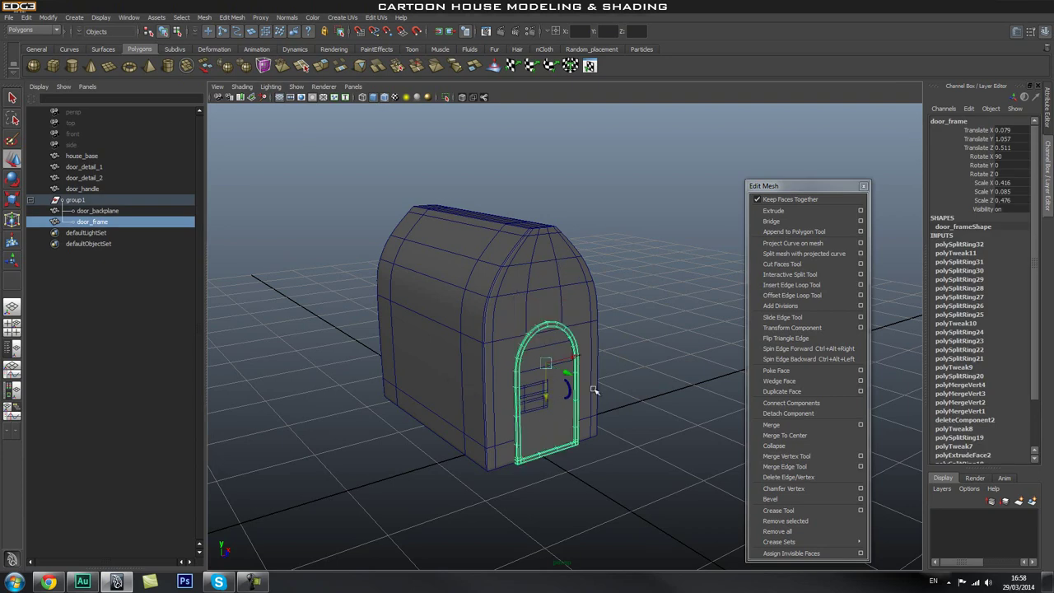
{"action": "left_click", "coordinate": [647, 303]}
Try raising the whole group1 along Y from its Outliner entry, undo the move and deselect it.
{"action": "left_click", "coordinate": [73, 200]}
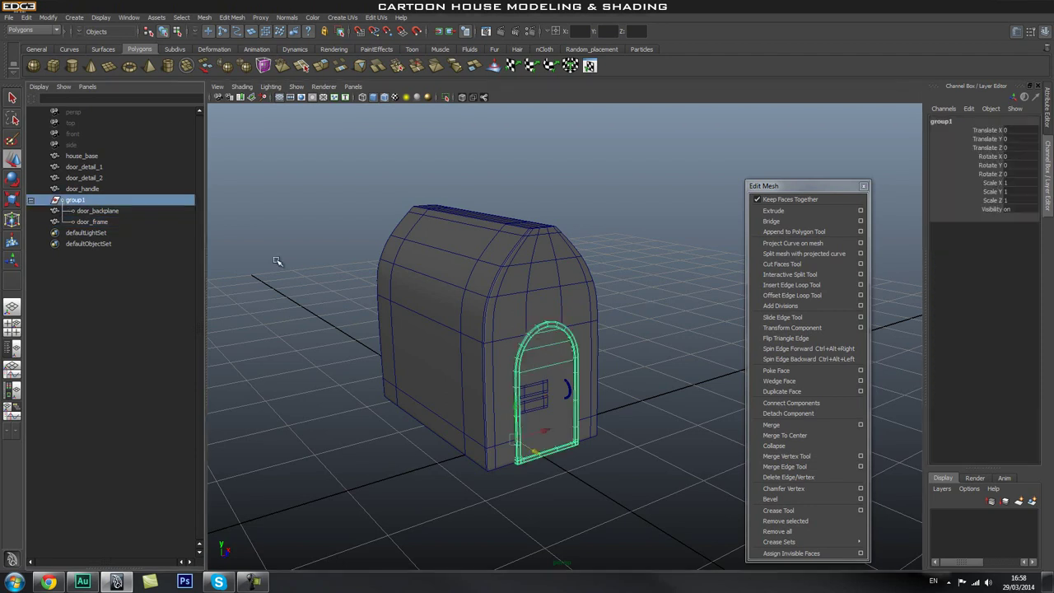
{"action": "left_click_drag", "start_coordinate": [463, 273], "coordinate": [489, 270], "text": "alt"}
{"action": "left_click_drag", "start_coordinate": [525, 409], "coordinate": [519, 354]}
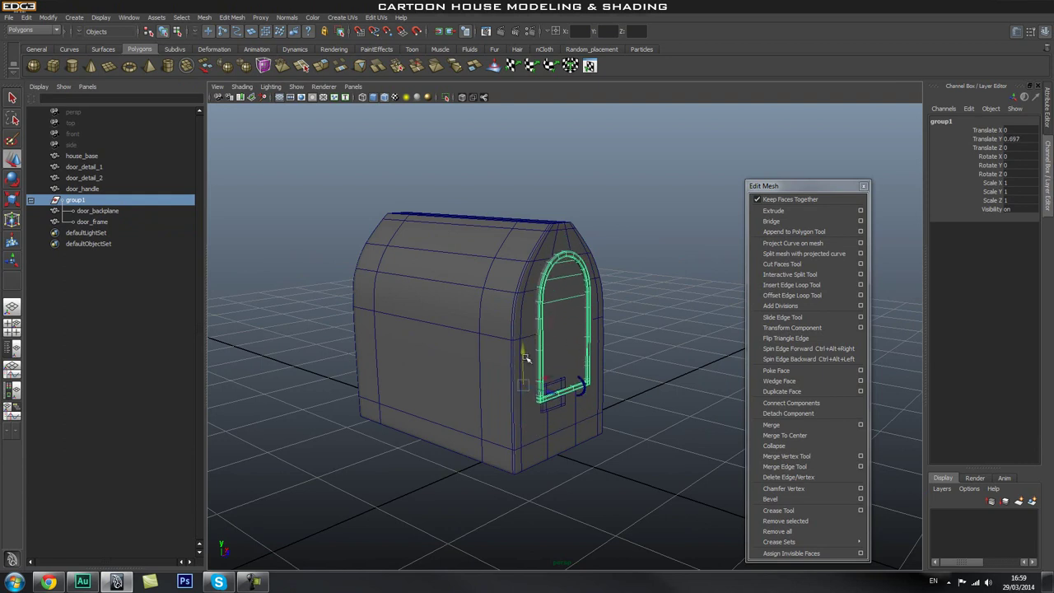
{"action": "key", "text": "ctrl+z"}
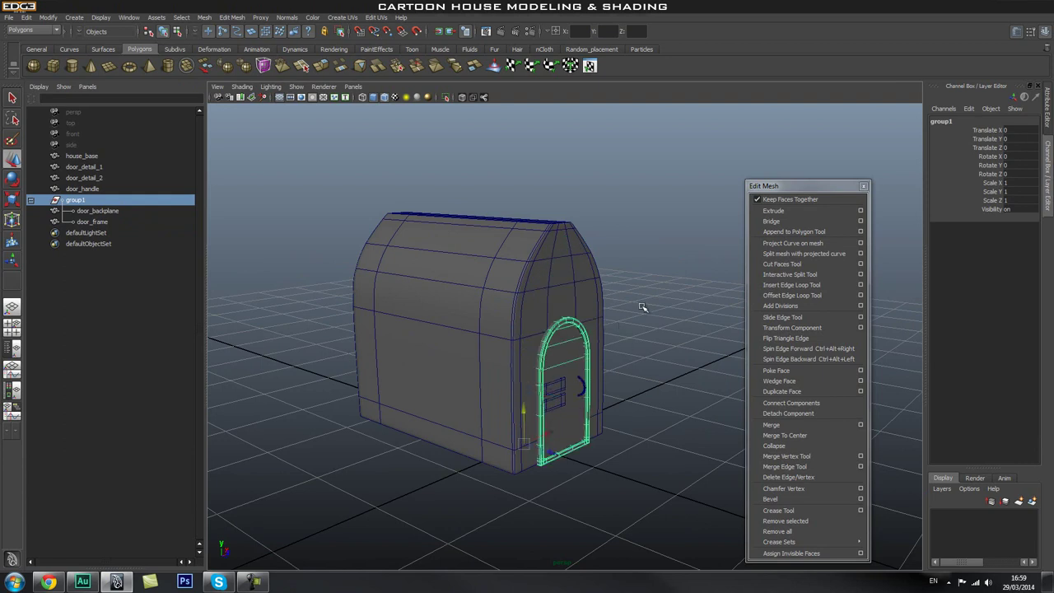
{"action": "left_click", "coordinate": [643, 307]}
{"action": "left_click_drag", "start_coordinate": [648, 306], "coordinate": [633, 307], "text": "alt"}
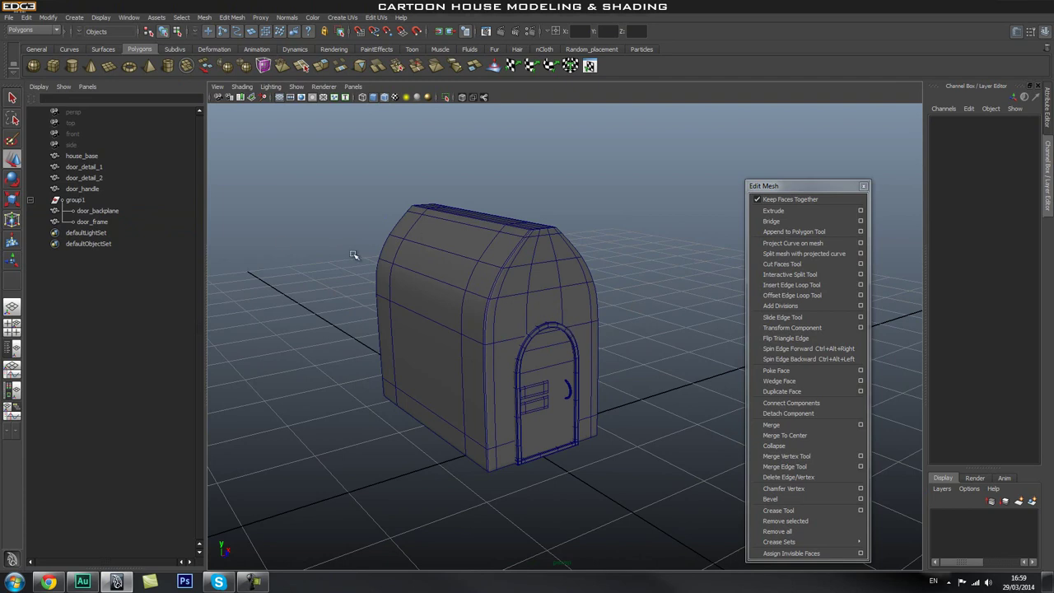
Switch to the single perspective view, go from the door frame up to its parent group, and clear the selection.
{"action": "left_click", "coordinate": [12, 308]}
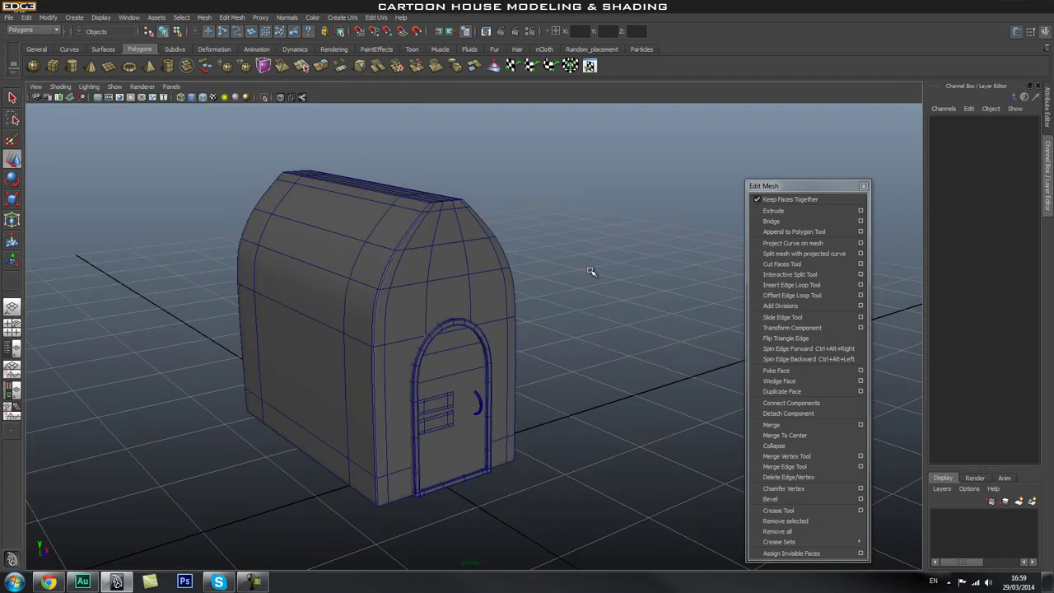
{"action": "left_click", "coordinate": [465, 329]}
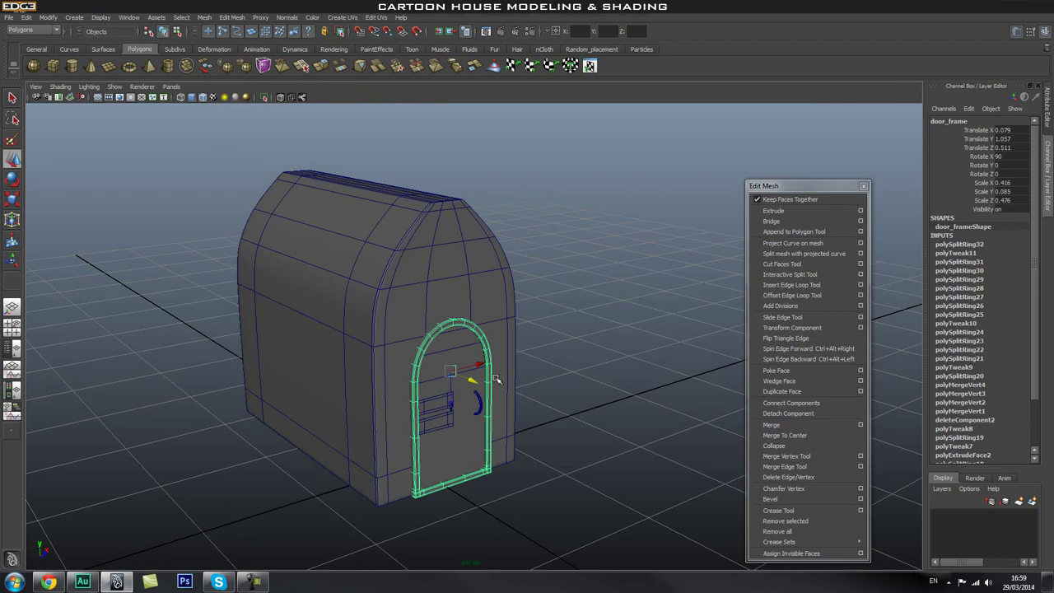
{"action": "left_click", "coordinate": [517, 324]}
{"action": "left_click", "coordinate": [459, 325]}
{"action": "key", "text": "ctrl+g"}
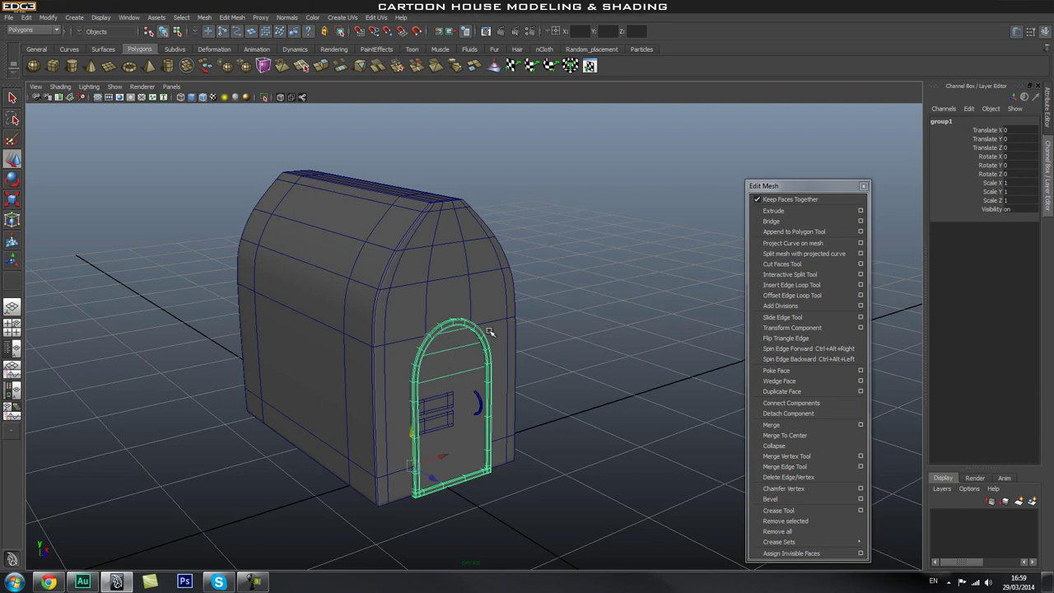
{"action": "mouse_move", "coordinate": [559, 340]}
{"action": "left_mouse_down", "text": "alt"}
{"action": "mouse_move", "coordinate": [593, 329]}
{"action": "mouse_move", "coordinate": [554, 343]}
{"action": "left_mouse_up", "text": "alt"}
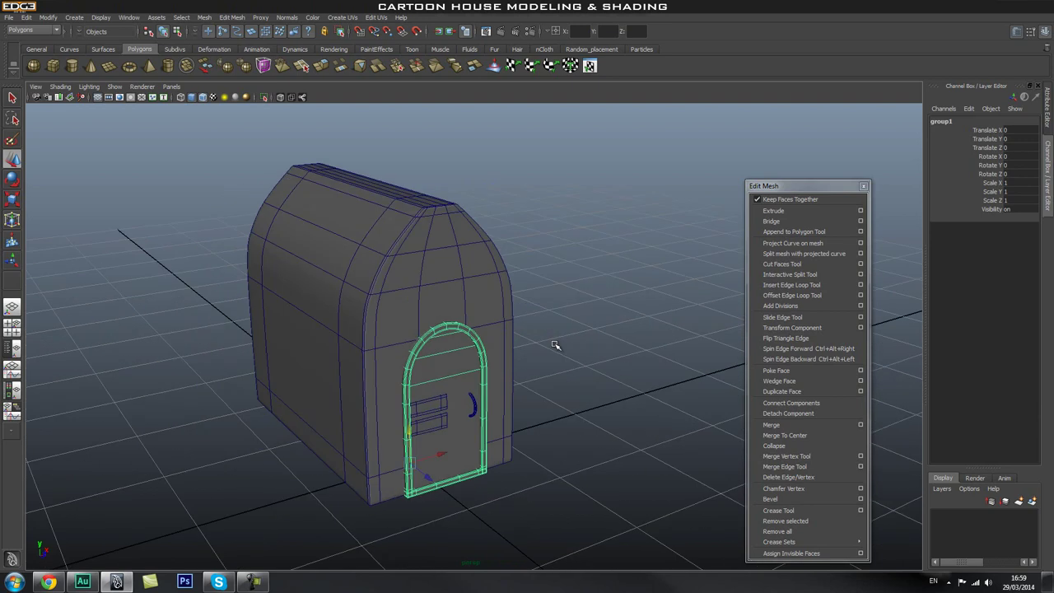
{"action": "left_click", "coordinate": [575, 336]}
Select the door frame, step up the hierarchy to its parent group, and show the Outliner beside the perspective view.
{"action": "left_click", "coordinate": [457, 327]}
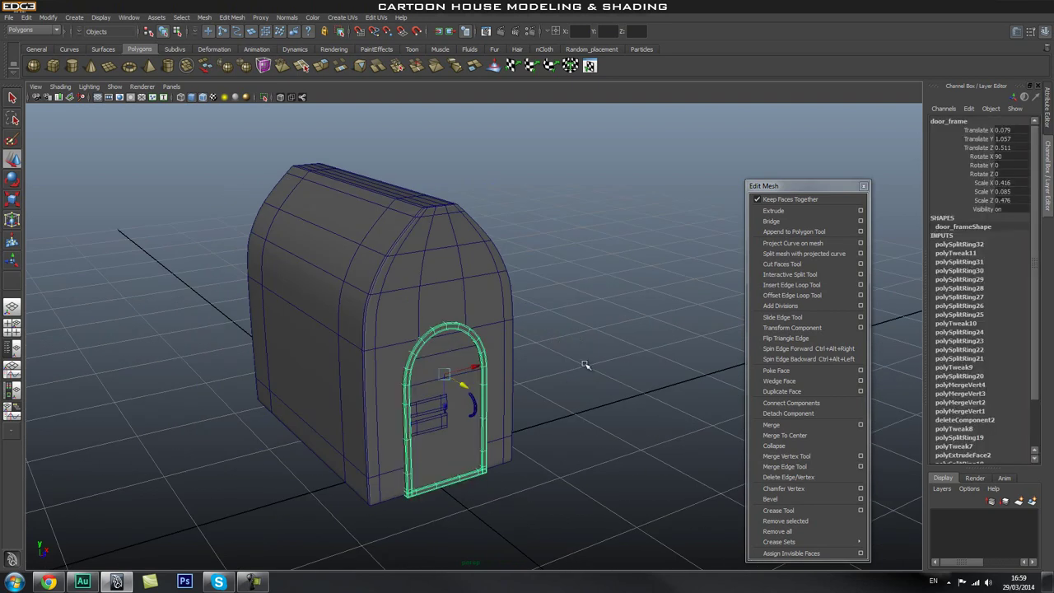
{"action": "key", "text": "Up"}
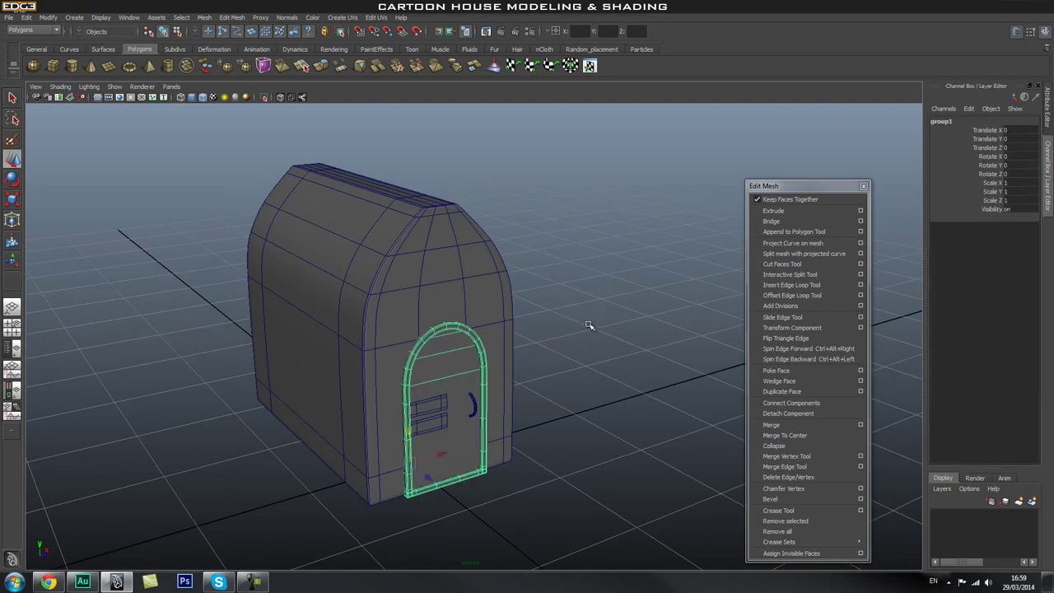
{"action": "mouse_move", "coordinate": [572, 370]}
{"action": "left_mouse_down", "text": "alt"}
{"action": "mouse_move", "coordinate": [647, 359]}
{"action": "mouse_move", "coordinate": [583, 371]}
{"action": "left_mouse_up", "text": "alt"}
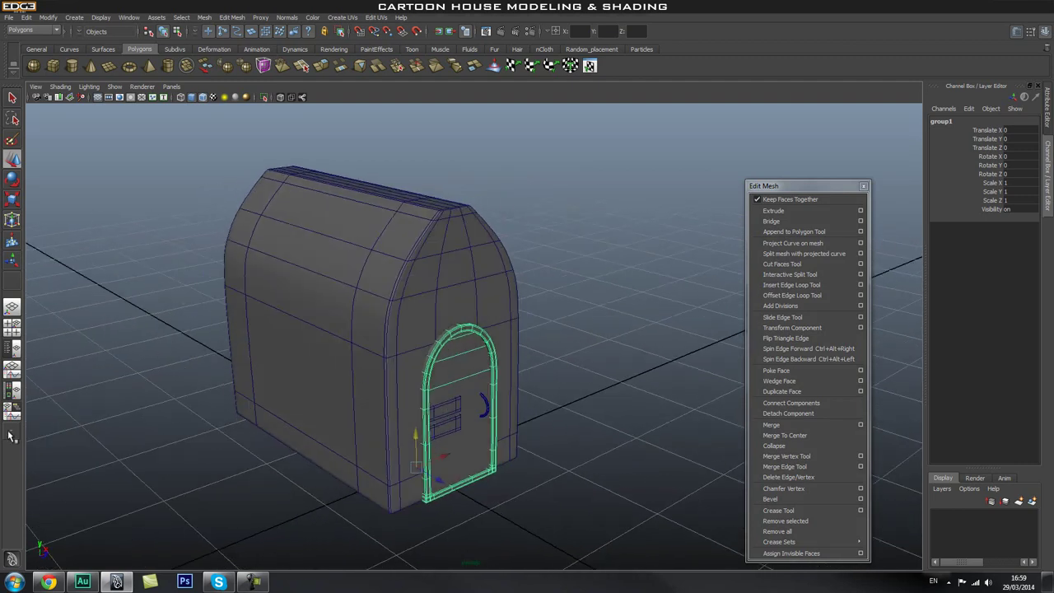
{"action": "left_click", "coordinate": [12, 349]}
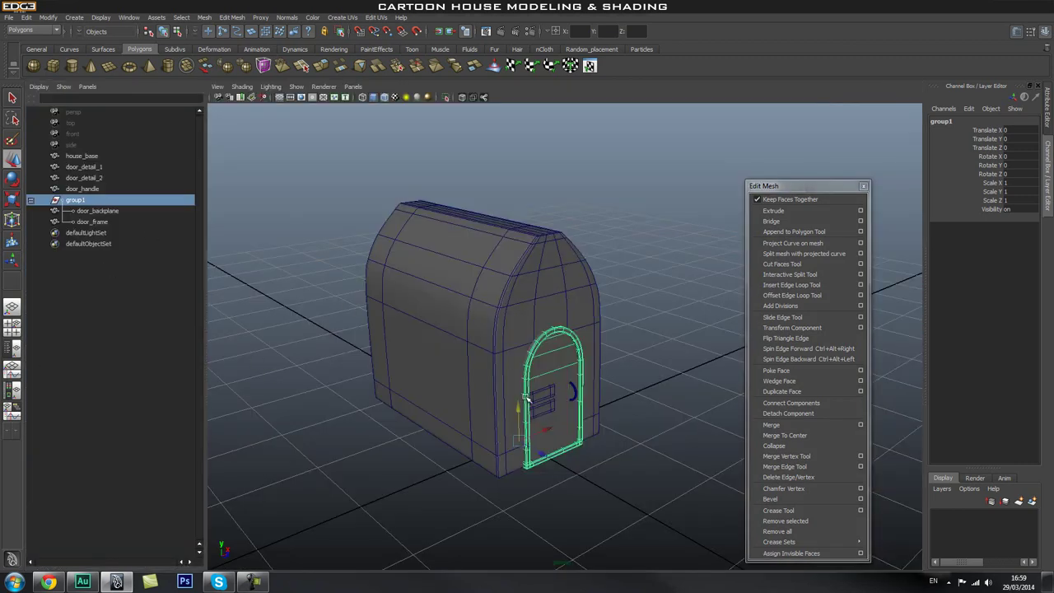
Center the pivot of the group holding the door frame and backplane.
{"action": "middle_click_drag", "start_coordinate": [453, 423], "coordinate": [404, 393], "text": "alt"}
{"action": "right_click_drag", "start_coordinate": [404, 393], "coordinate": [433, 393], "text": "alt"}
{"action": "left_click_drag", "start_coordinate": [433, 393], "coordinate": [474, 386], "text": "alt"}
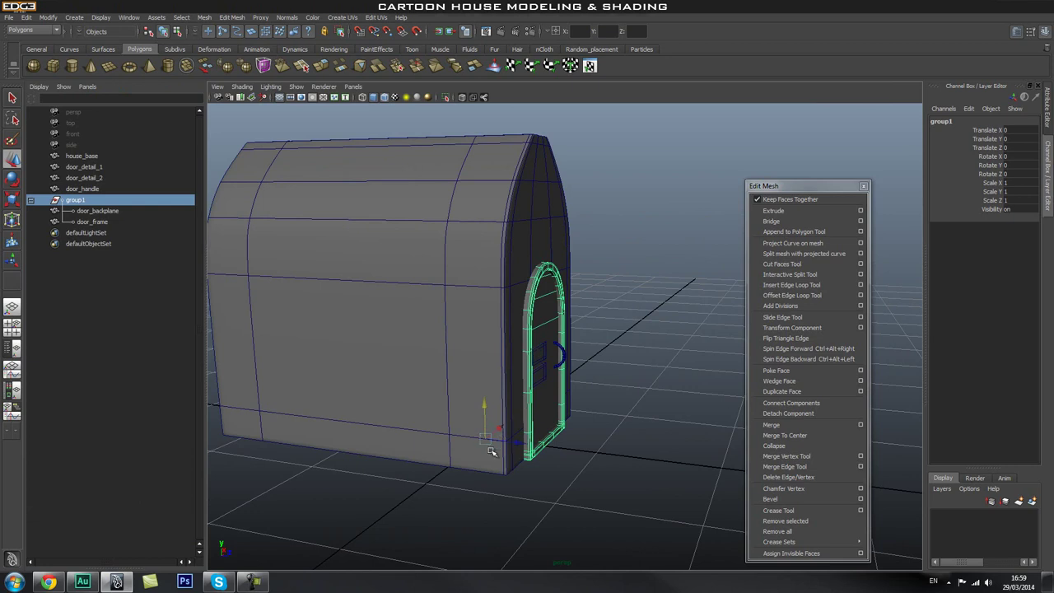
{"action": "left_click_drag", "start_coordinate": [496, 441], "coordinate": [504, 332], "text": "alt"}
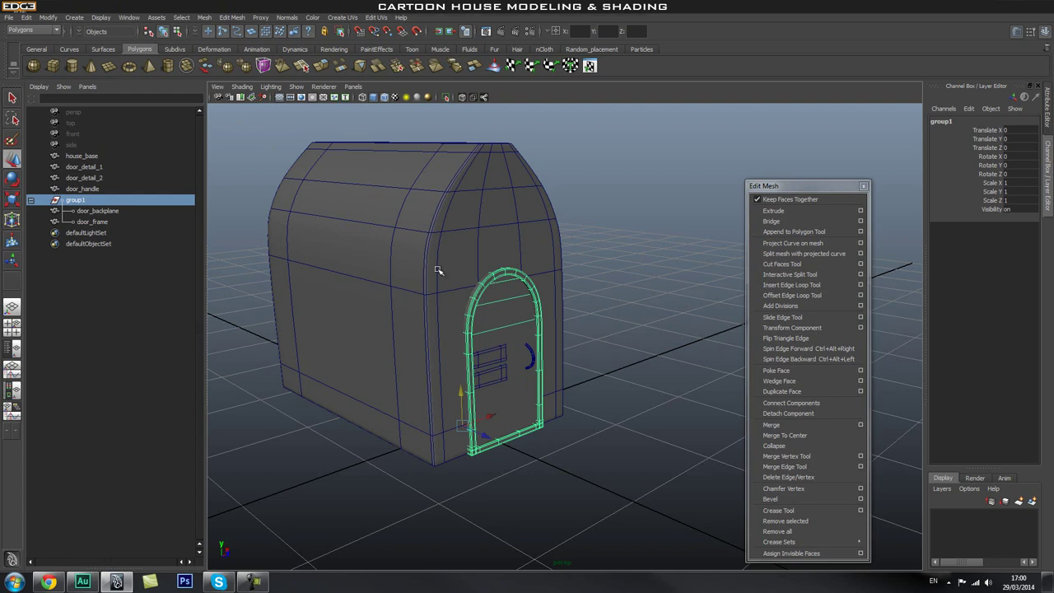
{"action": "left_click", "coordinate": [49, 18]}
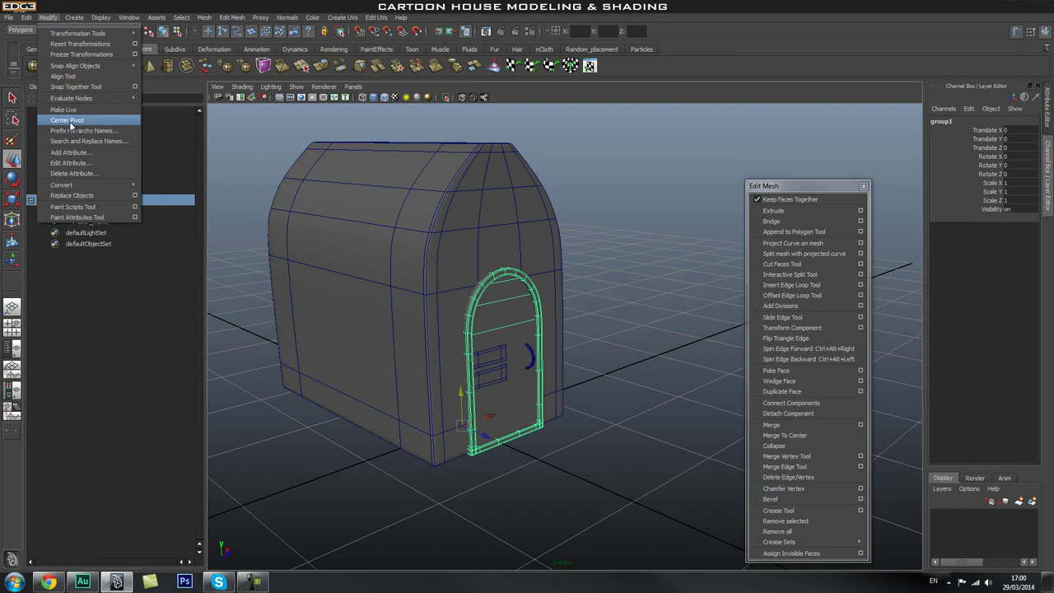
{"action": "left_click", "coordinate": [69, 121]}
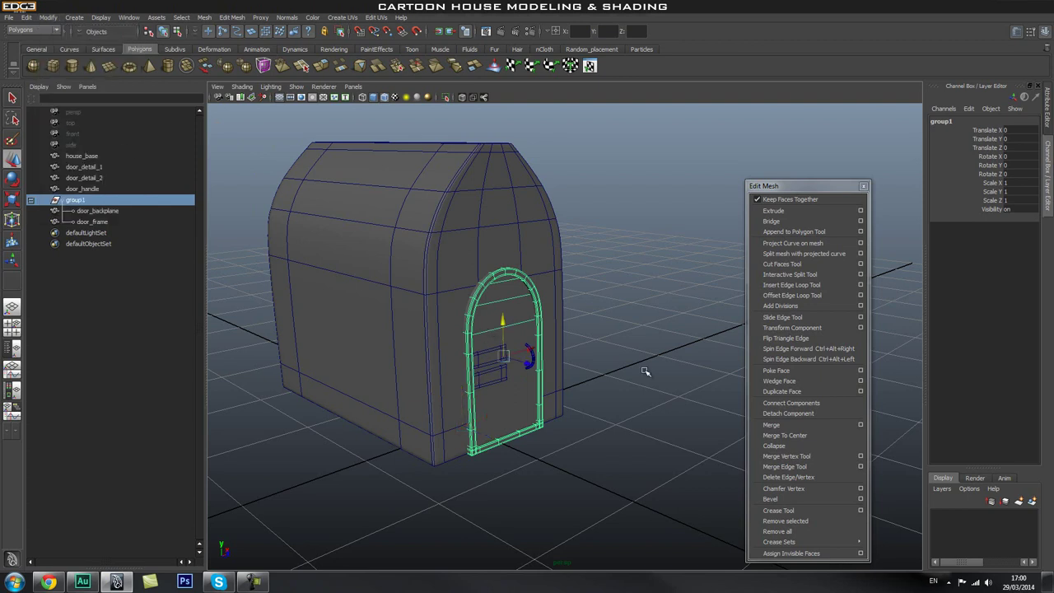
{"action": "key", "text": "space"}
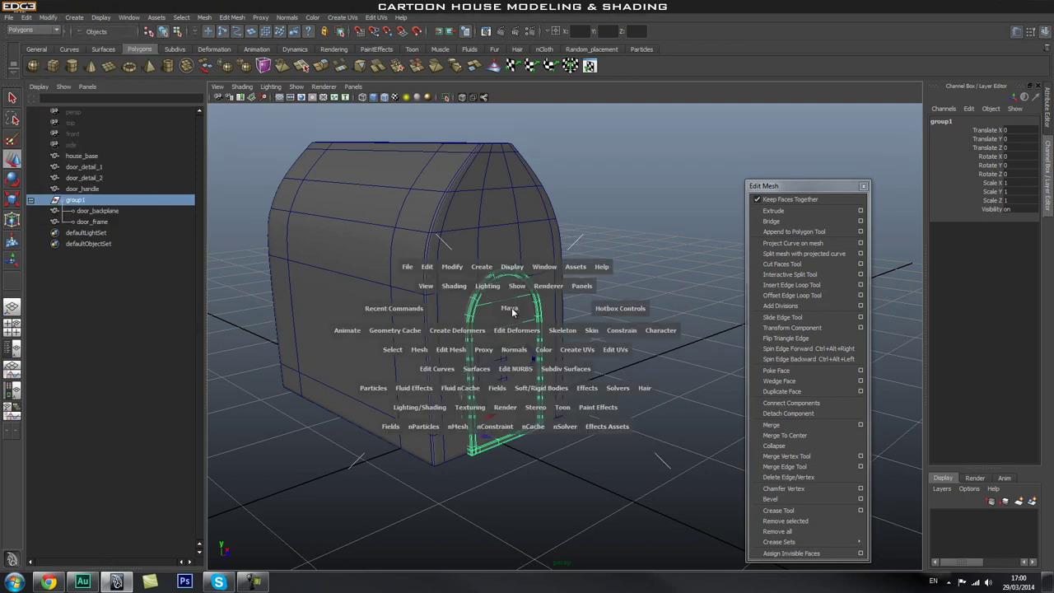
{"action": "left_click_drag", "start_coordinate": [450, 268], "coordinate": [498, 379]}
Collapse group1 in the Outliner and reselect the whole group.
{"action": "left_click_drag", "start_coordinate": [626, 379], "coordinate": [589, 387], "text": "alt"}
{"action": "middle_click_drag", "start_coordinate": [588, 387], "coordinate": [619, 381], "text": "alt"}
{"action": "left_click", "coordinate": [651, 353]}
{"action": "left_click", "coordinate": [31, 201]}
{"action": "left_click", "coordinate": [78, 201]}
{"action": "left_click_drag", "start_coordinate": [607, 302], "coordinate": [564, 307], "text": "alt"}
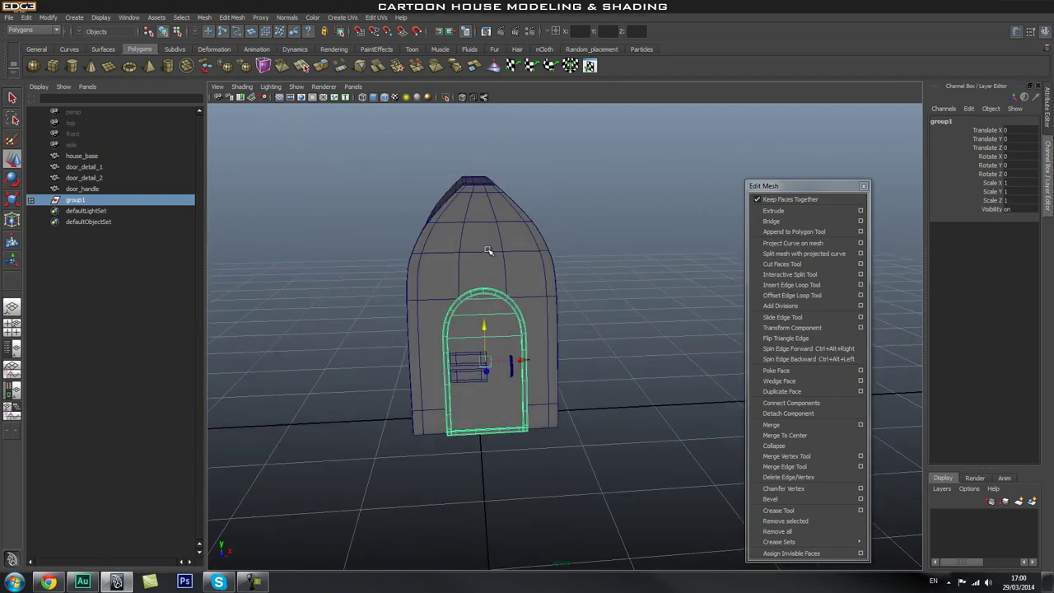
Switch to the front view and frame the whole house with its door.
{"action": "key", "text": "space"}
{"action": "left_click_drag", "start_coordinate": [488, 249], "coordinate": [492, 277]}
{"action": "scroll", "coordinate": [555, 336], "scroll_direction": "down", "scroll_amount": 2}
{"action": "right_click_drag", "start_coordinate": [555, 337], "coordinate": [522, 340], "text": "alt"}
{"action": "middle_click_drag", "start_coordinate": [586, 324], "coordinate": [564, 333], "text": "alt"}
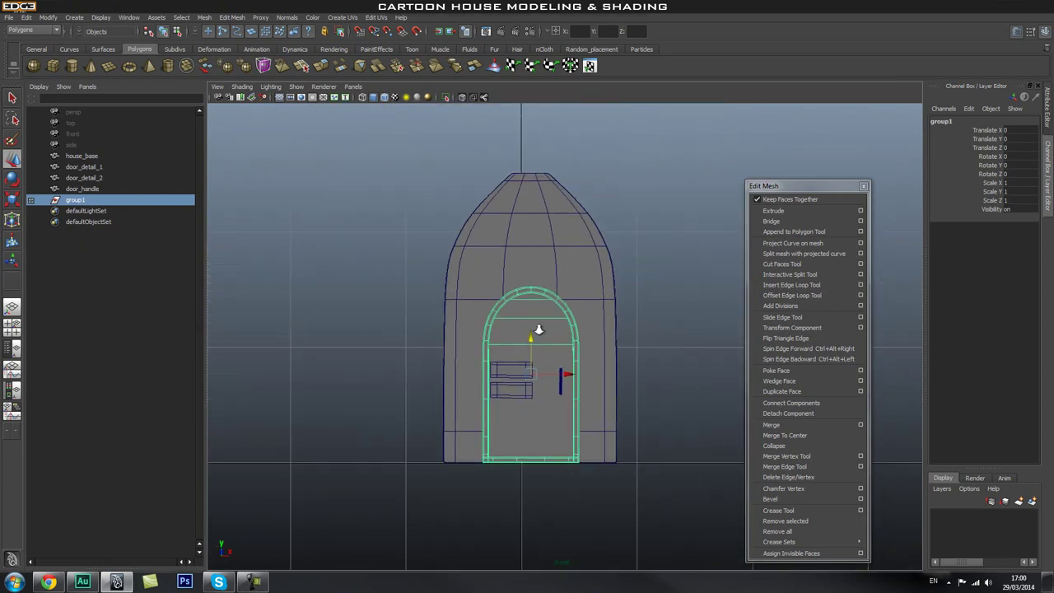
{"action": "right_click_drag", "start_coordinate": [508, 336], "coordinate": [572, 329], "text": "alt"}
Rename group1 as door_frame_grp and clear the selection.
{"action": "double_click", "coordinate": [99, 201]}
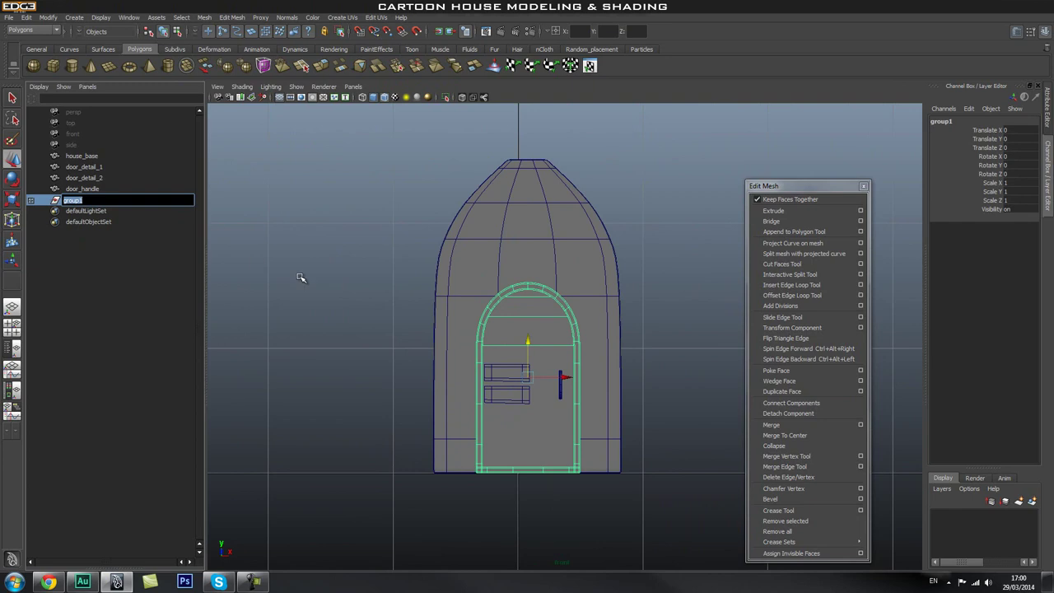
{"action": "type", "text": "door_frame"}
{"action": "key", "text": "Return"}
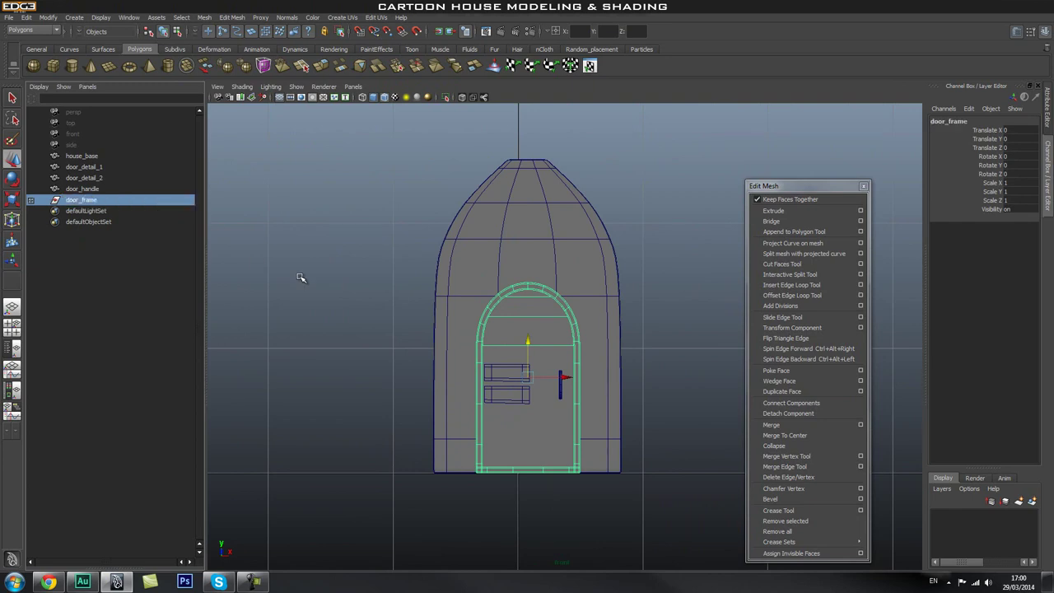
{"action": "double_click", "coordinate": [97, 202]}
{"action": "type", "text": "_gr"}
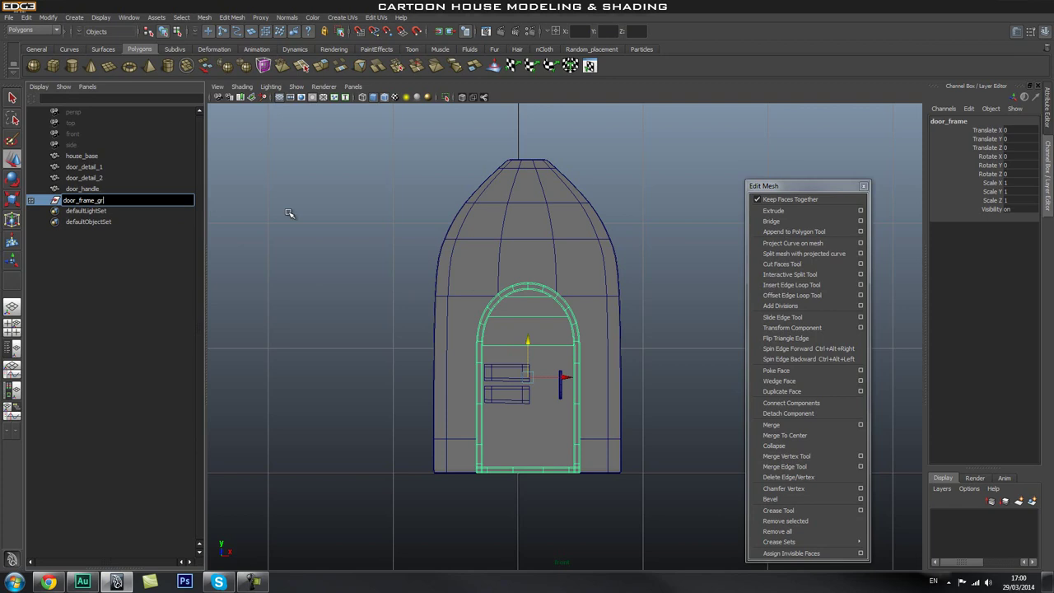
{"action": "type", "text": "p"}
{"action": "key", "text": "Return"}
{"action": "left_click", "coordinate": [680, 238]}
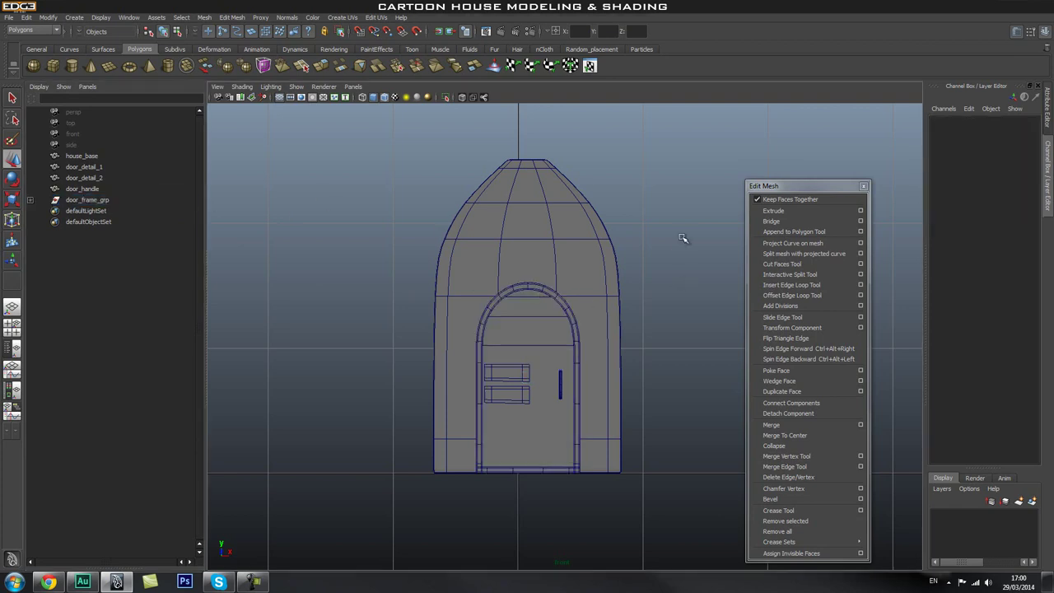
Select door_frame_grp by stepping up from the door frame, and duplicate the group.
{"action": "left_click", "coordinate": [541, 286]}
{"action": "key", "text": "Up"}
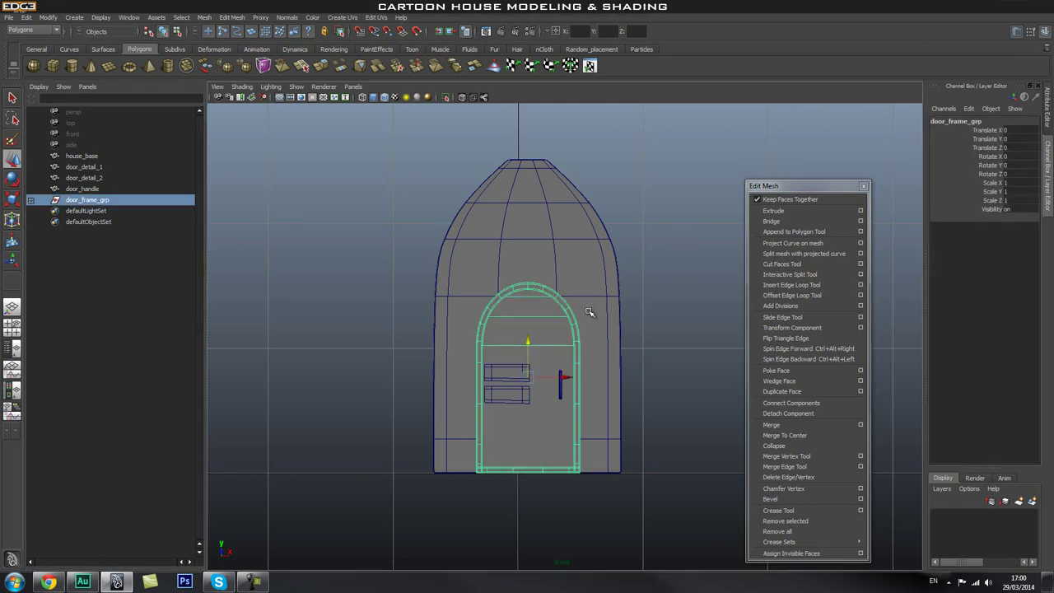
{"action": "middle_click_drag", "start_coordinate": [527, 328], "coordinate": [500, 355], "text": "alt"}
{"action": "right_click_drag", "start_coordinate": [501, 355], "coordinate": [506, 355], "text": "alt"}
{"action": "key", "text": "ctrl+d"}
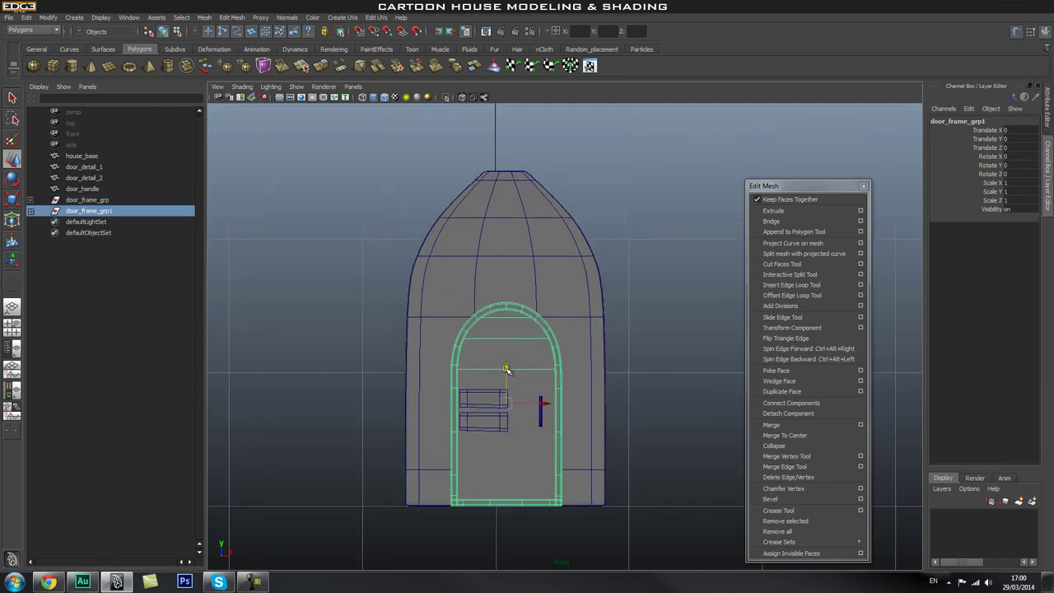
Raise the duplicated door frame group to about 0.883 in Translate Y and activate the Scale tool.
{"action": "left_click_drag", "start_coordinate": [507, 368], "coordinate": [468, 255]}
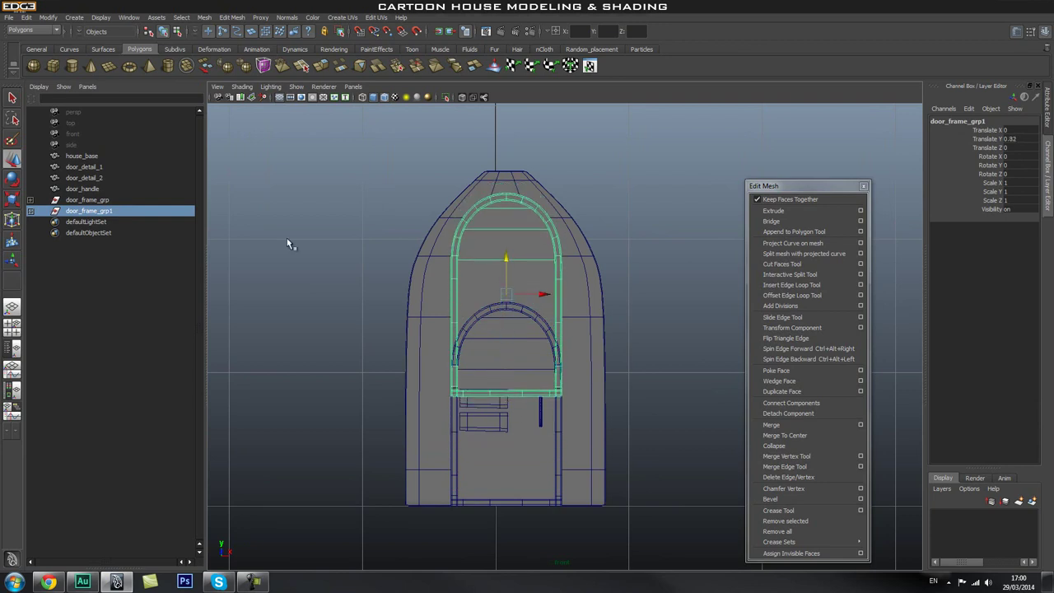
{"action": "scroll", "coordinate": [438, 239], "scroll_direction": "up", "scroll_amount": 4}
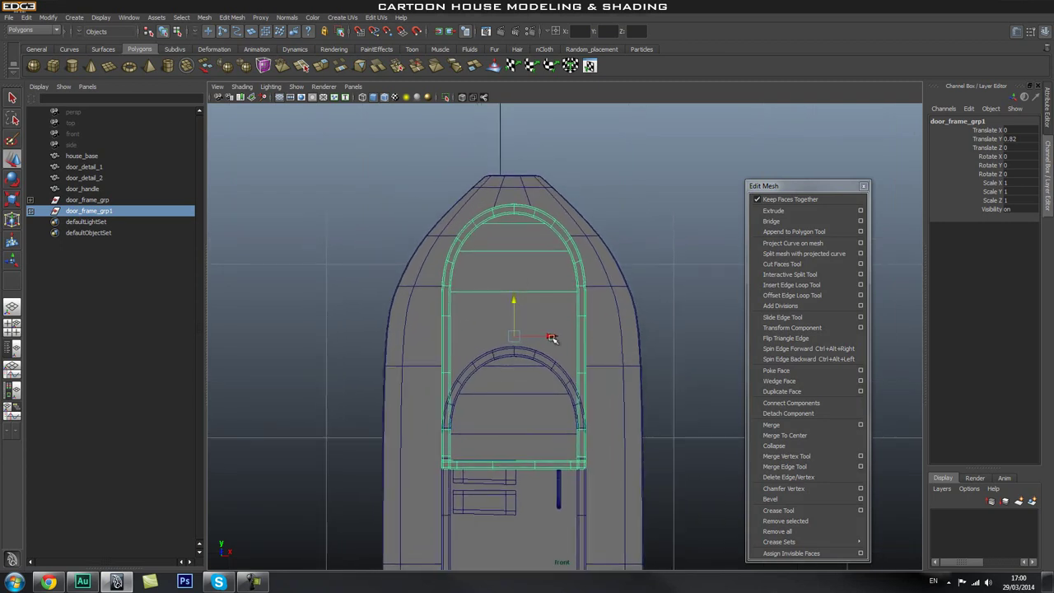
{"action": "left_click_drag", "start_coordinate": [513, 299], "coordinate": [514, 288]}
{"action": "key", "text": "r"}
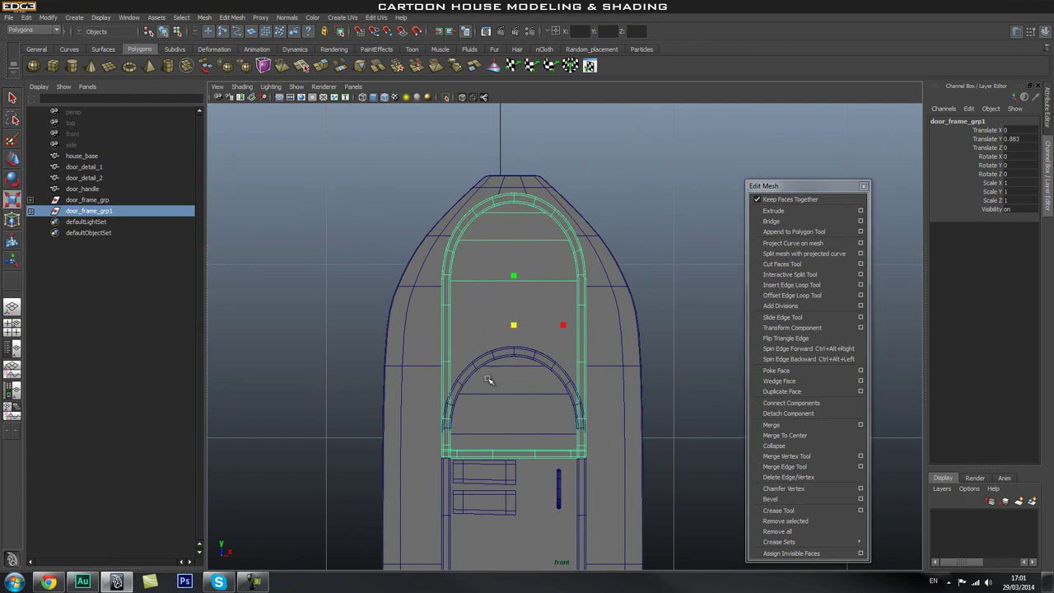
Scale door_frame_grp1 to about 0.769 in X and Z and 0.675 in Y, and raise it to about 1.158 in Translate Y.
{"action": "left_click_drag", "start_coordinate": [514, 276], "coordinate": [513, 284]}
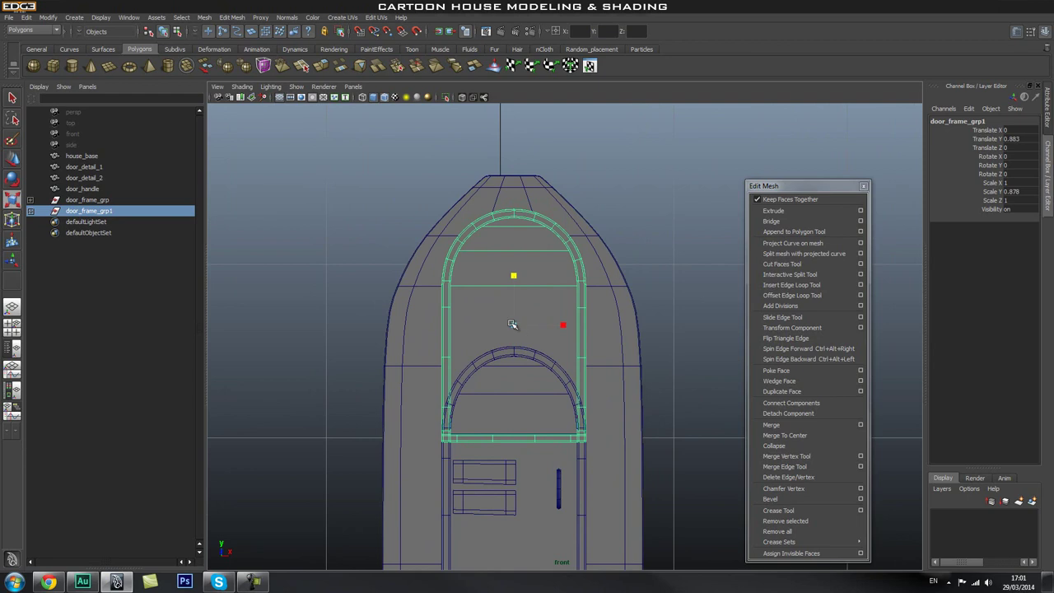
{"action": "left_click_drag", "start_coordinate": [512, 323], "coordinate": [481, 338]}
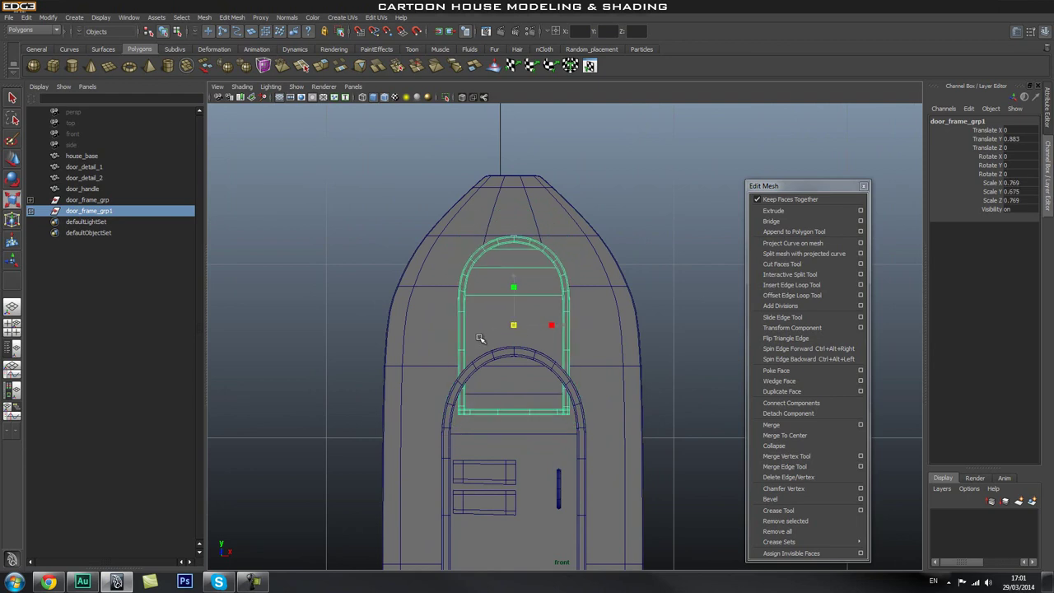
{"action": "key", "text": "w"}
{"action": "left_click_drag", "start_coordinate": [514, 294], "coordinate": [511, 244]}
{"action": "scroll", "coordinate": [508, 296], "scroll_direction": "up", "scroll_amount": 4}
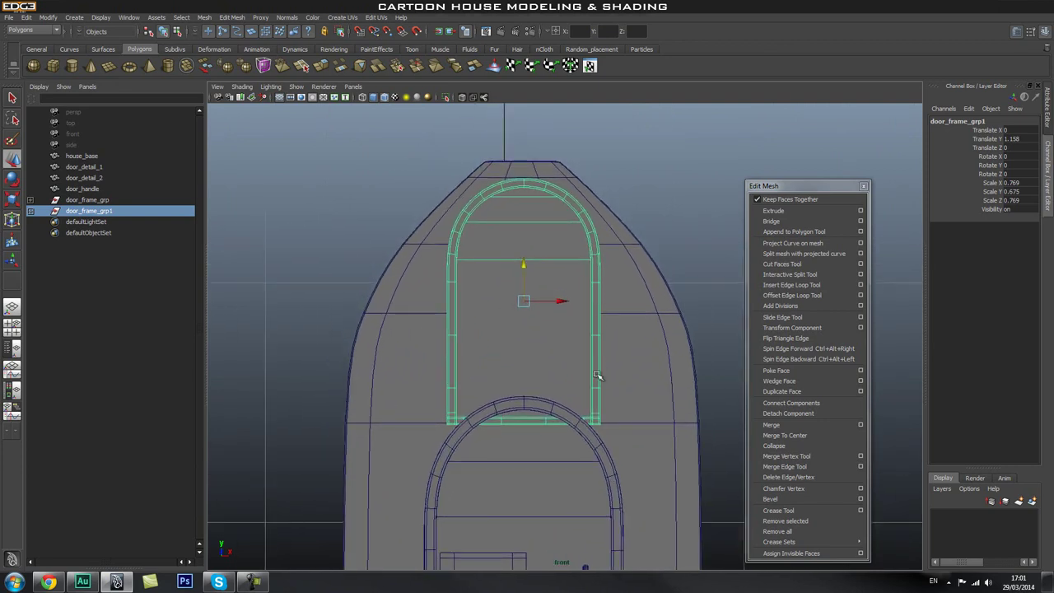
Shorten the upper door_frame by moving the vertices of its legs and bottom bar upward in vertex mode.
{"action": "left_click", "coordinate": [583, 387]}
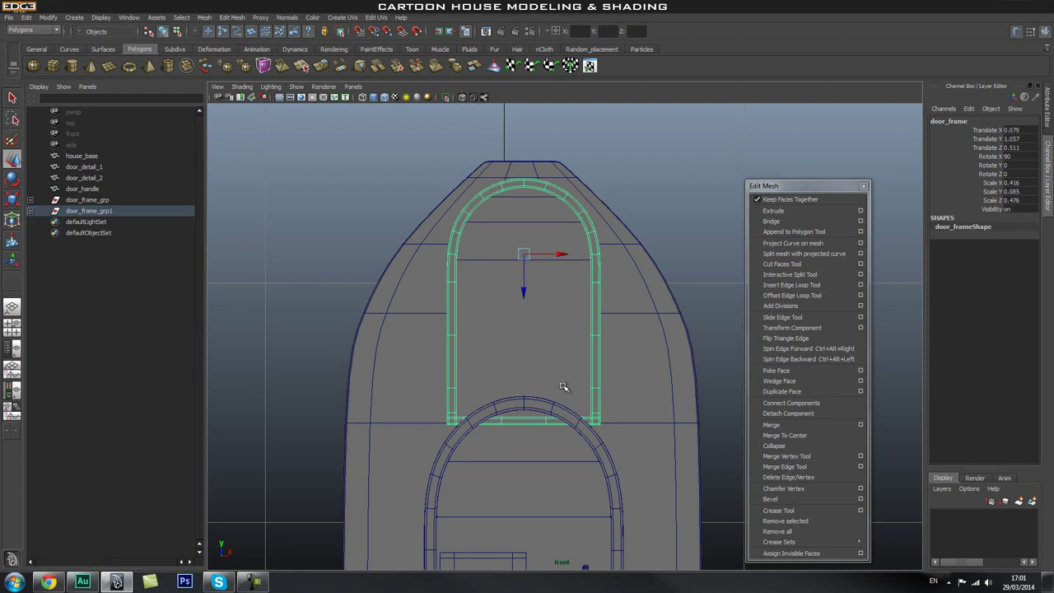
{"action": "left_click", "coordinate": [597, 349]}
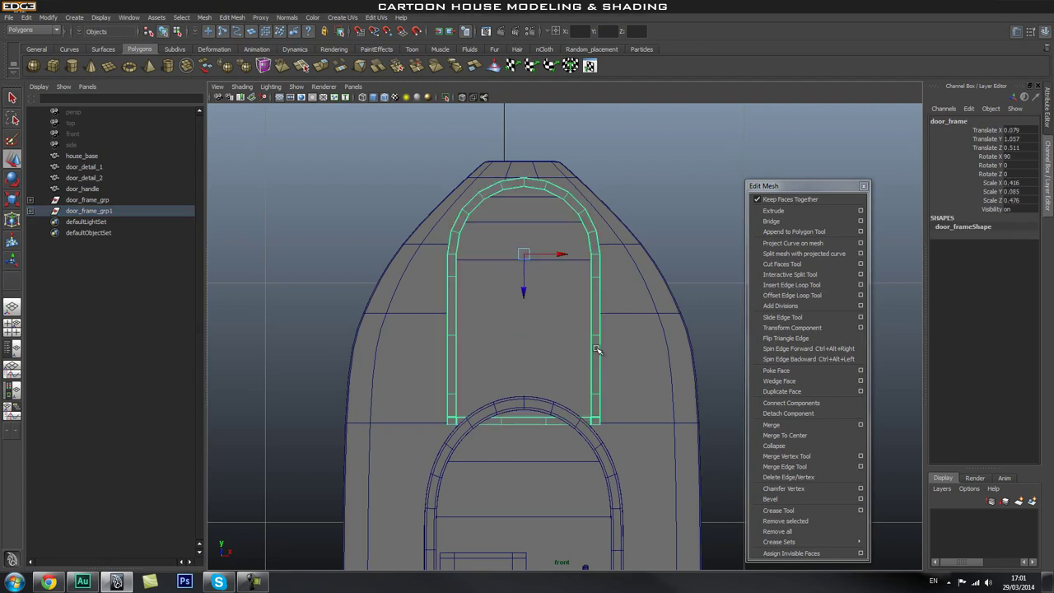
{"action": "right_click_drag", "start_coordinate": [599, 356], "coordinate": [536, 349]}
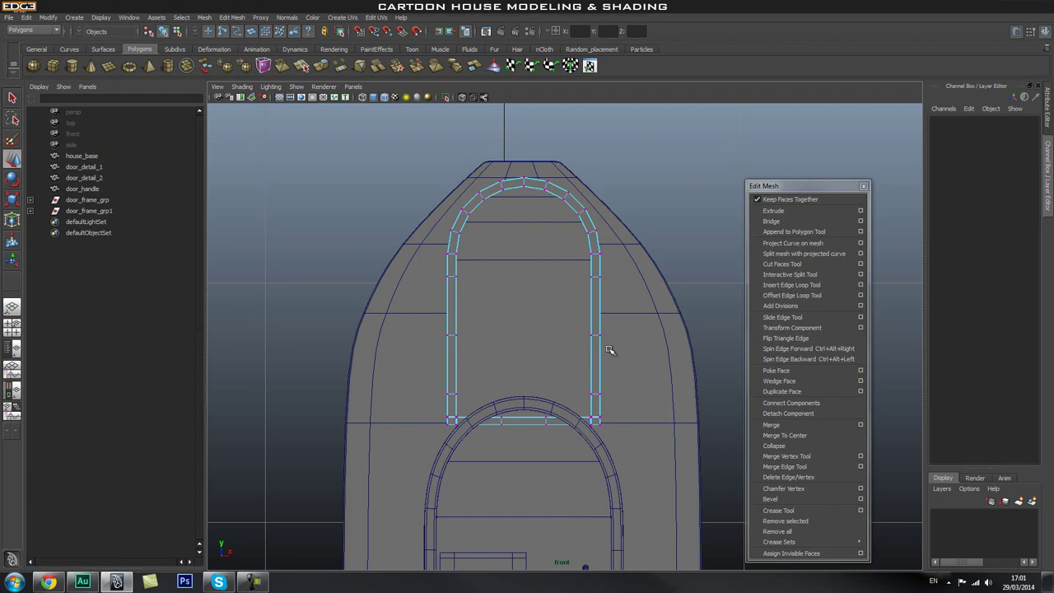
{"action": "left_click_drag", "start_coordinate": [398, 320], "coordinate": [693, 454]}
{"action": "left_click_drag", "start_coordinate": [531, 418], "coordinate": [528, 375]}
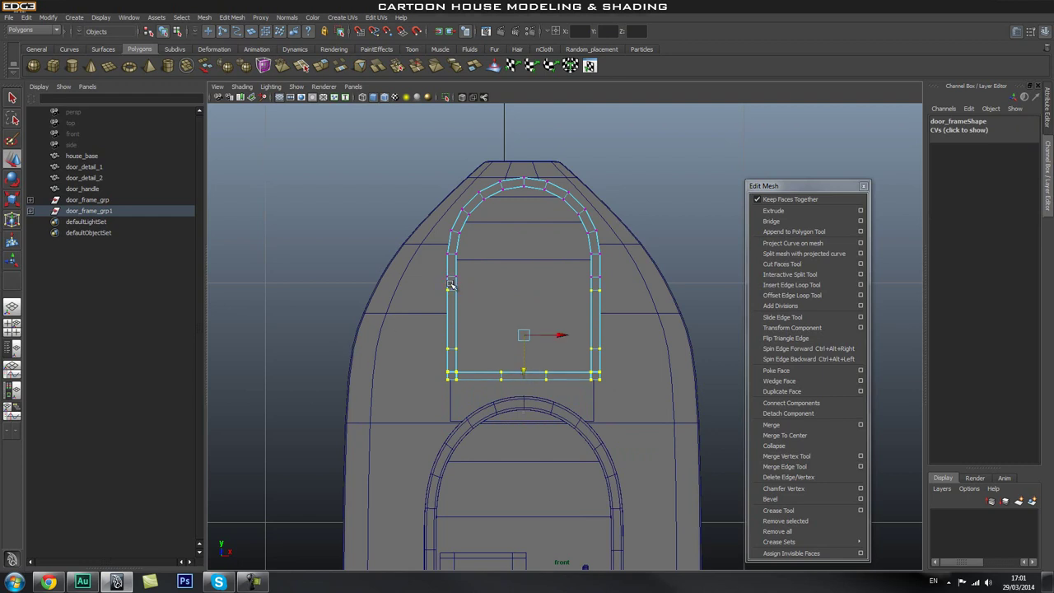
{"action": "left_click_drag", "start_coordinate": [413, 332], "coordinate": [725, 415]}
{"action": "middle_click_drag", "start_coordinate": [527, 393], "coordinate": [526, 356]}
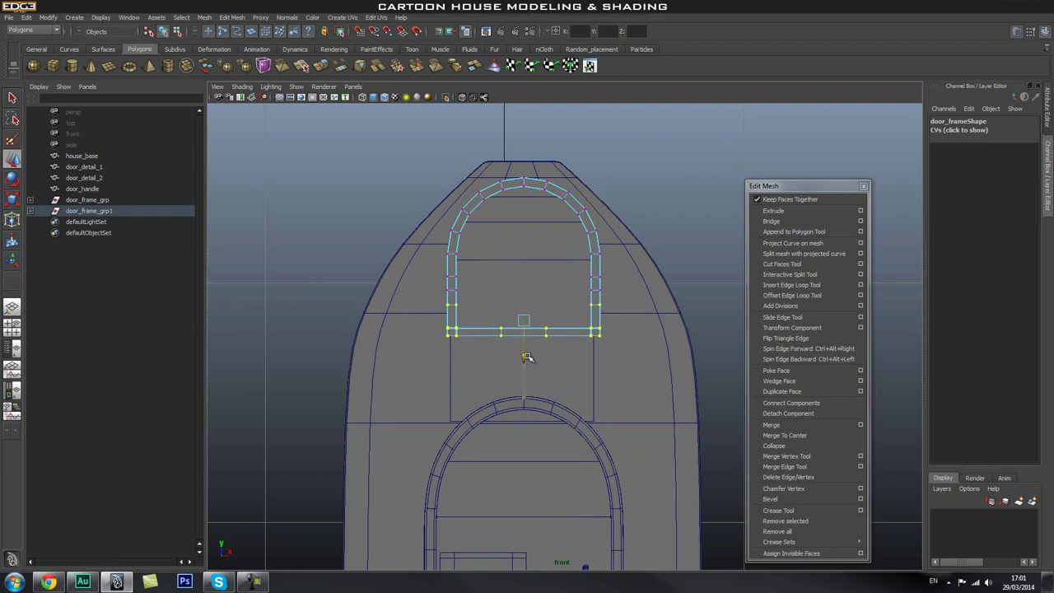
Raise the bottom vertices of the upper door_backplane to match the shortened frame.
{"action": "left_click", "coordinate": [571, 367]}
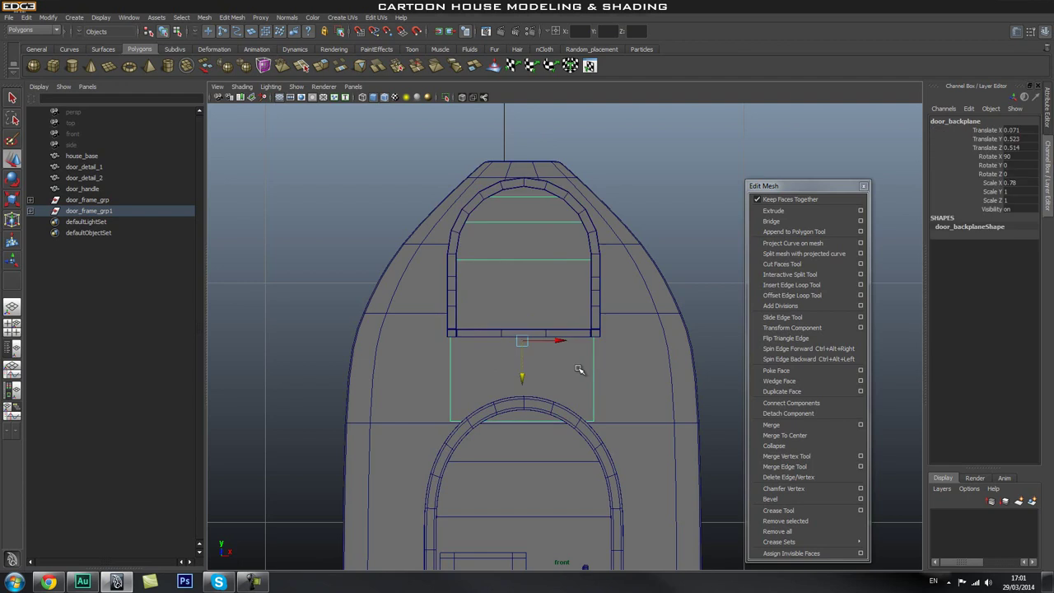
{"action": "right_click_drag", "start_coordinate": [571, 371], "coordinate": [516, 363]}
{"action": "left_click_drag", "start_coordinate": [364, 368], "coordinate": [728, 448]}
{"action": "left_click_drag", "start_coordinate": [525, 457], "coordinate": [527, 371]}
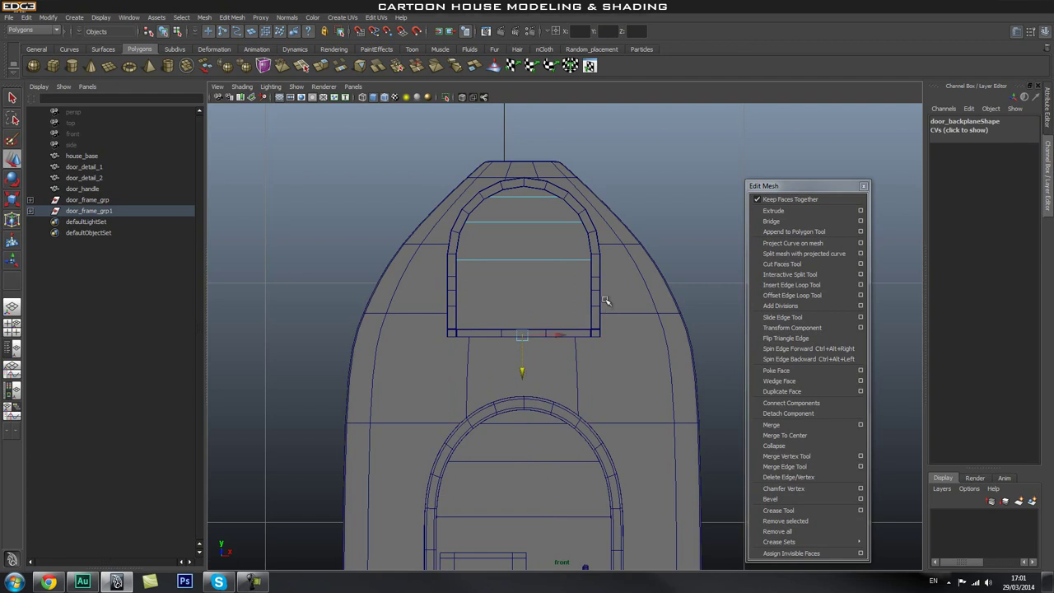
Select door_frame_grp1, scale it to about 0.717 in X and 0.618 in Y, and raise it to about 1.192 in Translate Y.
{"action": "left_click", "coordinate": [596, 293]}
{"action": "key", "text": "Up"}
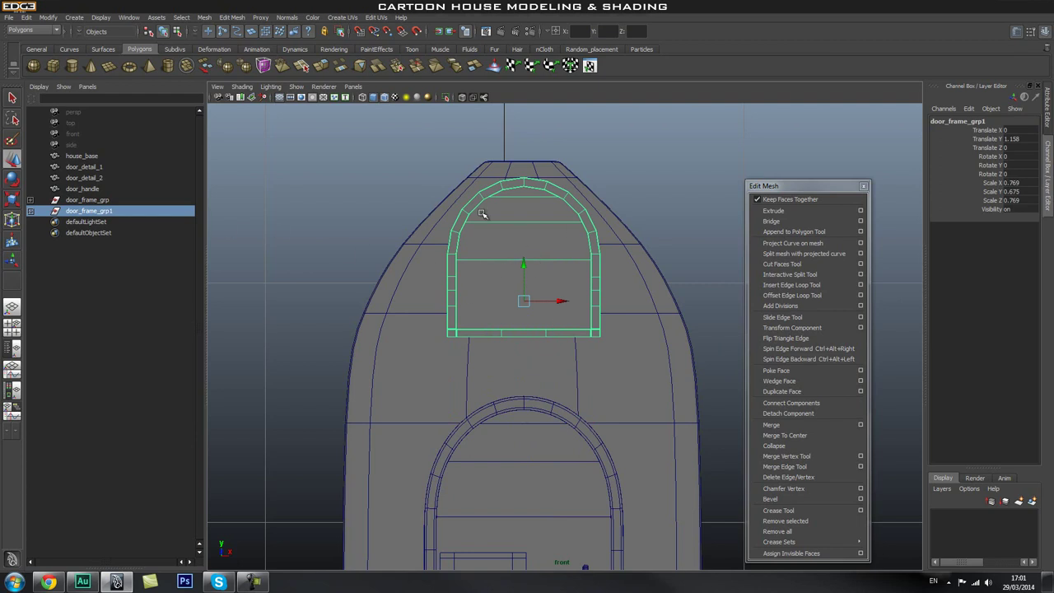
{"action": "key", "text": "r"}
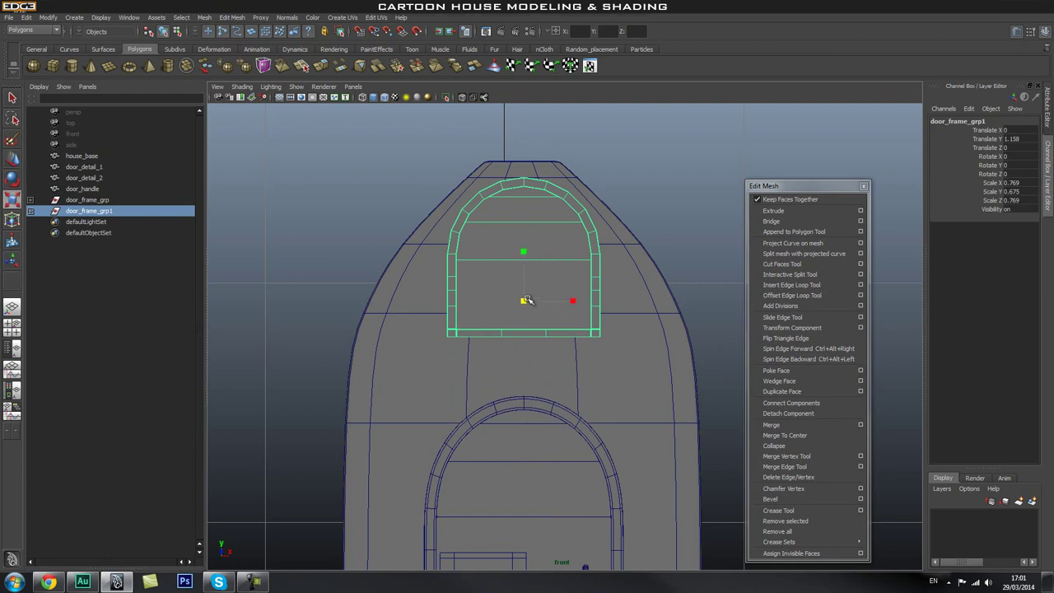
{"action": "left_click_drag", "start_coordinate": [572, 301], "coordinate": [569, 302]}
{"action": "left_click_drag", "start_coordinate": [523, 250], "coordinate": [524, 228]}
{"action": "key", "text": "w"}
In the perspective view, push door_frame_grp1 back to about -0.017 in Translate Z and clear the selection.
{"action": "key", "text": "space"}
{"action": "left_click_drag", "start_coordinate": [586, 313], "coordinate": [658, 311], "text": "alt"}
{"action": "right_click_drag", "start_coordinate": [531, 306], "coordinate": [576, 308], "text": "alt"}
{"action": "middle_click_drag", "start_coordinate": [576, 308], "coordinate": [592, 378], "text": "alt"}
{"action": "right_click_drag", "start_coordinate": [468, 340], "coordinate": [564, 348], "text": "alt"}
{"action": "middle_click_drag", "start_coordinate": [565, 348], "coordinate": [568, 351], "text": "alt"}
{"action": "left_click_drag", "start_coordinate": [531, 329], "coordinate": [522, 328]}
{"action": "left_click", "coordinate": [673, 257]}
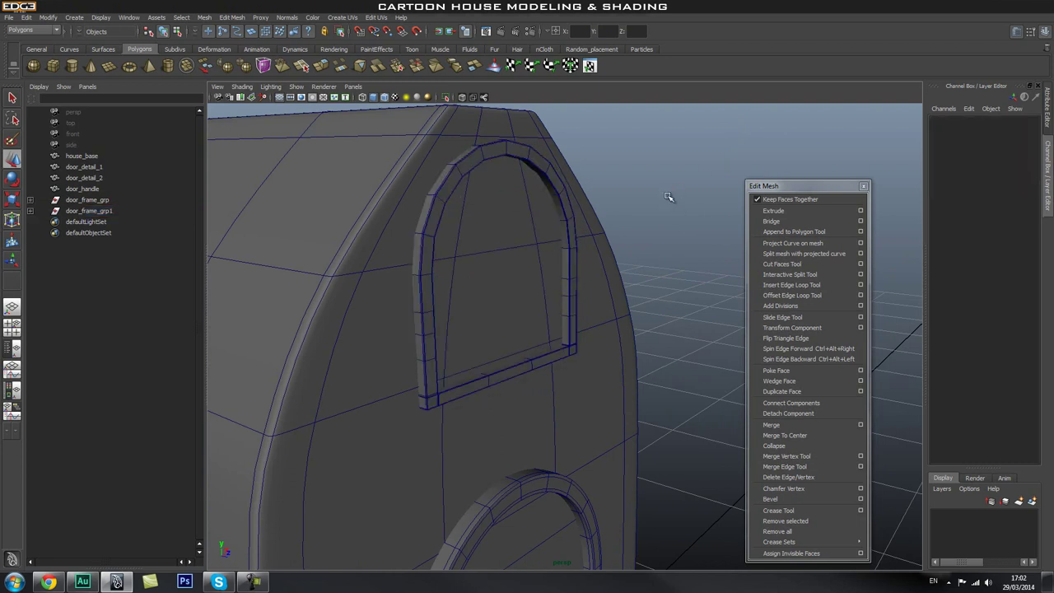
Expand door_frame_grp1, move its door_backplane slightly forward out of the house wall, and clear the selection.
{"action": "left_click", "coordinate": [490, 241]}
{"action": "left_click", "coordinate": [655, 157]}
{"action": "left_click", "coordinate": [88, 210]}
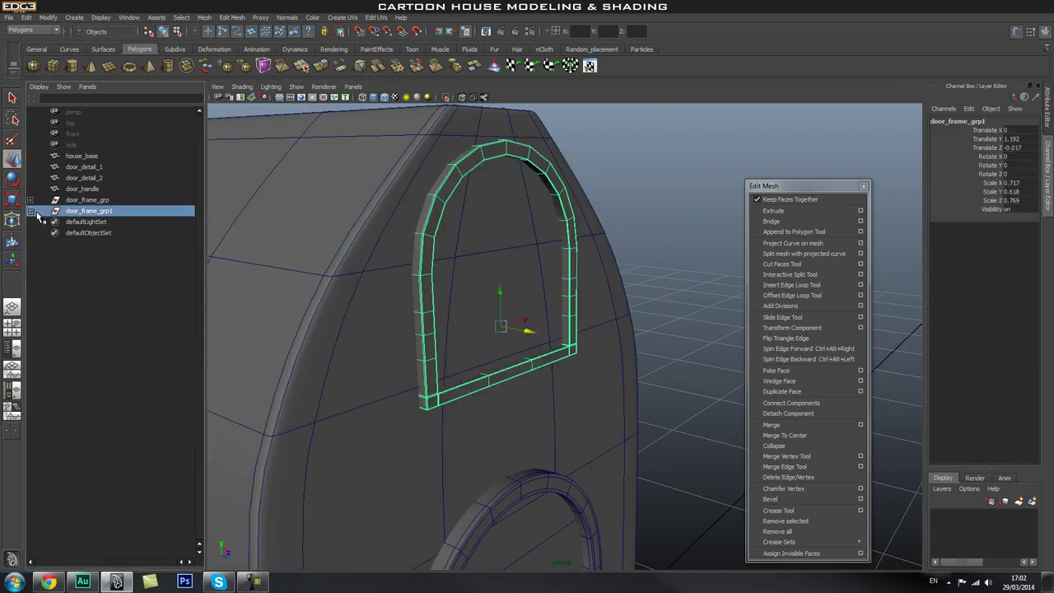
{"action": "left_click", "coordinate": [31, 211]}
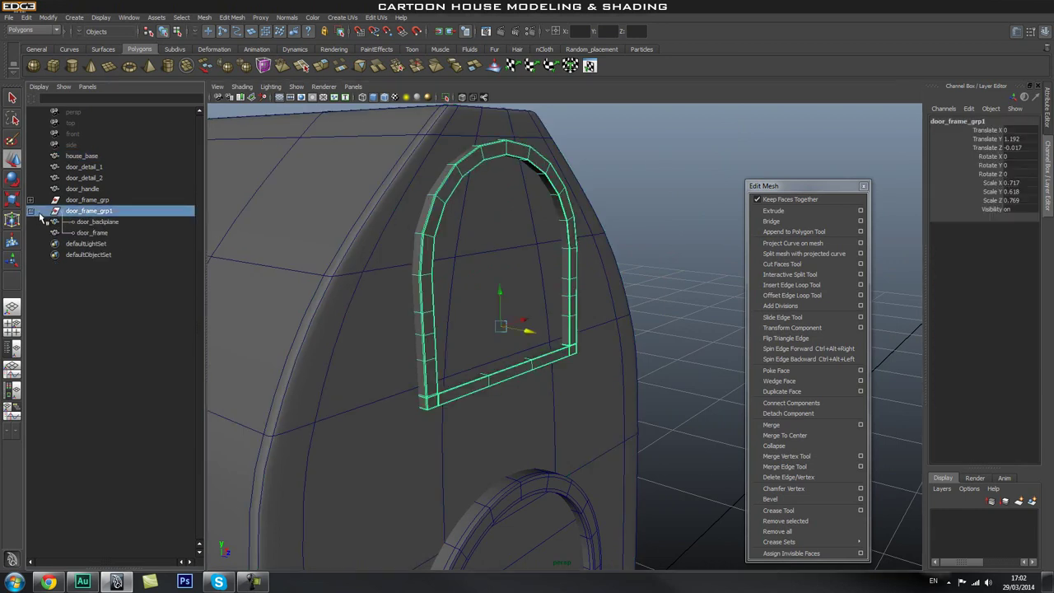
{"action": "left_click", "coordinate": [89, 233]}
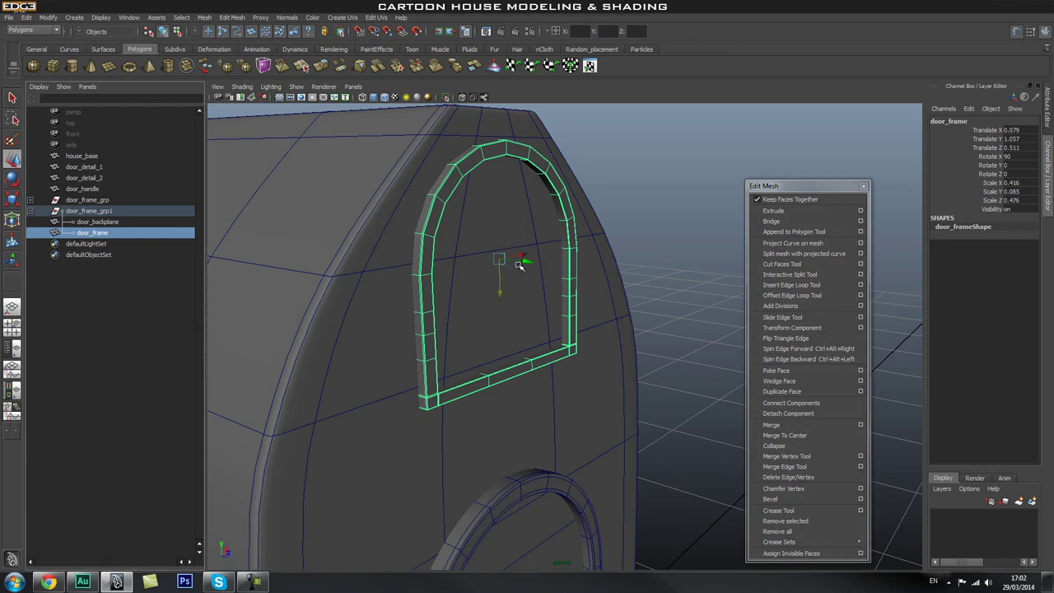
{"action": "left_click", "coordinate": [123, 224]}
{"action": "left_click", "coordinate": [112, 235]}
{"action": "left_click", "coordinate": [97, 223]}
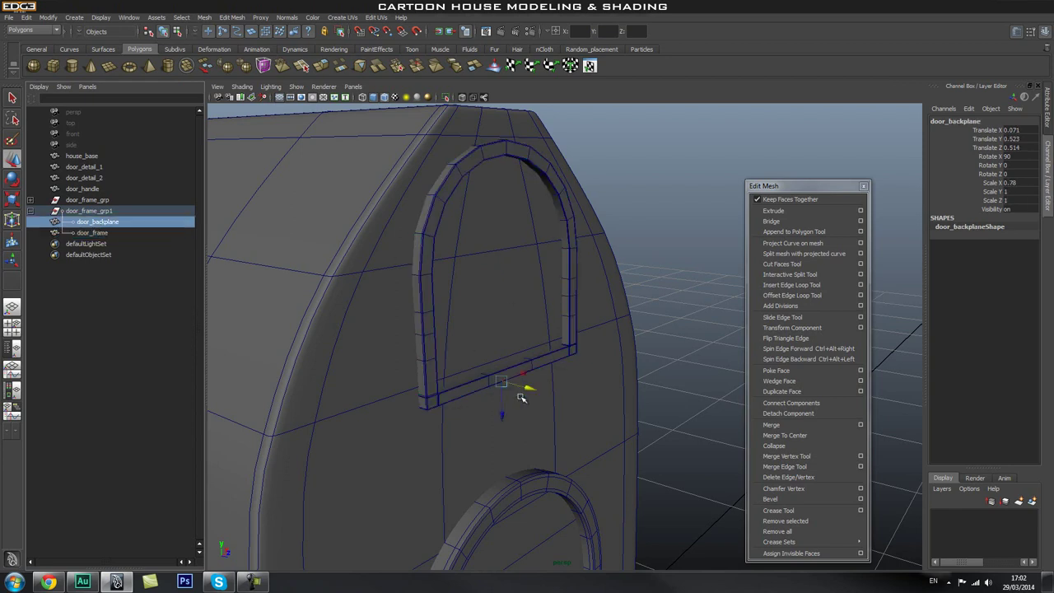
{"action": "left_click_drag", "start_coordinate": [530, 388], "coordinate": [534, 392]}
{"action": "left_click", "coordinate": [663, 231]}
Show the upper door_frame with smooth mesh preview and clear the selection.
{"action": "left_click_drag", "start_coordinate": [664, 230], "coordinate": [635, 289], "text": "alt"}
{"action": "scroll", "coordinate": [611, 336], "scroll_direction": "down", "scroll_amount": 3}
{"action": "middle_click_drag", "start_coordinate": [593, 263], "coordinate": [578, 194], "text": "alt"}
{"action": "scroll", "coordinate": [548, 247], "scroll_direction": "up", "scroll_amount": 5}
{"action": "middle_click_drag", "start_coordinate": [547, 247], "coordinate": [598, 362], "text": "alt"}
{"action": "right_click_drag", "start_coordinate": [419, 308], "coordinate": [595, 304], "text": "alt"}
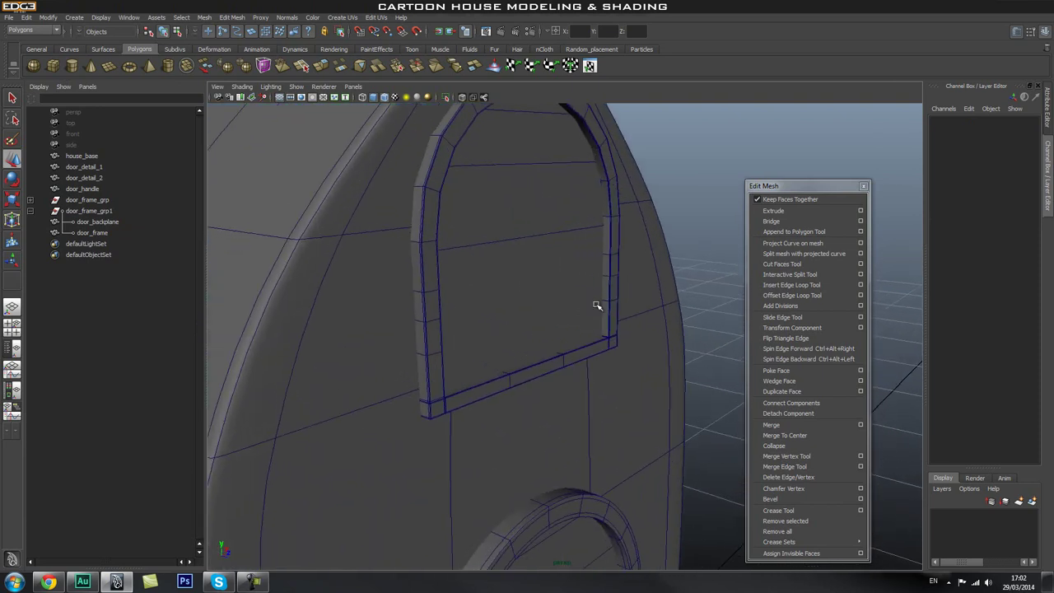
{"action": "middle_click_drag", "start_coordinate": [573, 257], "coordinate": [582, 306], "text": "alt"}
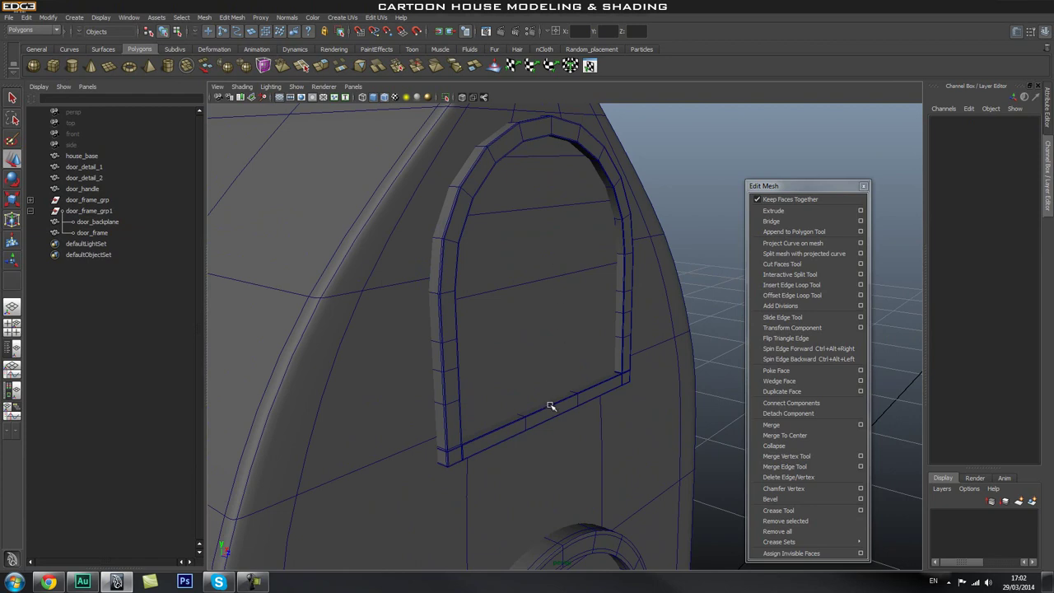
{"action": "left_click", "coordinate": [490, 163]}
{"action": "left_click", "coordinate": [695, 149]}
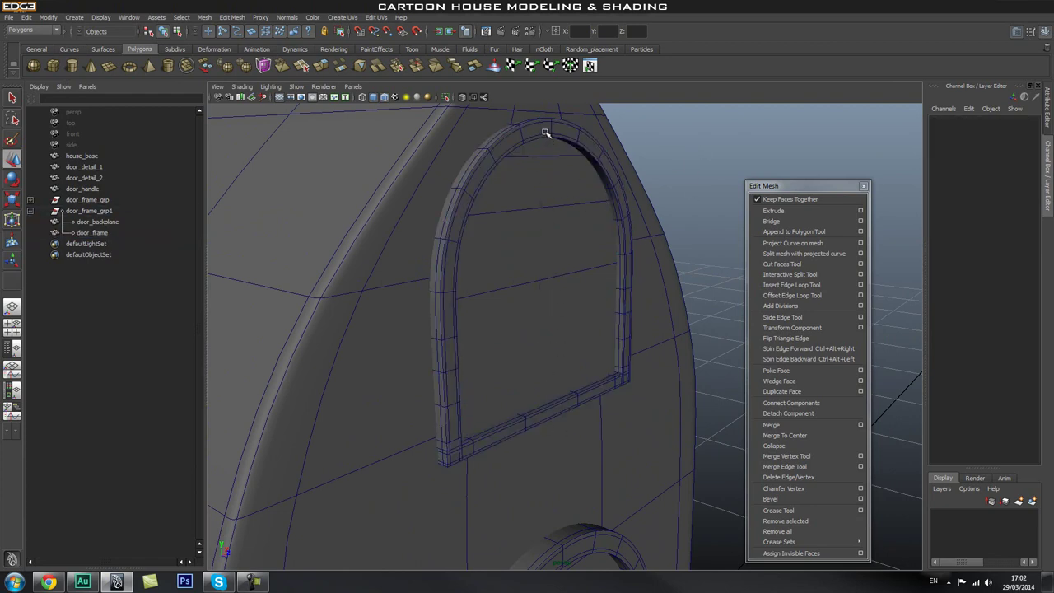
{"action": "right_click_drag", "start_coordinate": [624, 354], "coordinate": [459, 351], "text": "alt"}
{"action": "middle_click_drag", "start_coordinate": [488, 246], "coordinate": [449, 177], "text": "alt"}
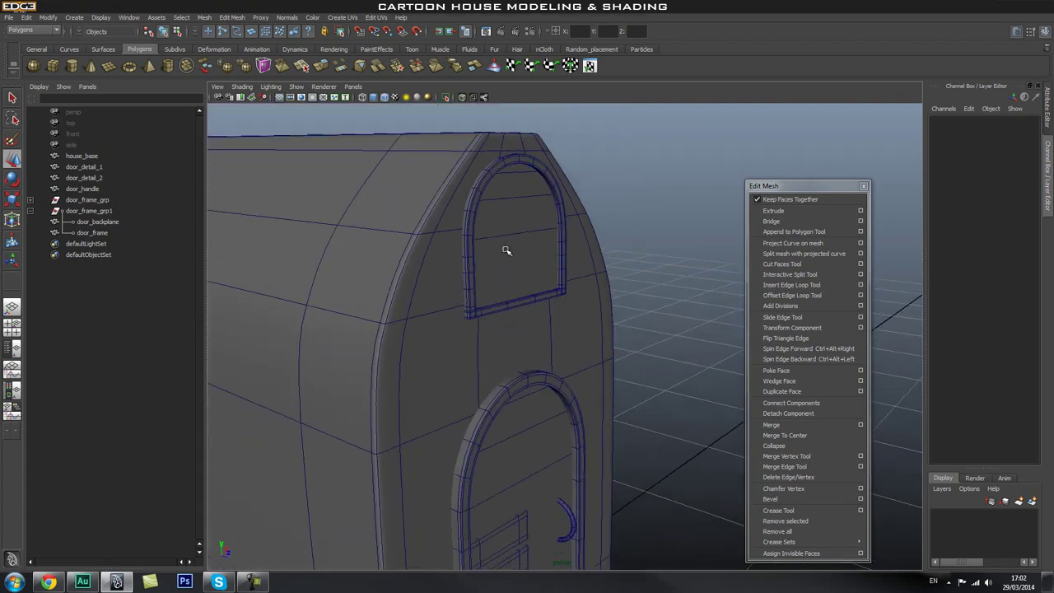
Create a polygon cube and move it out in front of the house.
{"action": "left_click_drag", "start_coordinate": [551, 308], "coordinate": [526, 321], "text": "alt"}
{"action": "right_click_drag", "start_coordinate": [543, 329], "coordinate": [387, 346], "text": "alt"}
{"action": "left_click_drag", "start_coordinate": [499, 363], "coordinate": [529, 388], "text": "alt"}
{"action": "middle_click_drag", "start_coordinate": [614, 440], "coordinate": [500, 263], "text": "alt"}
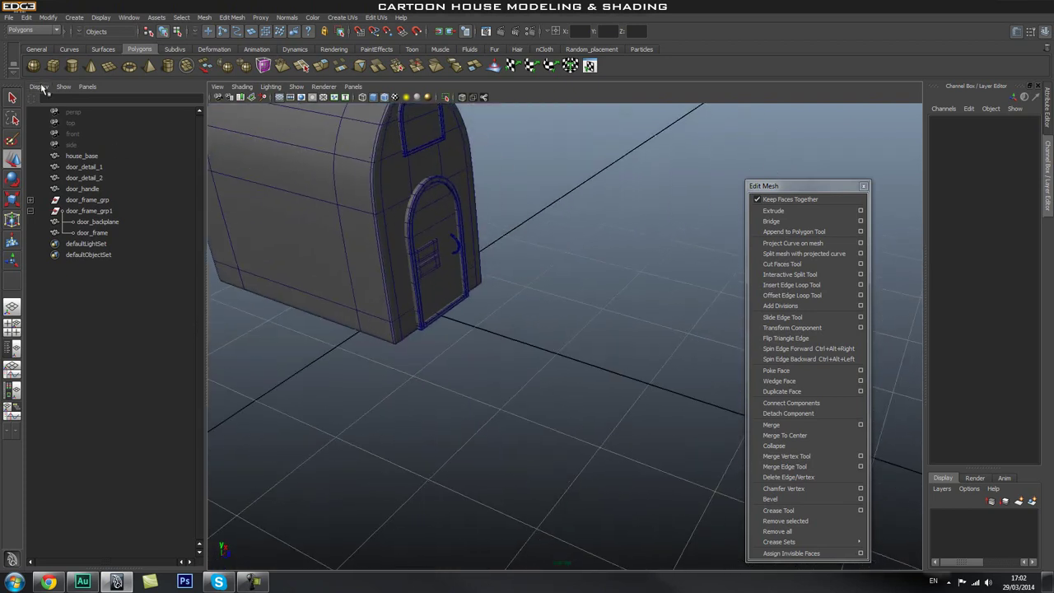
{"action": "left_click", "coordinate": [56, 67]}
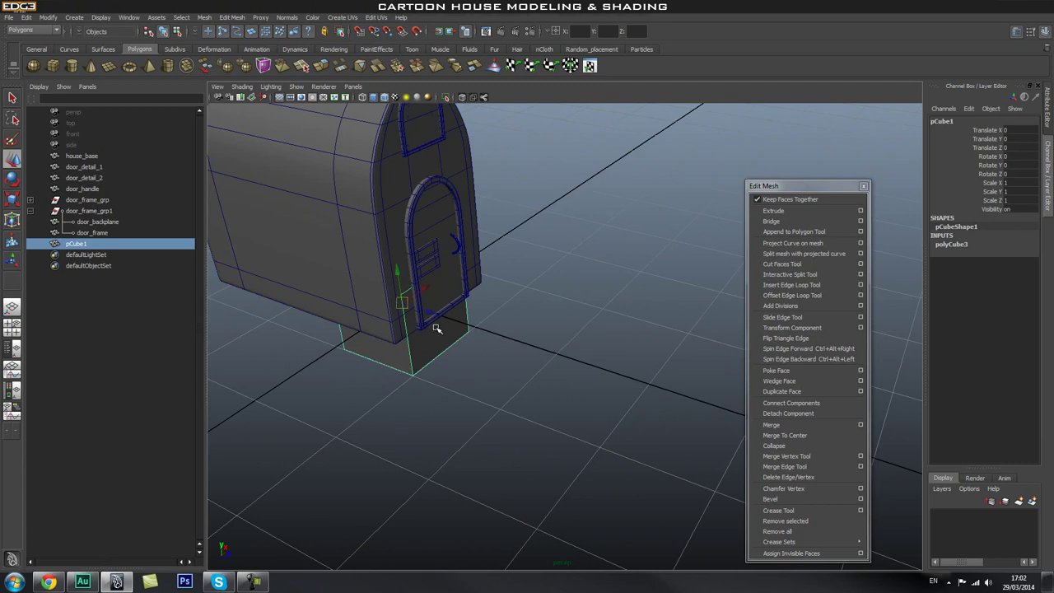
{"action": "left_click_drag", "start_coordinate": [425, 308], "coordinate": [528, 392]}
Scale the cube into a thin upright bar of about 0.08 in X and Z and 0.41 in Y, raised above the ground.
{"action": "key", "text": "r"}
{"action": "left_click_drag", "start_coordinate": [610, 329], "coordinate": [623, 123]}
{"action": "key", "text": "w"}
{"action": "left_click_drag", "start_coordinate": [612, 340], "coordinate": [602, 277]}
{"action": "right_click_drag", "start_coordinate": [460, 345], "coordinate": [615, 324], "text": "alt"}
{"action": "left_click_drag", "start_coordinate": [499, 372], "coordinate": [571, 272], "text": "alt"}
{"action": "middle_click_drag", "start_coordinate": [572, 272], "coordinate": [501, 323], "text": "alt"}
{"action": "right_click_drag", "start_coordinate": [463, 327], "coordinate": [486, 330], "text": "alt"}
In the front view, move the bar up to the middle of the upper opening, about 0.077 in X and 2.199 in Y.
{"action": "key", "text": "space"}
{"action": "left_click_drag", "start_coordinate": [486, 330], "coordinate": [485, 355]}
{"action": "right_click_drag", "start_coordinate": [529, 355], "coordinate": [480, 387], "text": "alt"}
{"action": "middle_click_drag", "start_coordinate": [446, 393], "coordinate": [444, 353], "text": "alt"}
{"action": "right_click_drag", "start_coordinate": [443, 353], "coordinate": [694, 426], "text": "alt"}
{"action": "left_click_drag", "start_coordinate": [503, 416], "coordinate": [526, 146]}
{"action": "middle_click_drag", "start_coordinate": [565, 385], "coordinate": [569, 400], "text": "alt"}
{"action": "middle_click_drag", "start_coordinate": [531, 224], "coordinate": [532, 278], "text": "alt"}
{"action": "middle_click_drag", "start_coordinate": [423, 257], "coordinate": [426, 273], "text": "alt"}
{"action": "left_click_drag", "start_coordinate": [526, 216], "coordinate": [527, 164]}
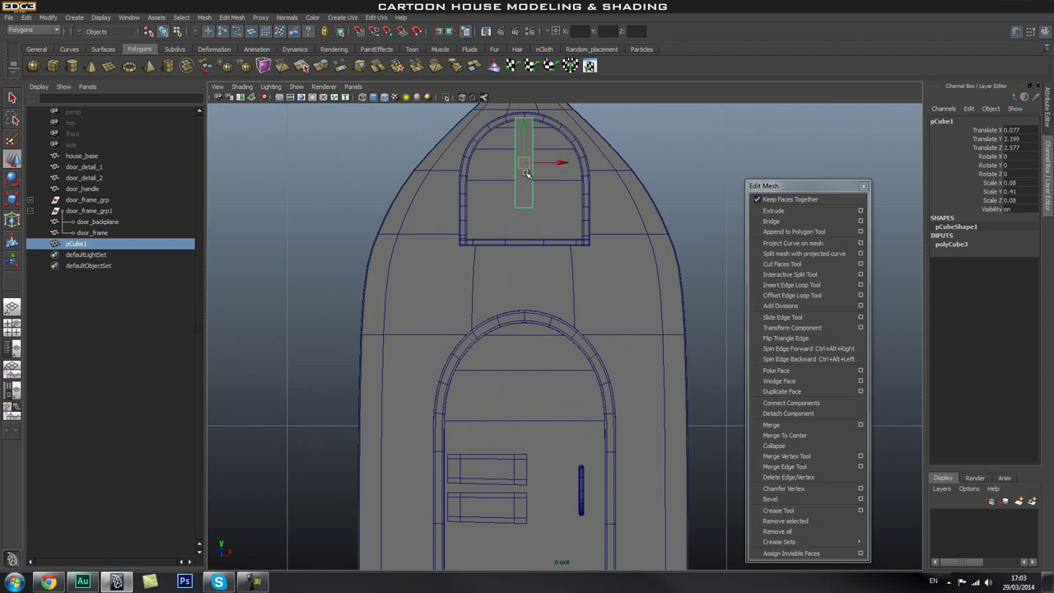
Stretch the bar to span the opening's full height by lowering its bottom vertices and raising its top vertices.
{"action": "right_click_drag", "start_coordinate": [532, 170], "coordinate": [470, 170]}
{"action": "left_click_drag", "start_coordinate": [499, 192], "coordinate": [623, 242]}
{"action": "middle_click_drag", "start_coordinate": [525, 170], "coordinate": [528, 204]}
{"action": "left_click_drag", "start_coordinate": [507, 108], "coordinate": [568, 131]}
{"action": "middle_click_drag", "start_coordinate": [583, 135], "coordinate": [585, 141], "text": "alt"}
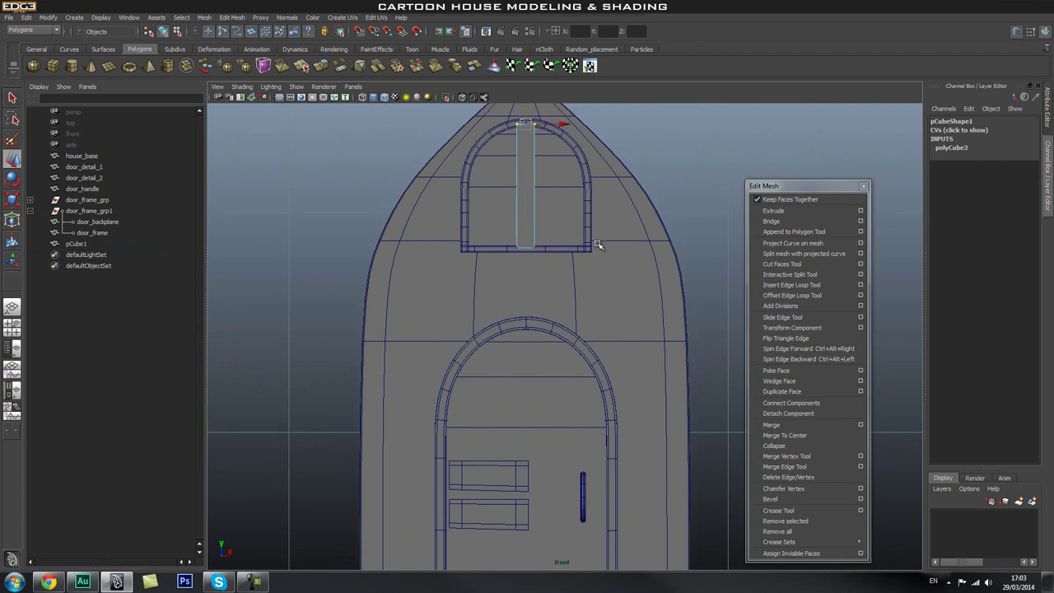
{"action": "left_click_drag", "start_coordinate": [527, 110], "coordinate": [527, 104]}
{"action": "middle_click_drag", "start_coordinate": [527, 104], "coordinate": [528, 108]}
Switch to the perspective view, frame the bar, and return from vertex mode to selecting it as an object.
{"action": "key", "text": "space"}
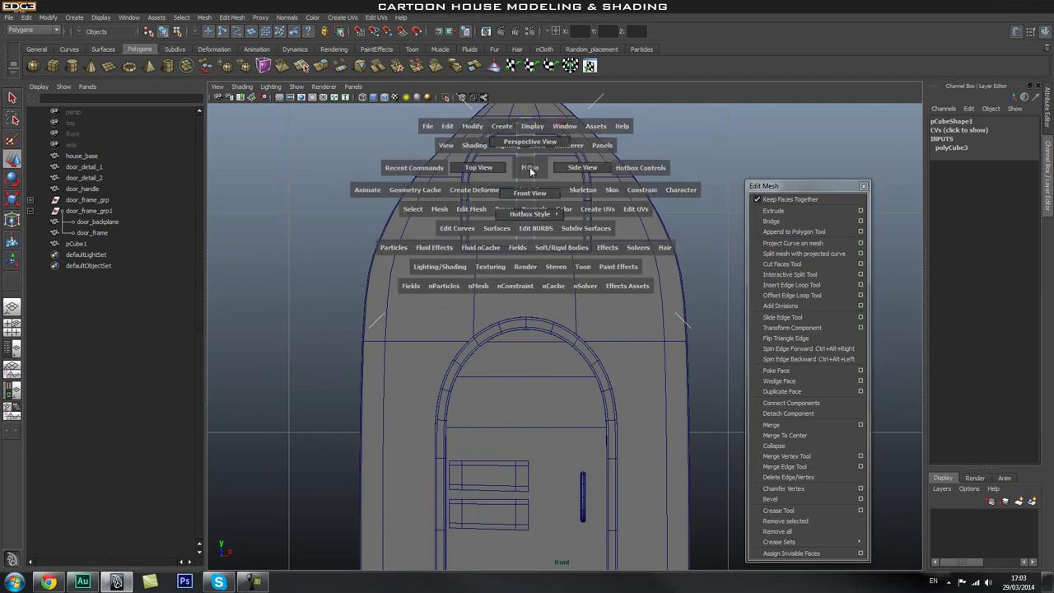
{"action": "left_click_drag", "start_coordinate": [530, 153], "coordinate": [529, 141]}
{"action": "left_click_drag", "start_coordinate": [520, 231], "coordinate": [452, 231], "text": "alt"}
{"action": "scroll", "coordinate": [461, 229], "scroll_direction": "down", "scroll_amount": 3}
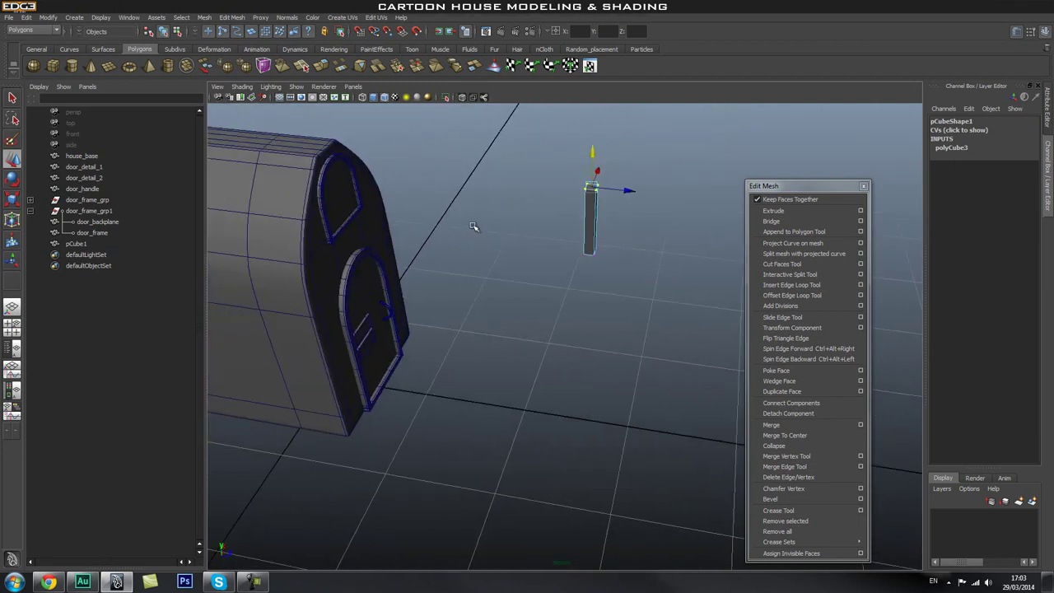
{"action": "key", "text": "f"}
{"action": "right_click_drag", "start_coordinate": [649, 247], "coordinate": [440, 277], "text": "alt"}
{"action": "left_click_drag", "start_coordinate": [440, 278], "coordinate": [571, 285], "text": "alt"}
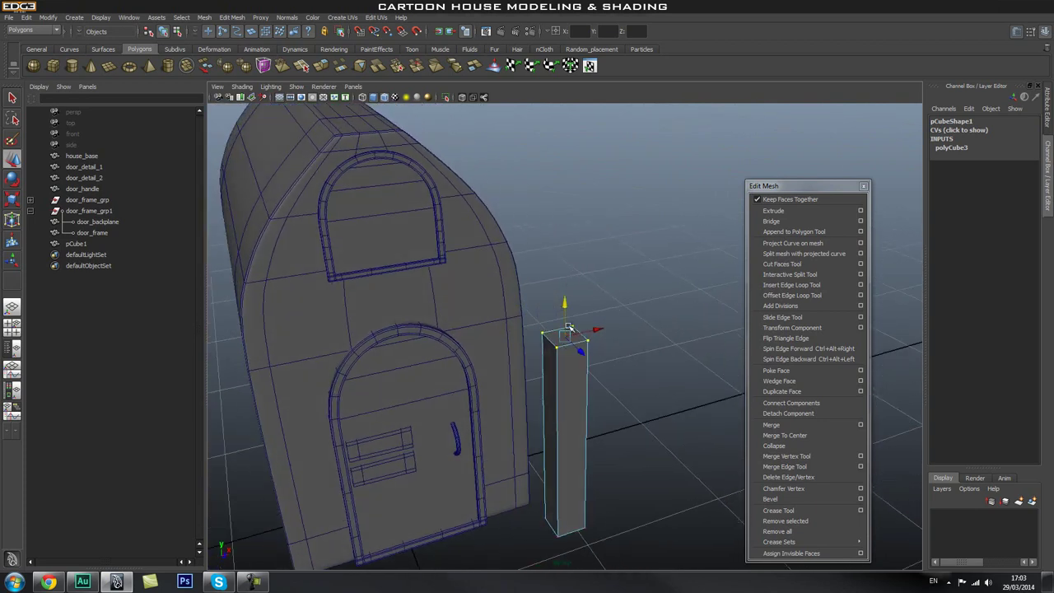
{"action": "key", "text": "q"}
{"action": "right_click", "coordinate": [559, 387]}
{"action": "right_click_drag", "start_coordinate": [559, 388], "coordinate": [607, 375]}
{"action": "left_click", "coordinate": [572, 397]}
Move the bar back into the upper frame at about 0.483 in Translate Z.
{"action": "key", "text": "w"}
{"action": "left_click_drag", "start_coordinate": [578, 430], "coordinate": [347, 225]}
{"action": "key", "text": "f"}
{"action": "left_click_drag", "start_coordinate": [617, 287], "coordinate": [582, 306], "text": "alt"}
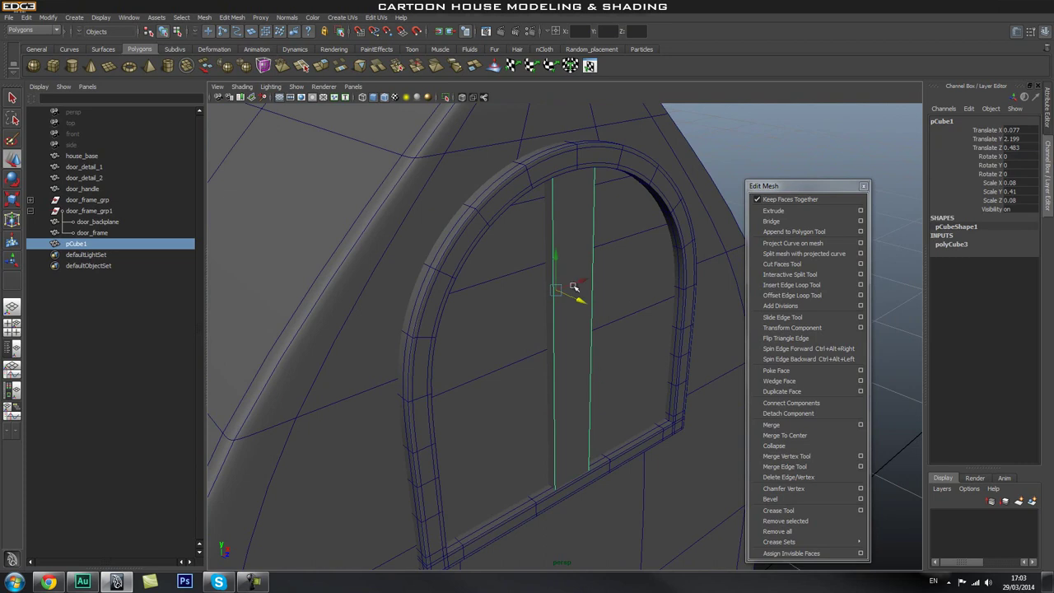
{"action": "left_click_drag", "start_coordinate": [634, 343], "coordinate": [559, 288], "text": "alt"}
Narrow the bar to about 0.05 in Scale X using the front view, and return to the perspective view.
{"action": "key", "text": "space"}
{"action": "left_click", "coordinate": [588, 341]}
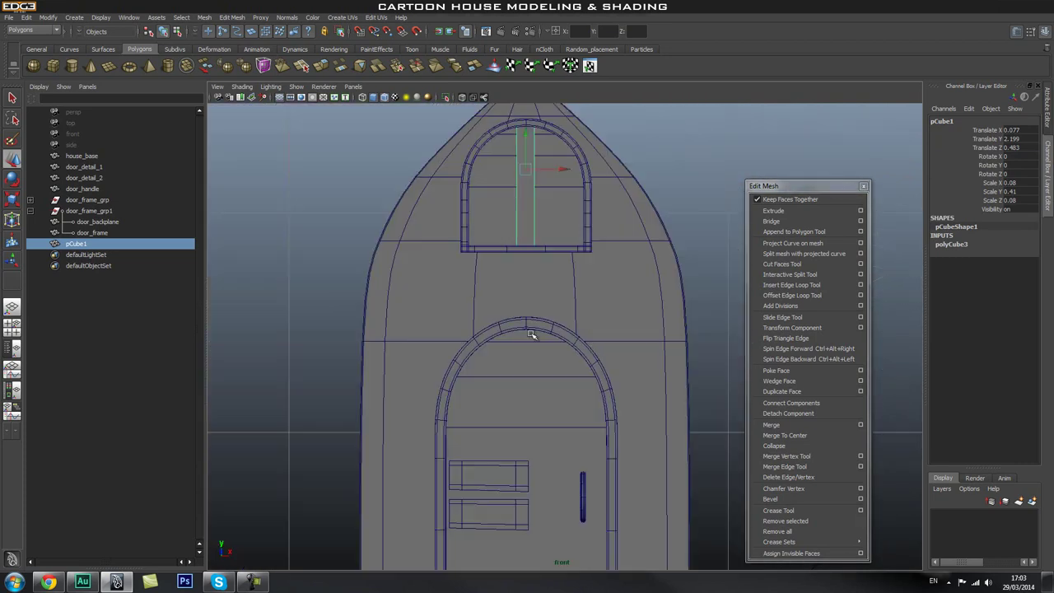
{"action": "left_click_drag", "start_coordinate": [574, 167], "coordinate": [557, 145]}
{"action": "key", "text": "space"}
{"action": "mouse_move", "coordinate": [564, 266]}
{"action": "left_mouse_down", "text": "alt"}
{"action": "mouse_move", "coordinate": [581, 271]}
{"action": "mouse_move", "coordinate": [565, 274]}
{"action": "left_mouse_up", "text": "alt"}
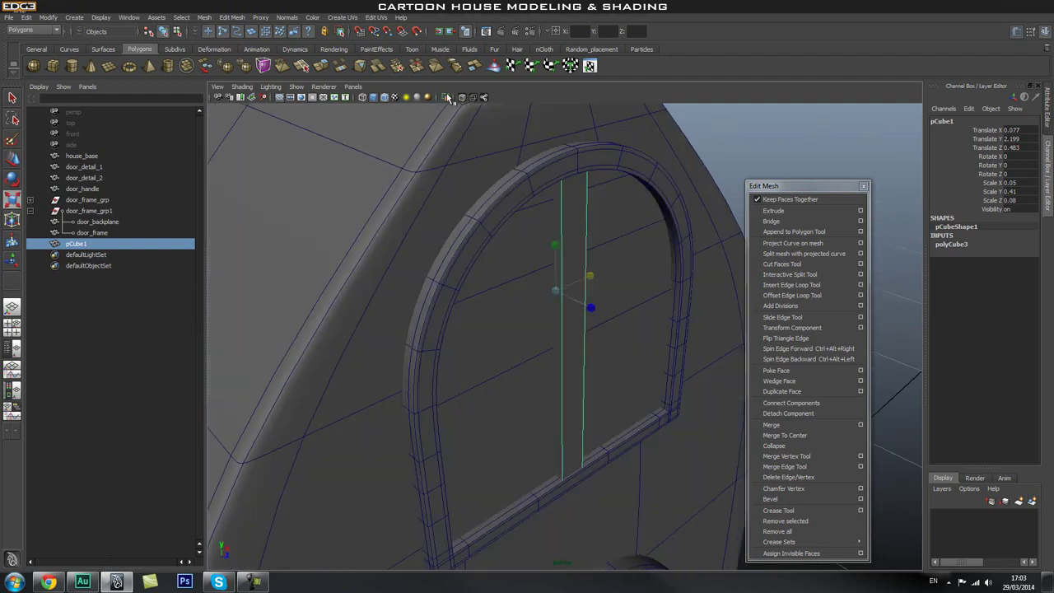
Isolate the bar in the viewport and frame its lower end closely.
{"action": "left_click", "coordinate": [444, 98]}
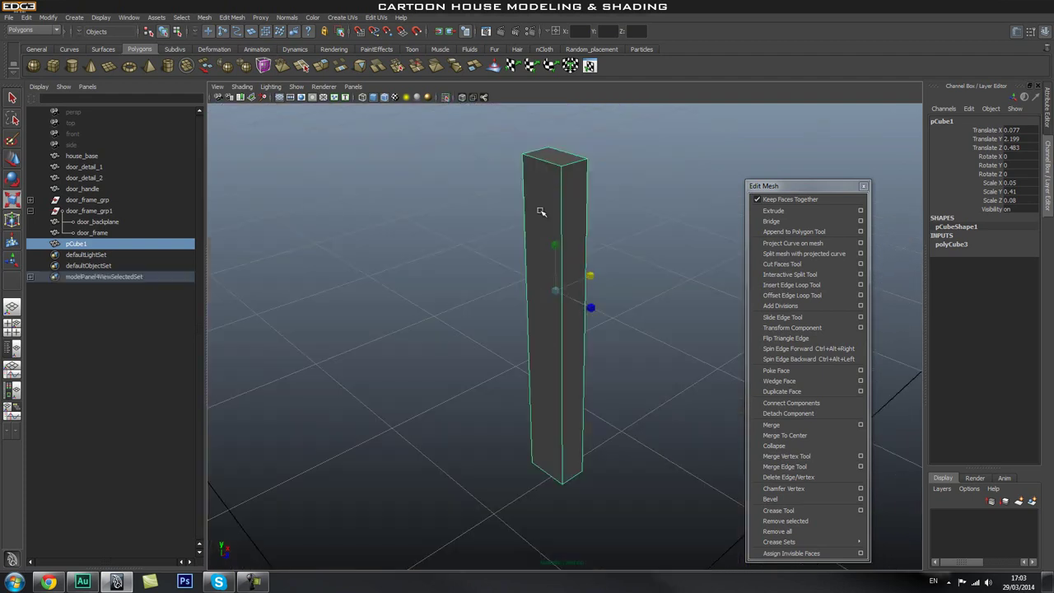
{"action": "scroll", "coordinate": [583, 237], "scroll_direction": "up", "scroll_amount": 3}
{"action": "middle_click_drag", "start_coordinate": [560, 366], "coordinate": [559, 373], "text": "alt"}
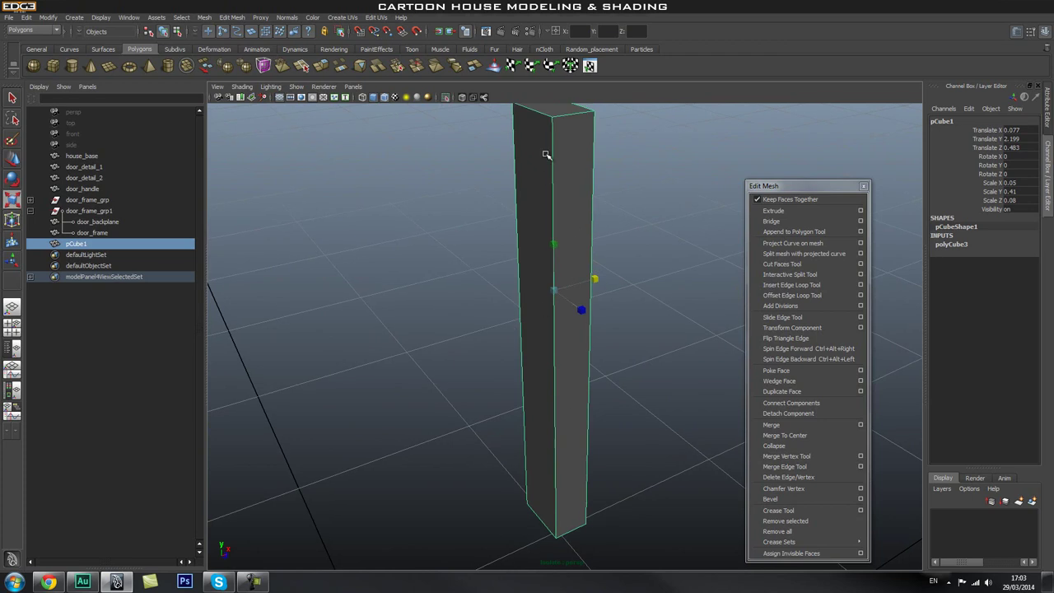
{"action": "middle_click_drag", "start_coordinate": [563, 325], "coordinate": [558, 303], "text": "alt"}
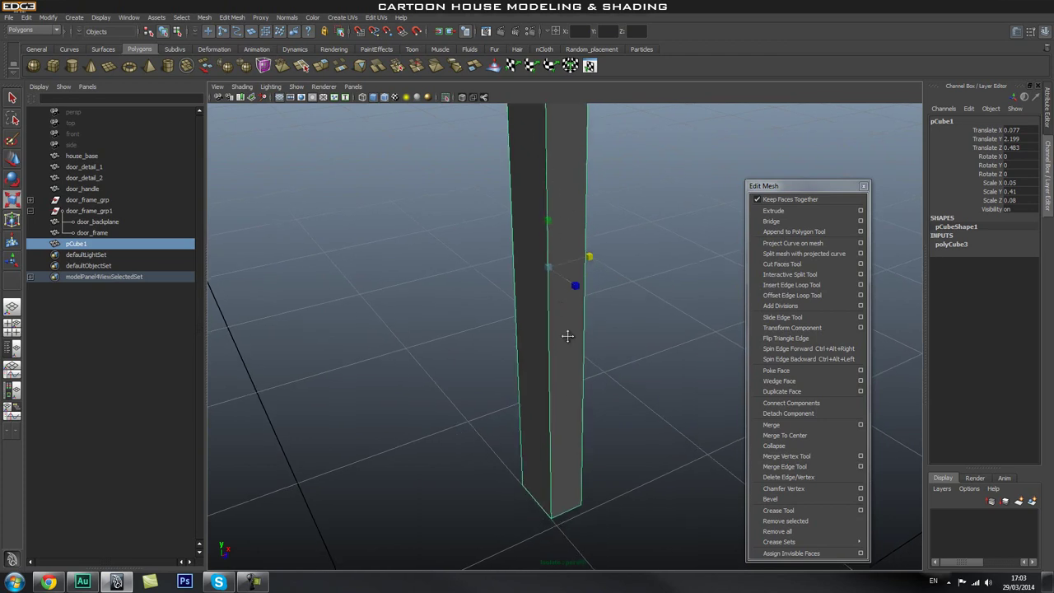
Insert horizontal edge loops around the window bar close to its bottom and top ends.
{"action": "left_click", "coordinate": [791, 295]}
{"action": "left_click_drag", "start_coordinate": [553, 497], "coordinate": [553, 515]}
{"action": "middle_click_drag", "start_coordinate": [541, 325], "coordinate": [539, 477], "text": "alt"}
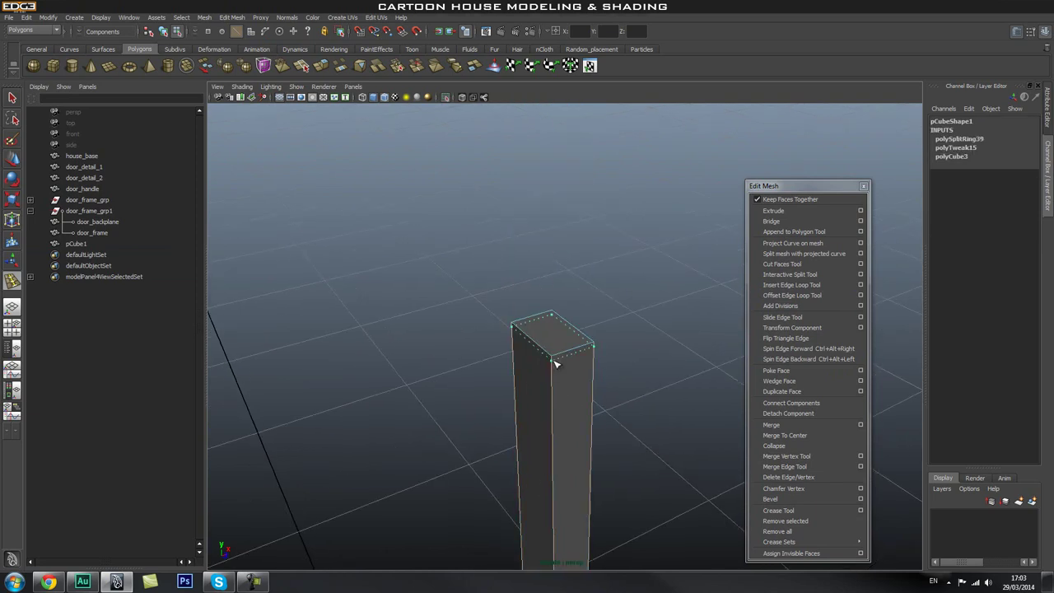
{"action": "left_click_drag", "start_coordinate": [556, 364], "coordinate": [556, 365]}
Insert lengthwise edge loops close to the bar's vertical corner edges on all its sides.
{"action": "right_click_drag", "start_coordinate": [538, 371], "coordinate": [597, 407], "text": "alt"}
{"action": "left_click_drag", "start_coordinate": [554, 372], "coordinate": [609, 358]}
{"action": "left_click_drag", "start_coordinate": [608, 358], "coordinate": [596, 381], "text": "alt"}
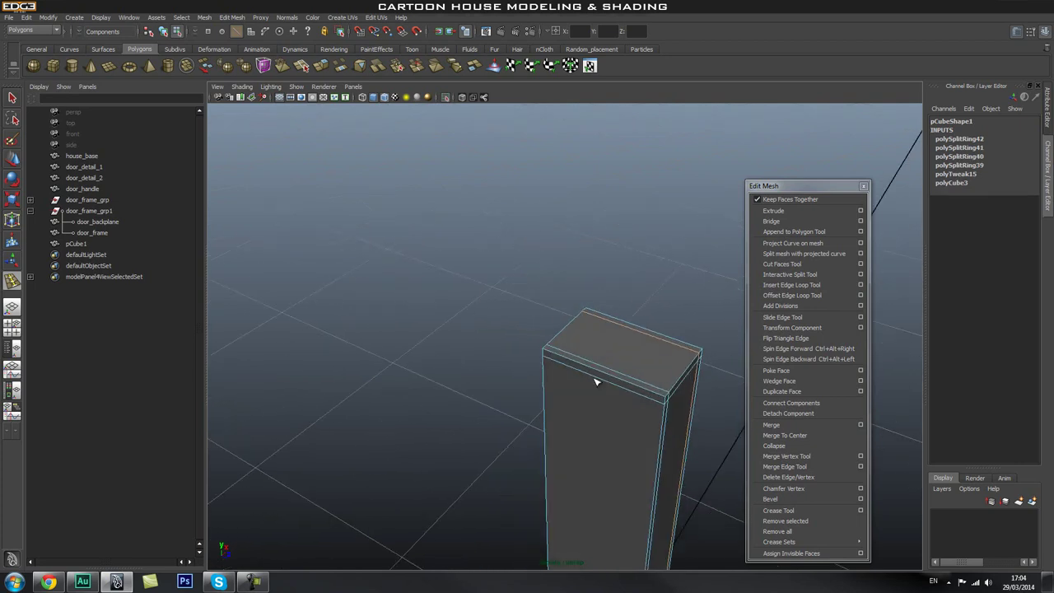
{"action": "left_click", "coordinate": [550, 367]}
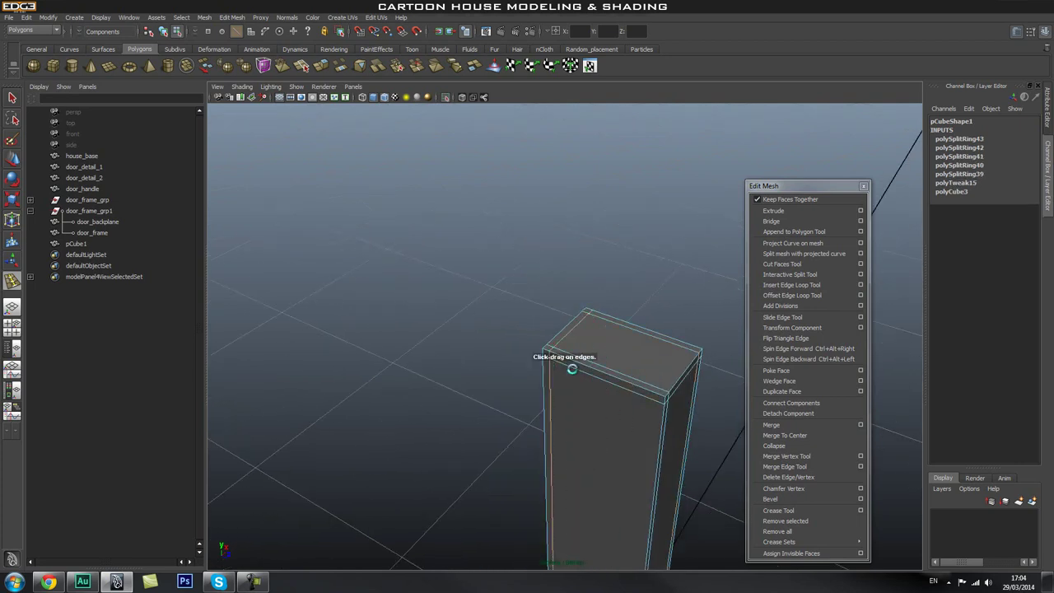
{"action": "left_click", "coordinate": [655, 399]}
{"action": "left_click_drag", "start_coordinate": [654, 399], "coordinate": [551, 302], "text": "alt"}
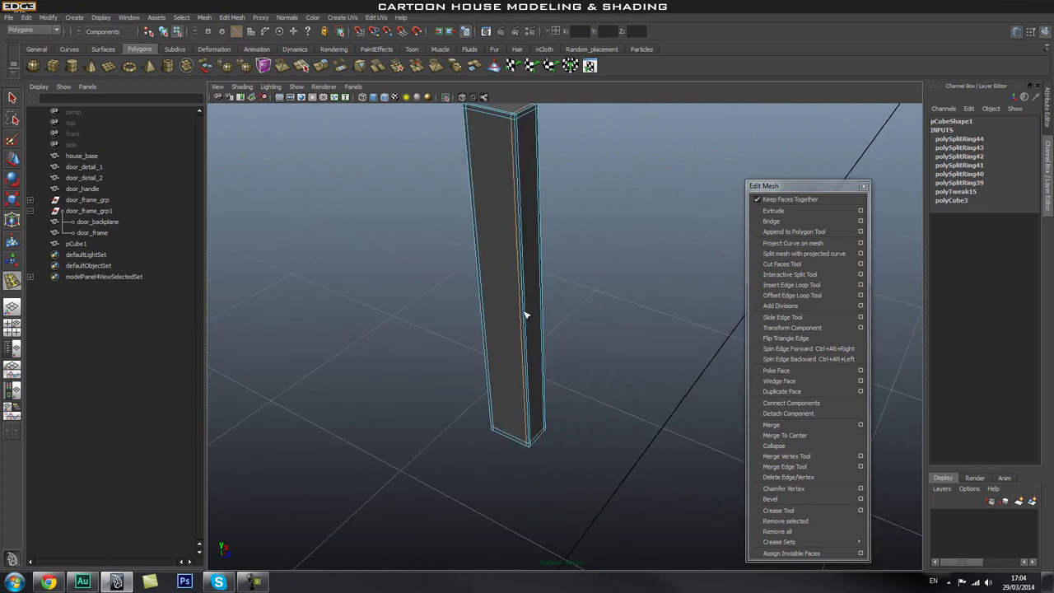
{"action": "left_click_drag", "start_coordinate": [526, 340], "coordinate": [529, 217], "text": "alt"}
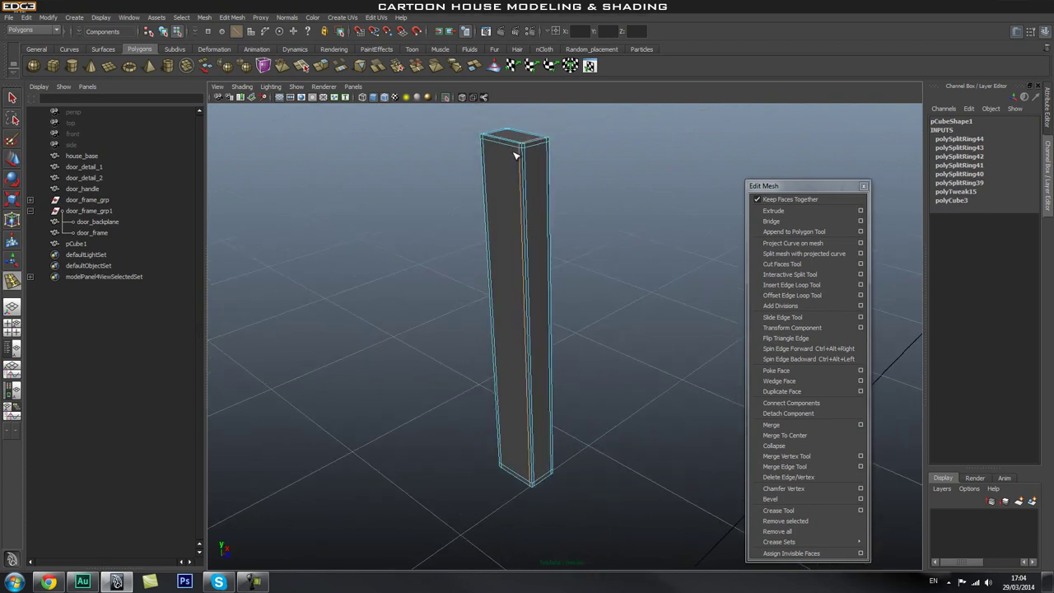
Return to object mode, preview the bar smoothed, and select it.
{"action": "key", "text": "q"}
{"action": "key", "text": "F8"}
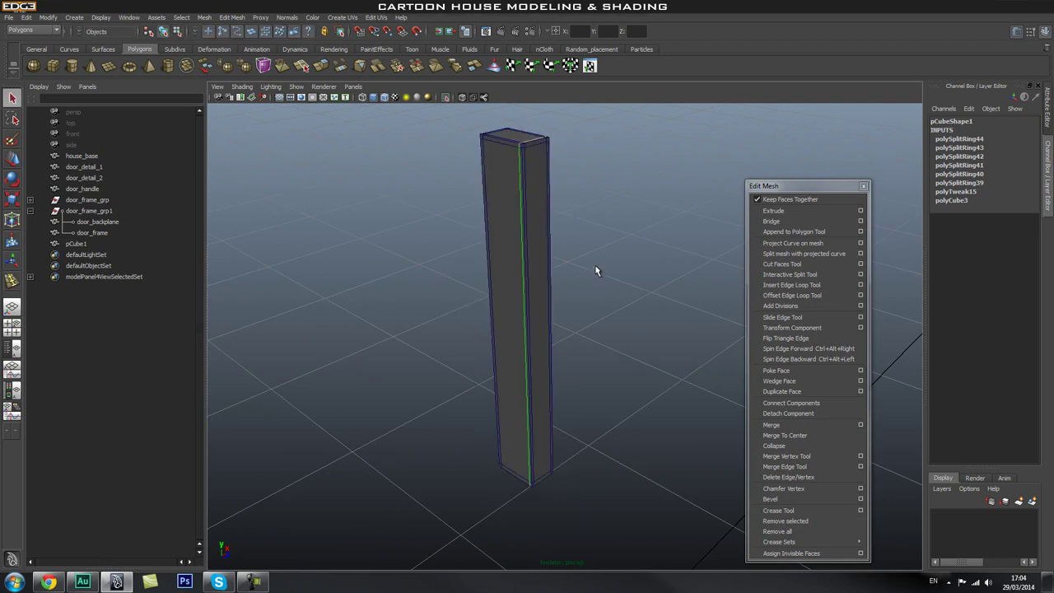
{"action": "left_click", "coordinate": [541, 285]}
{"action": "left_click", "coordinate": [618, 285]}
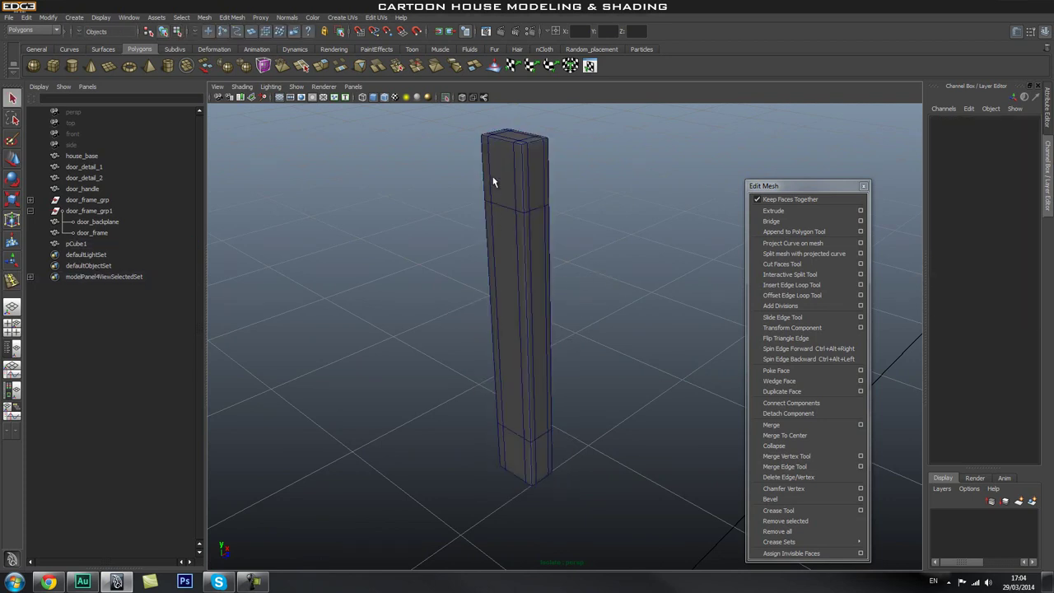
{"action": "left_click", "coordinate": [520, 212]}
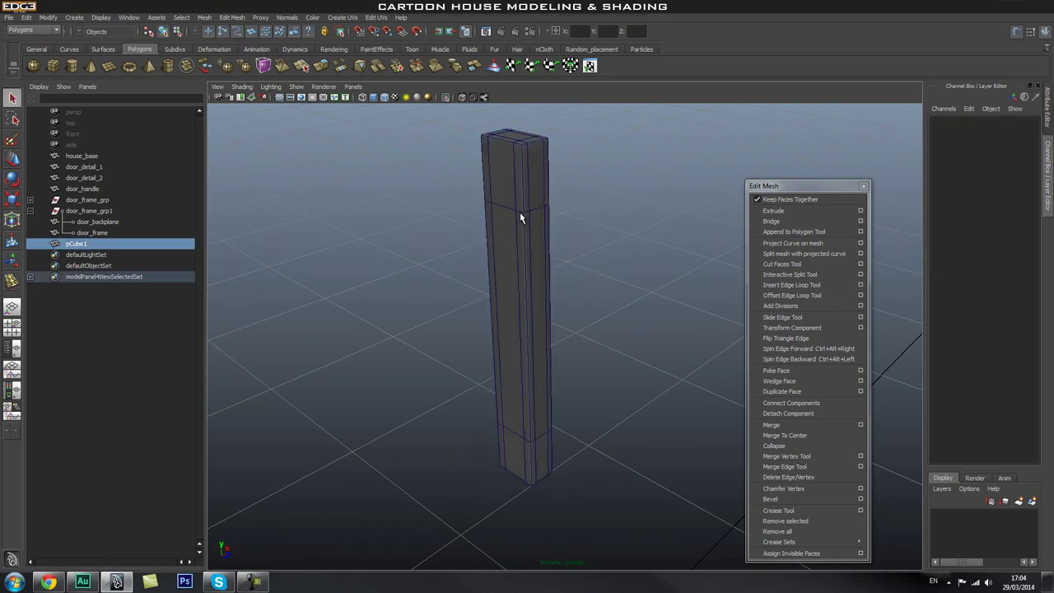
Insert two horizontal edge loops across the bar using Multiple edge loops, and scale them apart toward its ends.
{"action": "left_click", "coordinate": [860, 284]}
{"action": "left_click", "coordinate": [128, 176]}
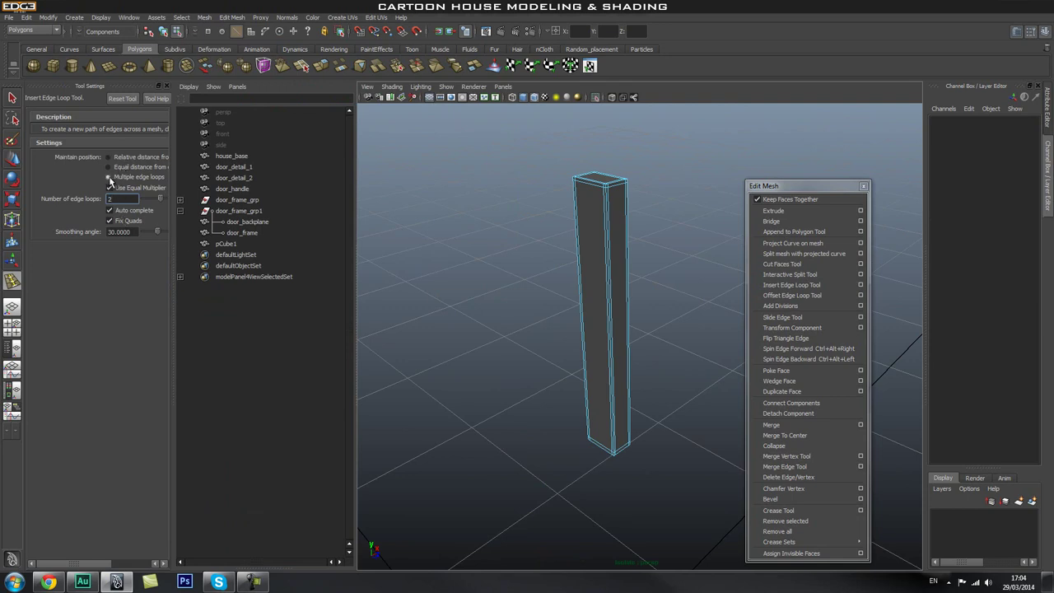
{"action": "left_click", "coordinate": [611, 275]}
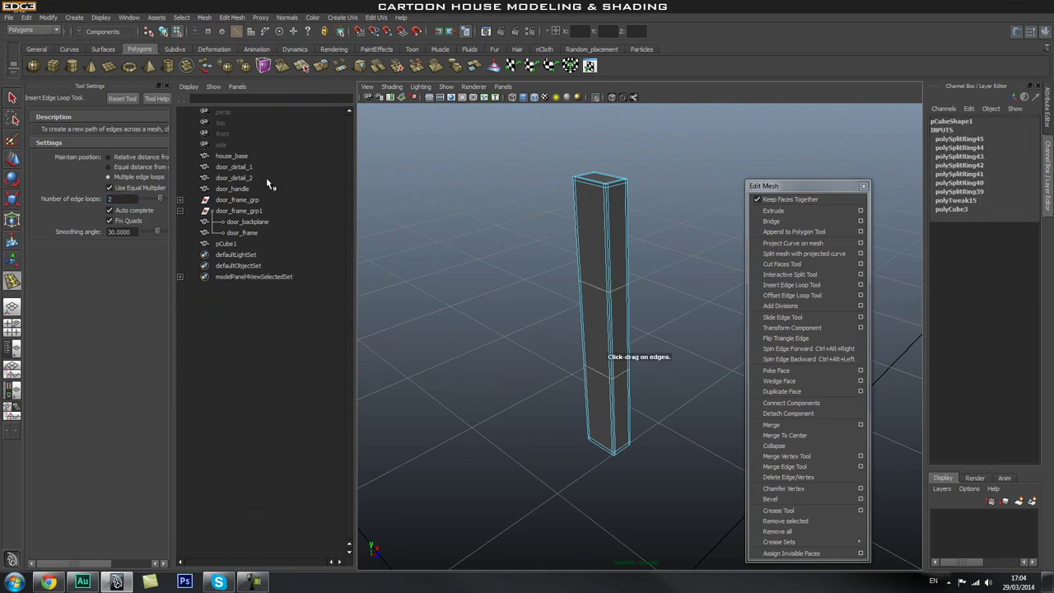
{"action": "key", "text": "r"}
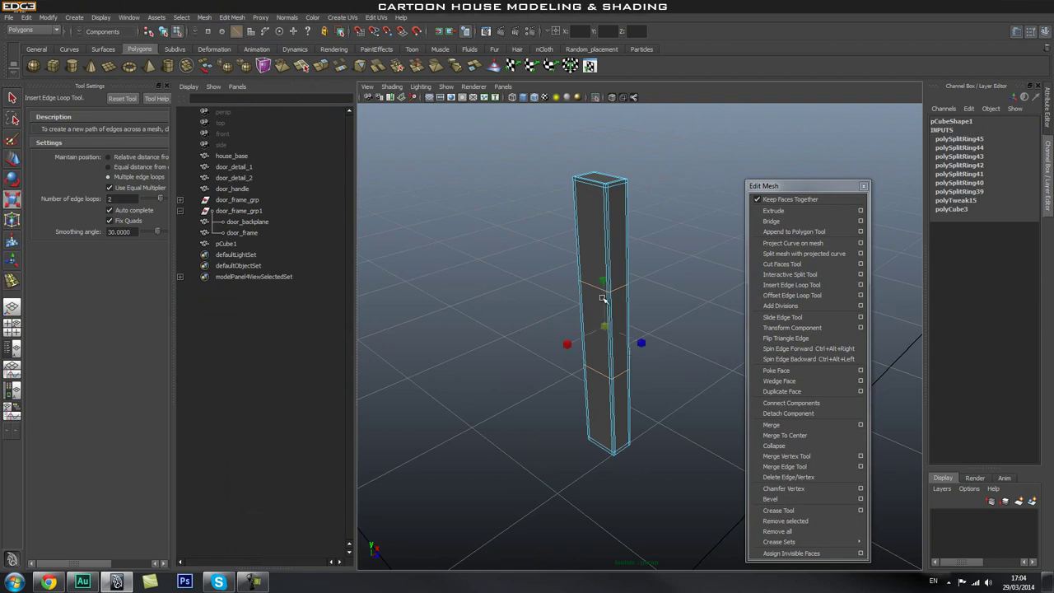
{"action": "left_click", "coordinate": [605, 237]}
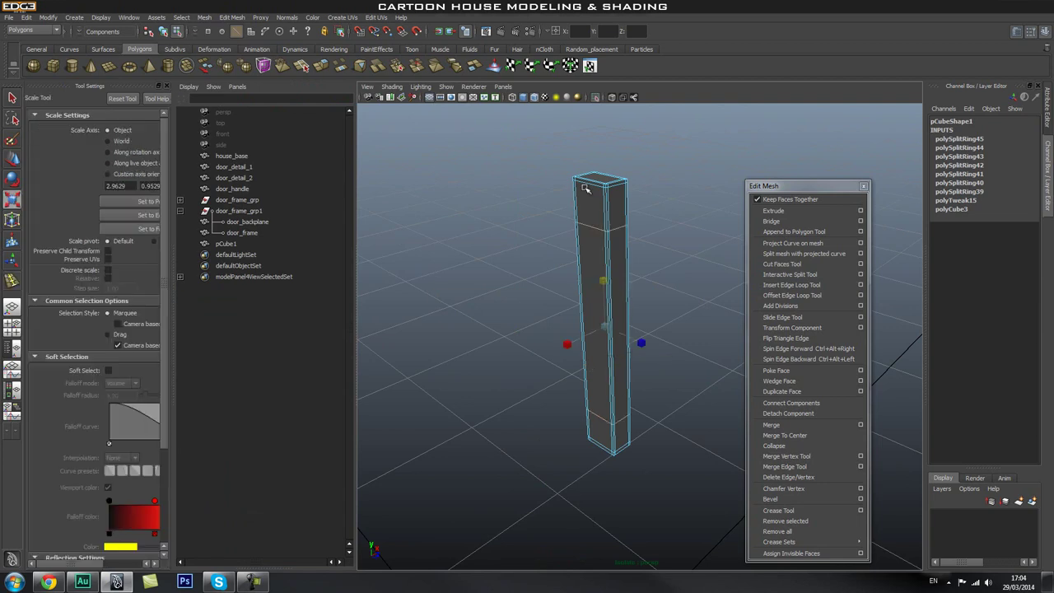
Close the tool settings, return the bar to object selection, and show it with smooth preview.
{"action": "left_click", "coordinate": [162, 86]}
{"action": "key", "text": "q"}
{"action": "right_click_drag", "start_coordinate": [529, 232], "coordinate": [568, 212]}
{"action": "key", "text": "3"}
{"action": "left_click", "coordinate": [611, 245]}
{"action": "left_click", "coordinate": [515, 264]}
{"action": "left_click_drag", "start_coordinate": [614, 263], "coordinate": [605, 262], "text": "alt"}
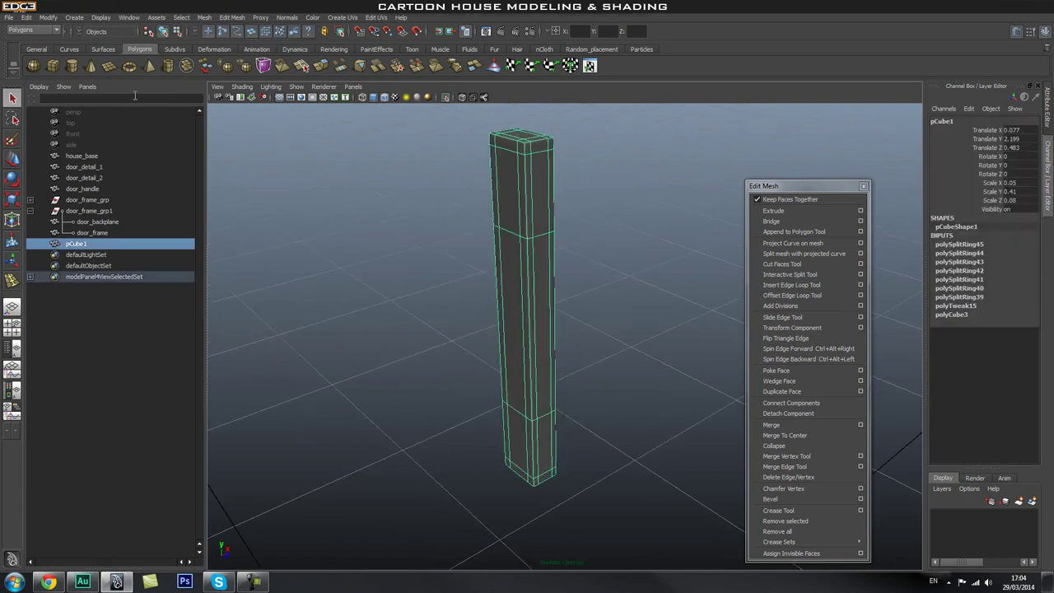
End the bar's isolation to show the whole house and frame the upper window.
{"action": "left_click", "coordinate": [446, 98]}
{"action": "scroll", "coordinate": [633, 215], "scroll_direction": "down", "scroll_amount": 5}
{"action": "left_click", "coordinate": [659, 170]}
{"action": "left_click_drag", "start_coordinate": [659, 170], "coordinate": [686, 244], "text": "alt"}
{"action": "scroll", "coordinate": [618, 263], "scroll_direction": "down", "scroll_amount": 2}
{"action": "left_click_drag", "start_coordinate": [543, 286], "coordinate": [610, 310], "text": "alt"}
{"action": "right_click_drag", "start_coordinate": [610, 310], "coordinate": [671, 306], "text": "alt"}
{"action": "middle_click_drag", "start_coordinate": [566, 285], "coordinate": [572, 320], "text": "alt"}
{"action": "right_click_drag", "start_coordinate": [502, 325], "coordinate": [559, 306], "text": "alt"}
{"action": "left_click_drag", "start_coordinate": [559, 305], "coordinate": [448, 304], "text": "alt"}
Parent the middle bar under door_frame_grp1 in the Outliner and expand the group.
{"action": "left_click", "coordinate": [34, 210]}
{"action": "left_click_drag", "start_coordinate": [581, 251], "coordinate": [538, 257], "text": "alt"}
{"action": "left_click", "coordinate": [121, 209]}
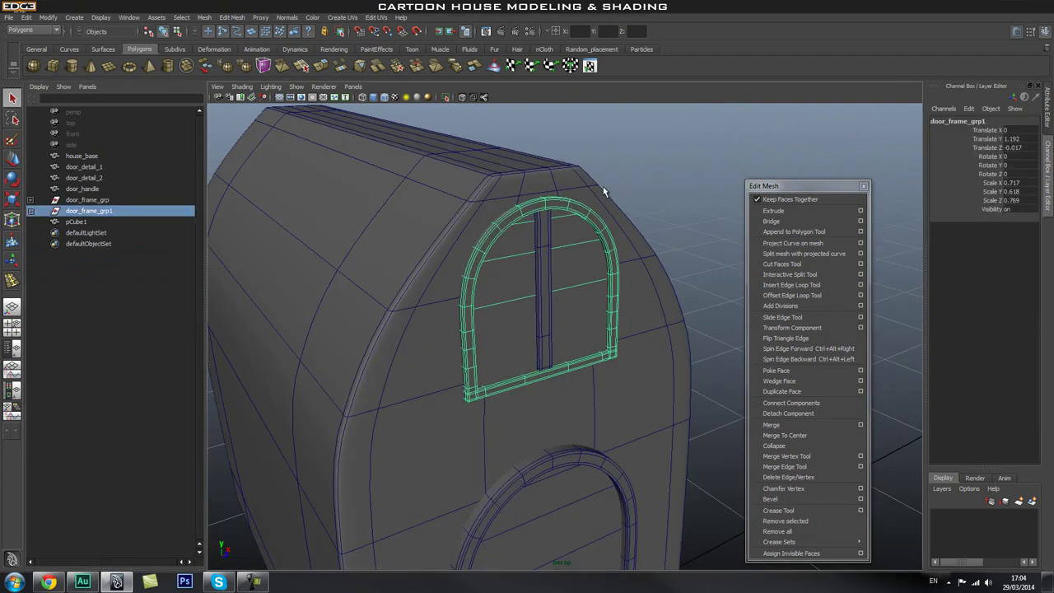
{"action": "left_click_drag", "start_coordinate": [488, 286], "coordinate": [541, 286], "text": "alt"}
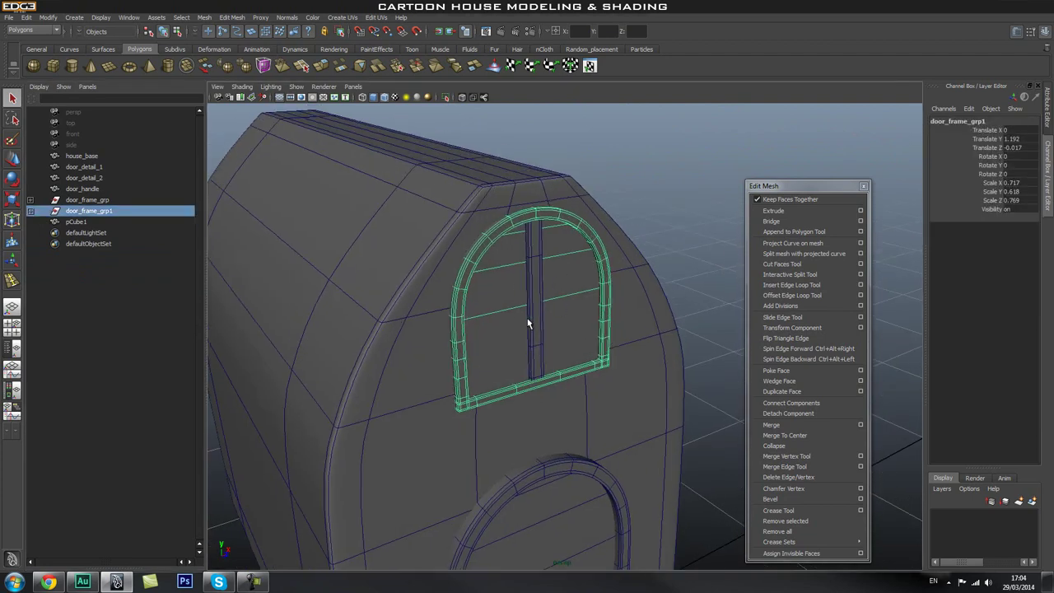
{"action": "left_click", "coordinate": [535, 296]}
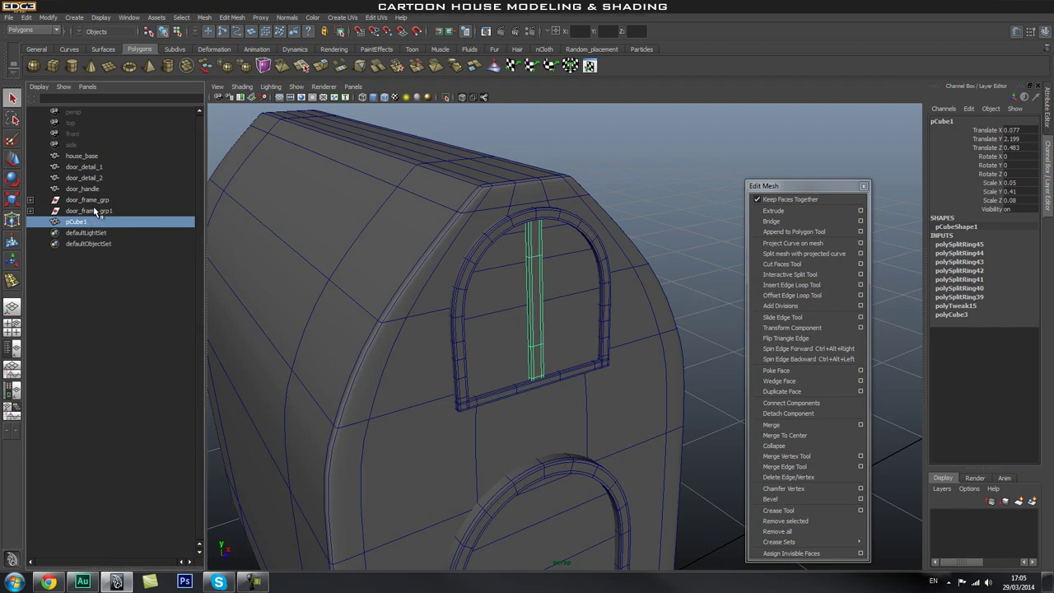
{"action": "middle_click_drag", "start_coordinate": [76, 224], "coordinate": [90, 214]}
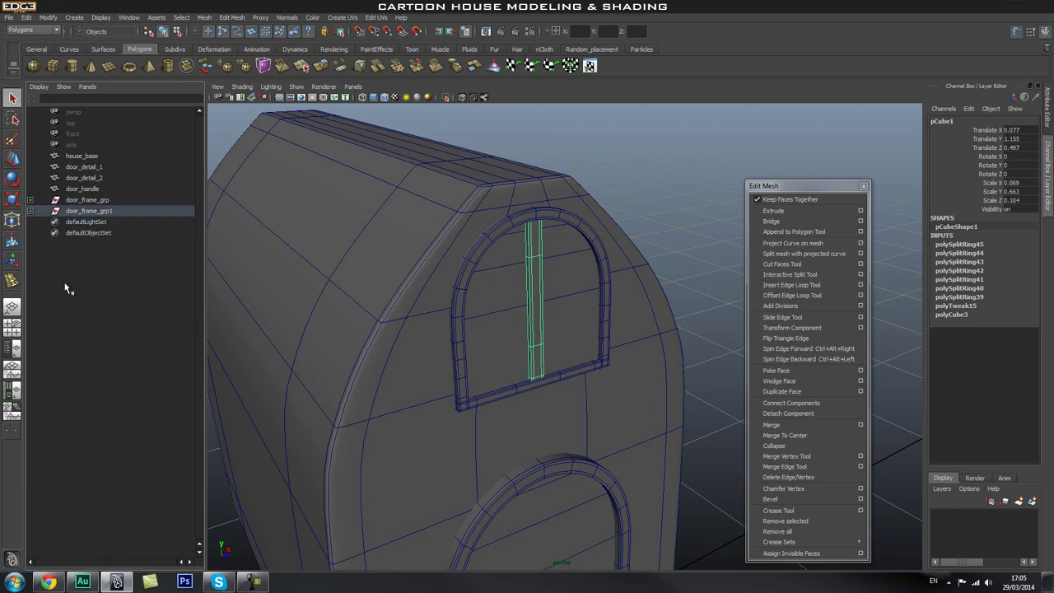
{"action": "left_click", "coordinate": [30, 211]}
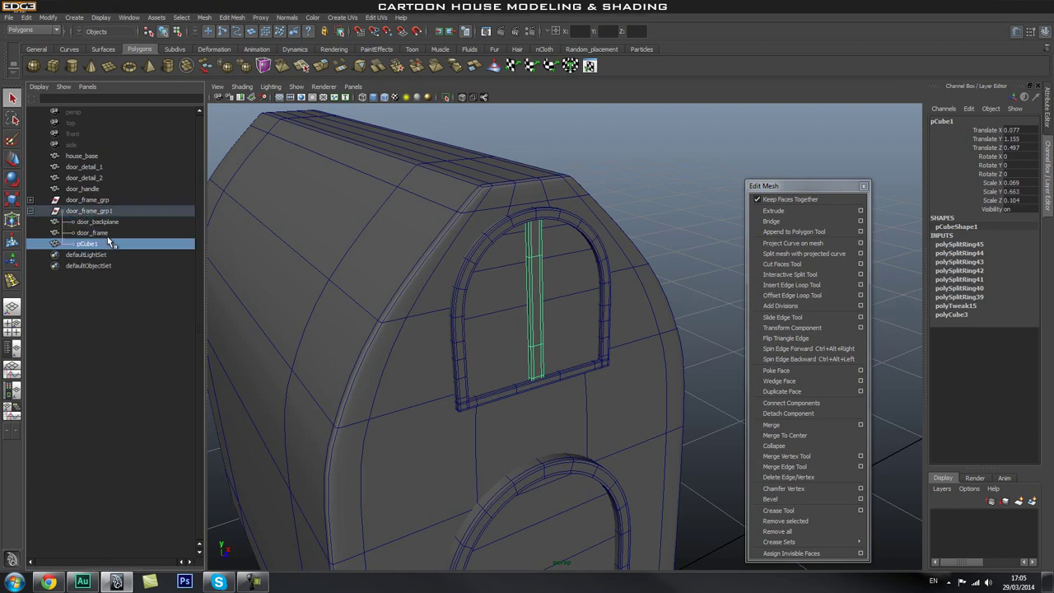
Rename pCube1 in door_frame_grp1 as window_middle_bar.
{"action": "left_click", "coordinate": [91, 233]}
{"action": "left_click", "coordinate": [97, 222]}
{"action": "left_click", "coordinate": [94, 243]}
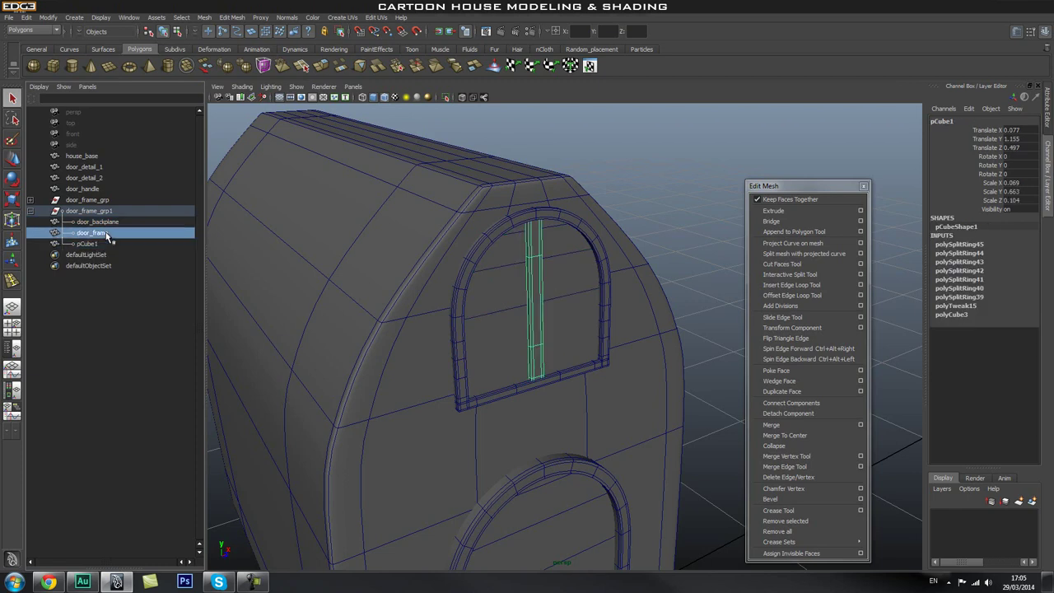
{"action": "double_click", "coordinate": [91, 246]}
{"action": "type", "text": "window_middle_bar"}
{"action": "key", "text": "Return"}
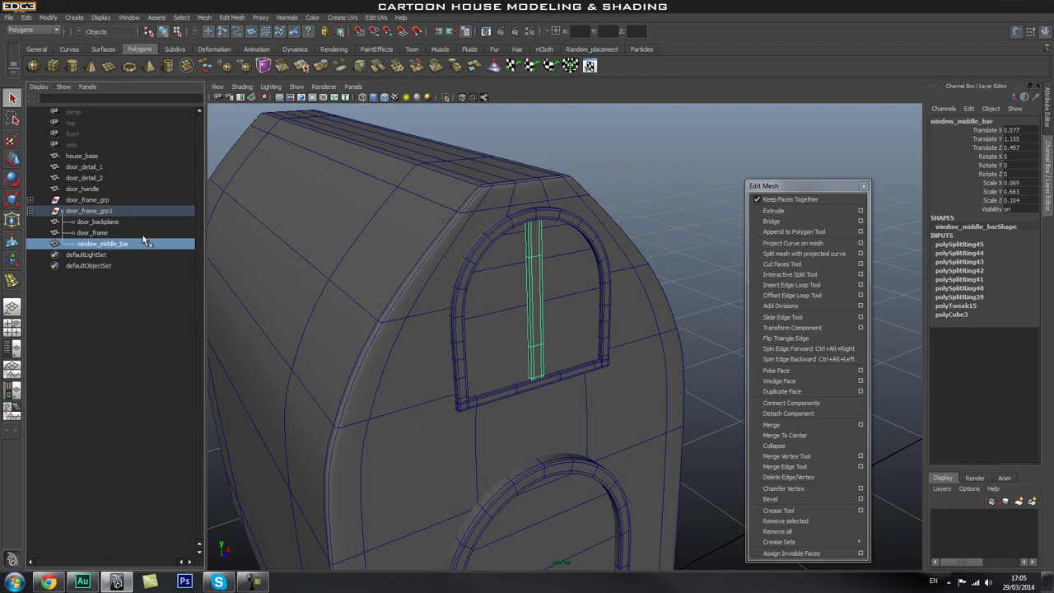
Rename the group's door_frame as window_frame and its door_backplane as window_backplane.
{"action": "left_click", "coordinate": [91, 233]}
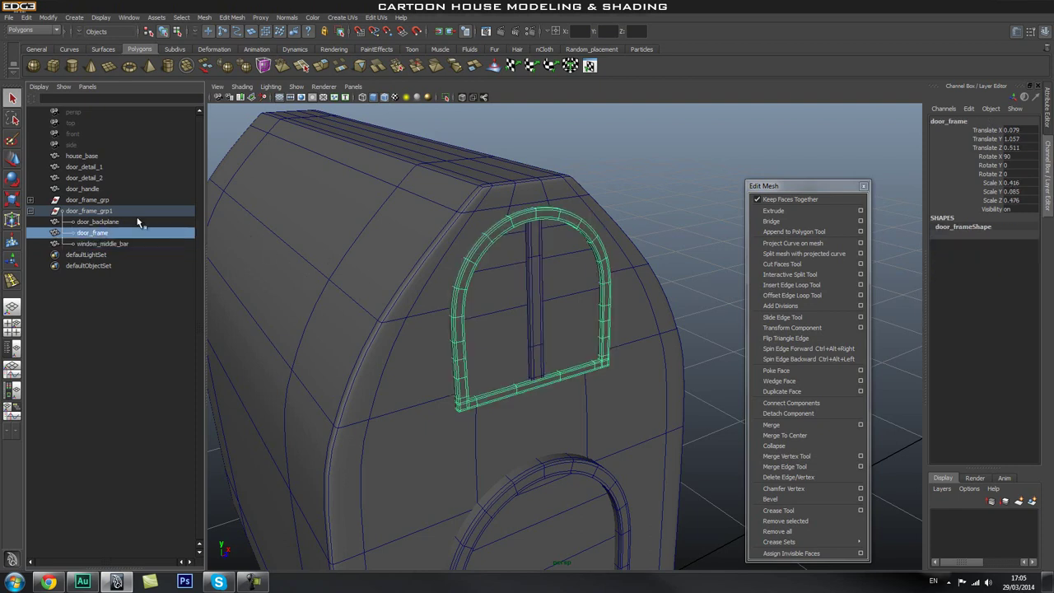
{"action": "double_click", "coordinate": [92, 234]}
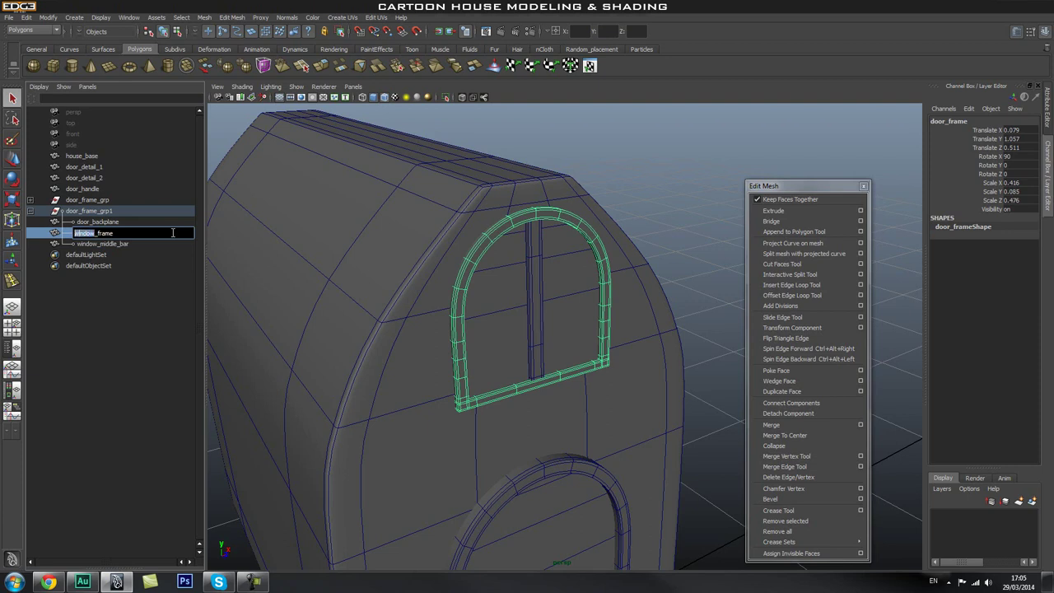
{"action": "double_click", "coordinate": [85, 222]}
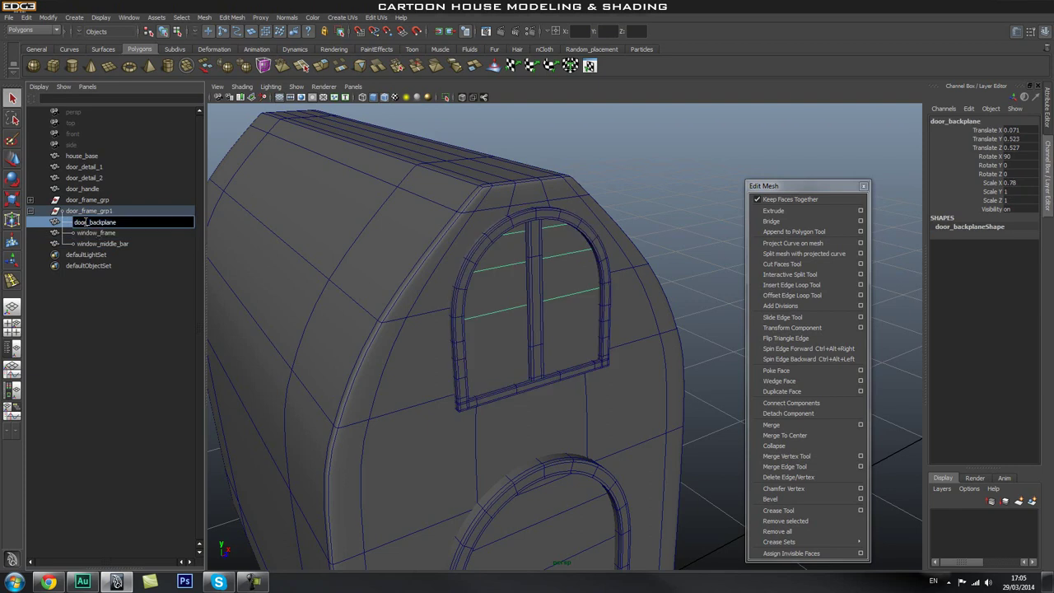
{"action": "type", "text": "window"}
{"action": "key", "text": "Return"}
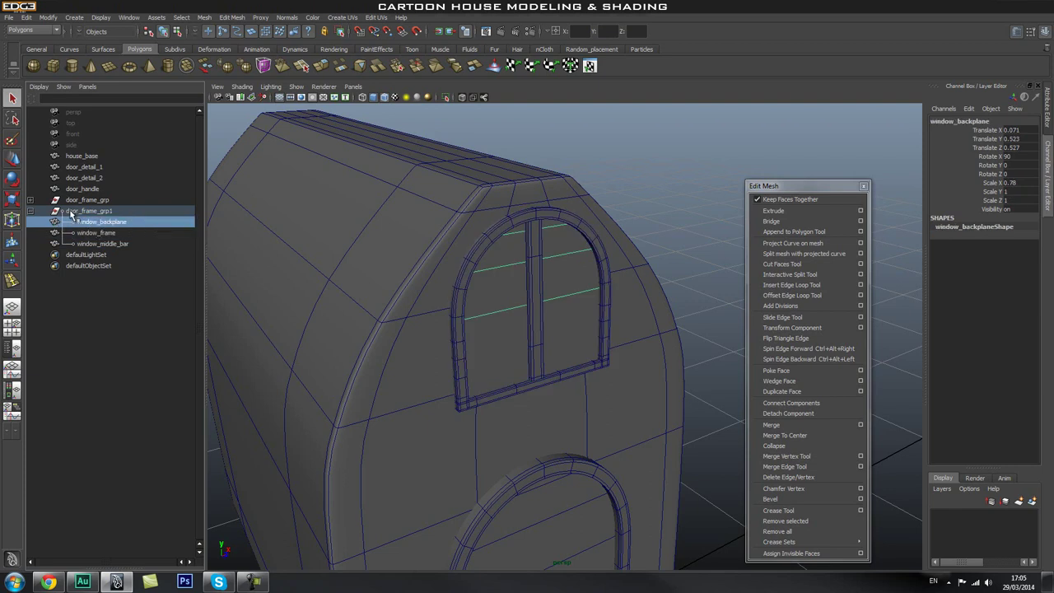
Rename door_frame_grp1 as window_frame_grp and clear the selection.
{"action": "double_click", "coordinate": [86, 211]}
{"action": "type", "text": "window"}
{"action": "key", "text": "Return"}
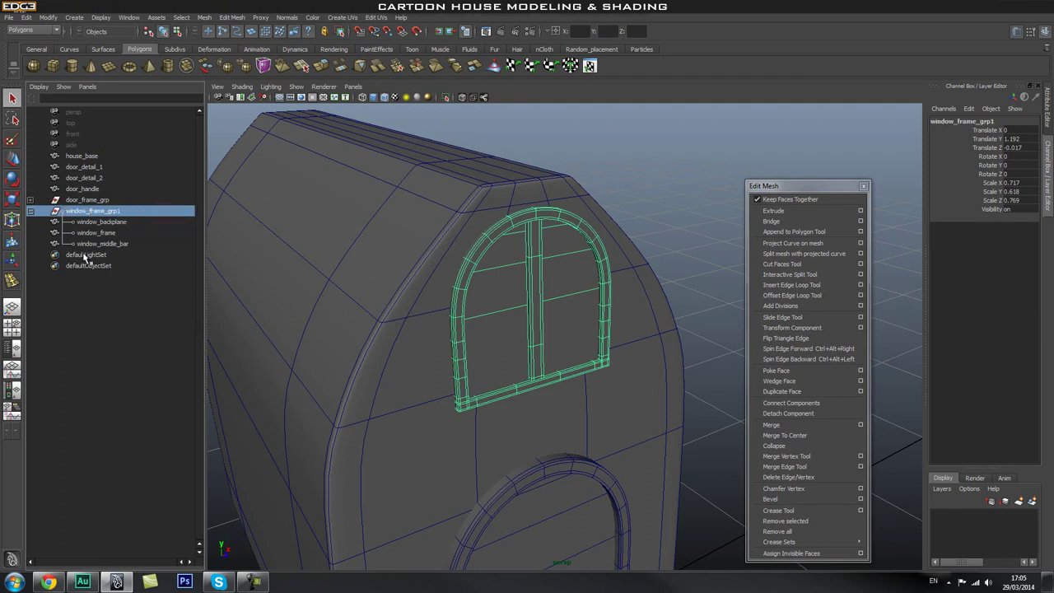
{"action": "double_click", "coordinate": [139, 211]}
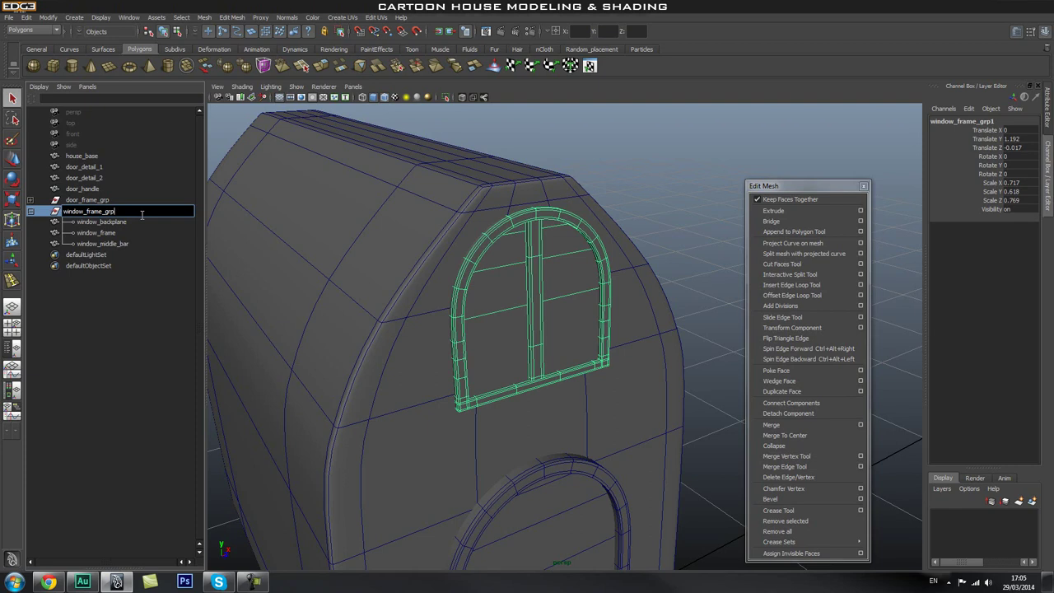
{"action": "key", "text": "Return"}
{"action": "left_click", "coordinate": [608, 119]}
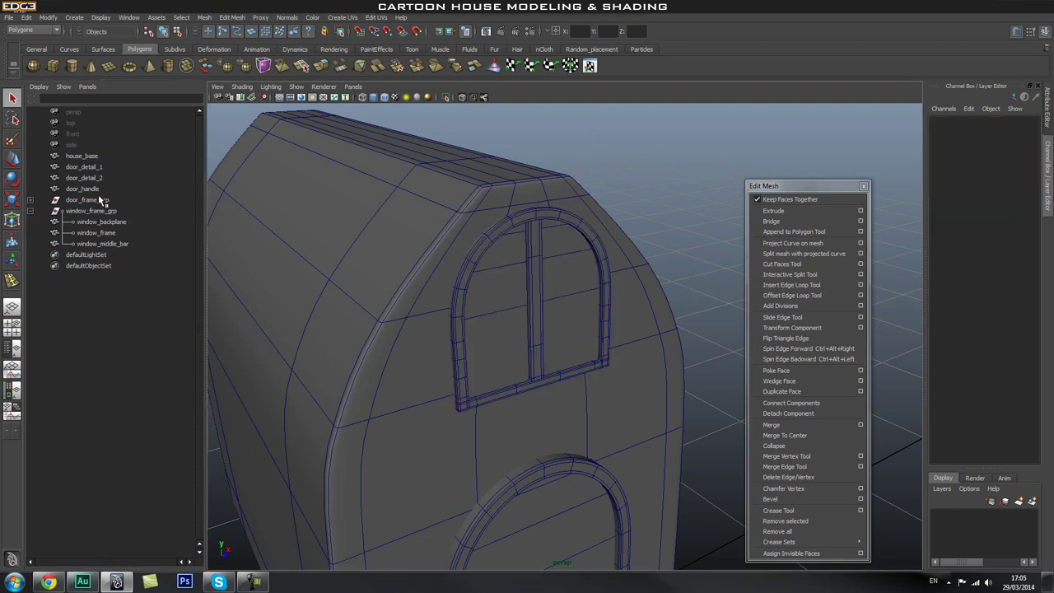
Collapse window_frame_grp in the Outliner and deselect it.
{"action": "left_click", "coordinate": [41, 213]}
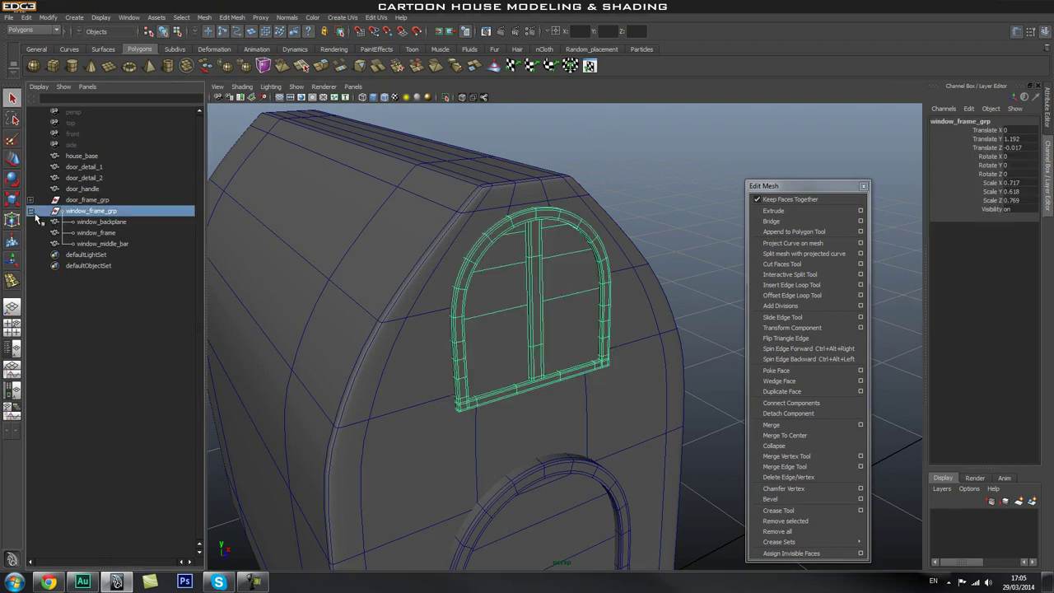
{"action": "left_click", "coordinate": [31, 211]}
{"action": "left_click", "coordinate": [624, 127]}
Examine the house front, door details and upper window from several angles and distances.
{"action": "left_click_drag", "start_coordinate": [624, 127], "coordinate": [381, 242], "text": "alt"}
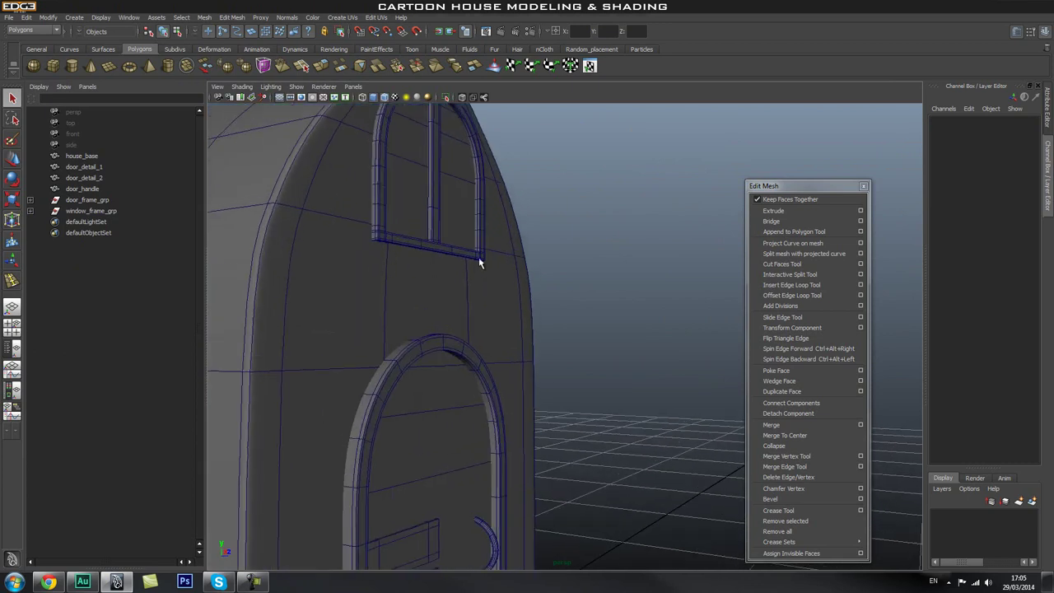
{"action": "left_click_drag", "start_coordinate": [480, 274], "coordinate": [460, 289], "text": "alt"}
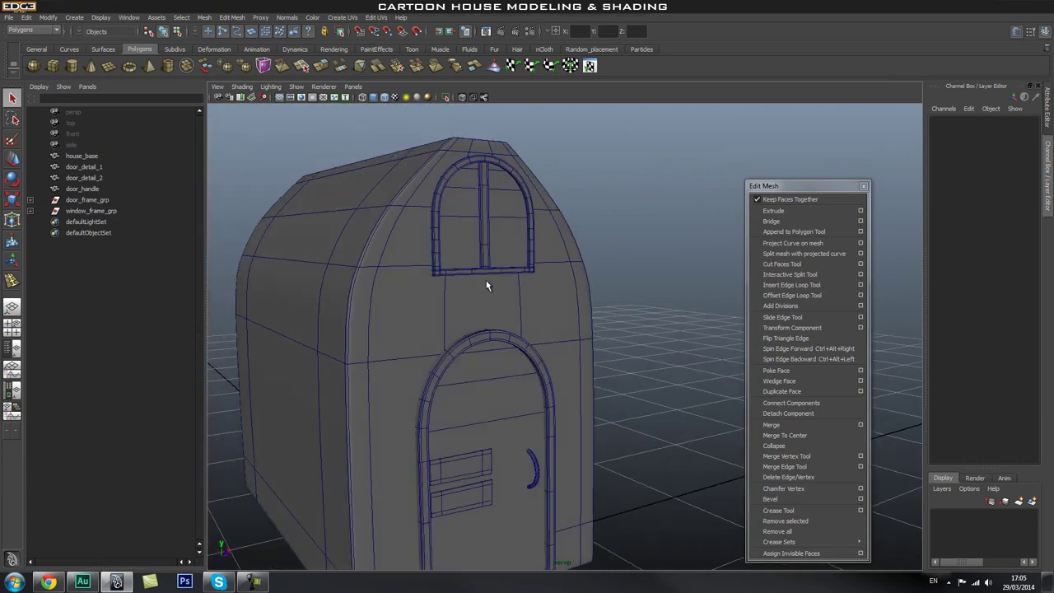
{"action": "left_click_drag", "start_coordinate": [529, 304], "coordinate": [442, 299], "text": "alt"}
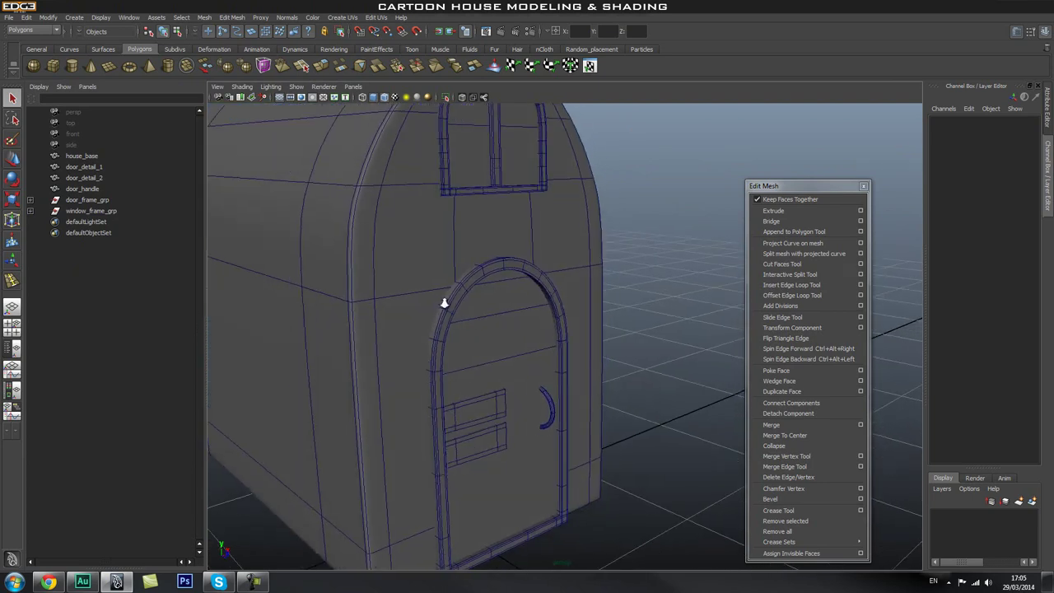
{"action": "left_click", "coordinate": [492, 408]}
{"action": "right_click_drag", "start_coordinate": [500, 404], "coordinate": [410, 373], "text": "alt"}
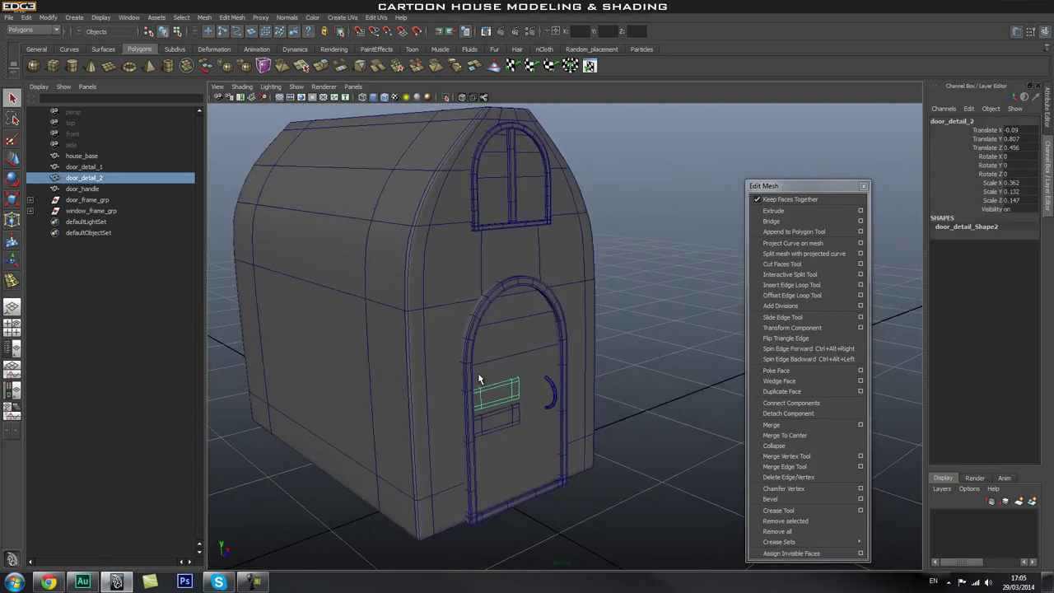
{"action": "middle_click_drag", "start_coordinate": [472, 420], "coordinate": [455, 453], "text": "alt"}
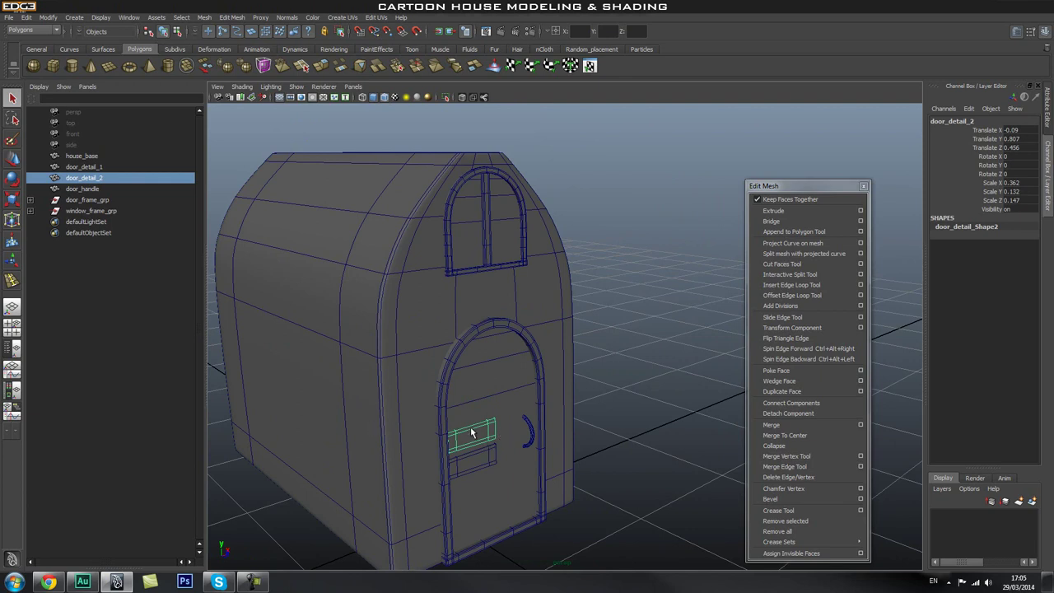
{"action": "left_click", "coordinate": [644, 269]}
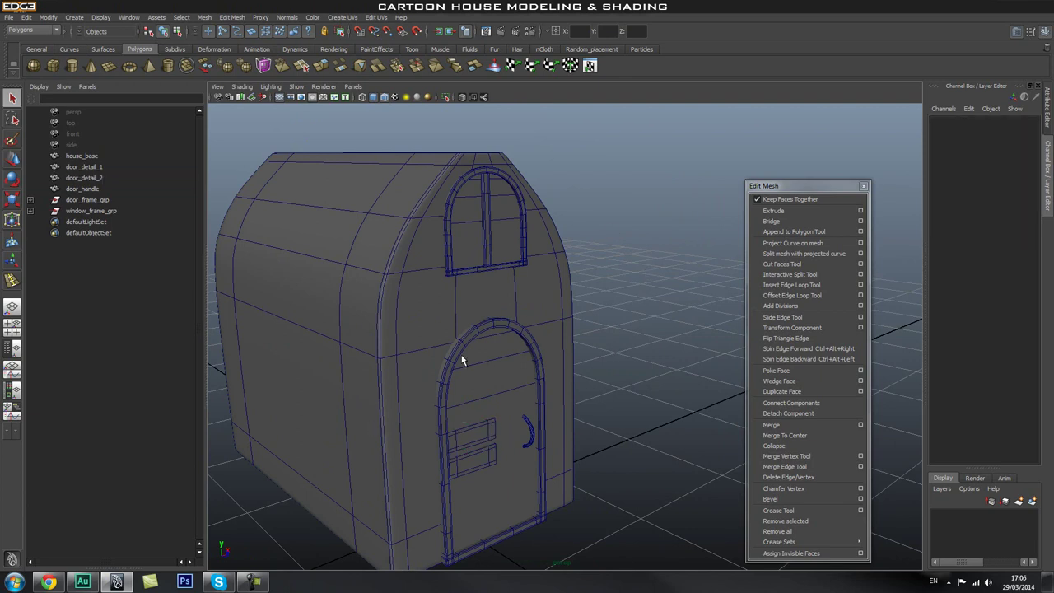
{"action": "mouse_move", "coordinate": [662, 334]}
{"action": "left_mouse_down", "text": "alt"}
{"action": "mouse_move", "coordinate": [627, 322]}
{"action": "mouse_move", "coordinate": [595, 337]}
{"action": "mouse_move", "coordinate": [649, 332]}
{"action": "left_mouse_up", "text": "alt"}
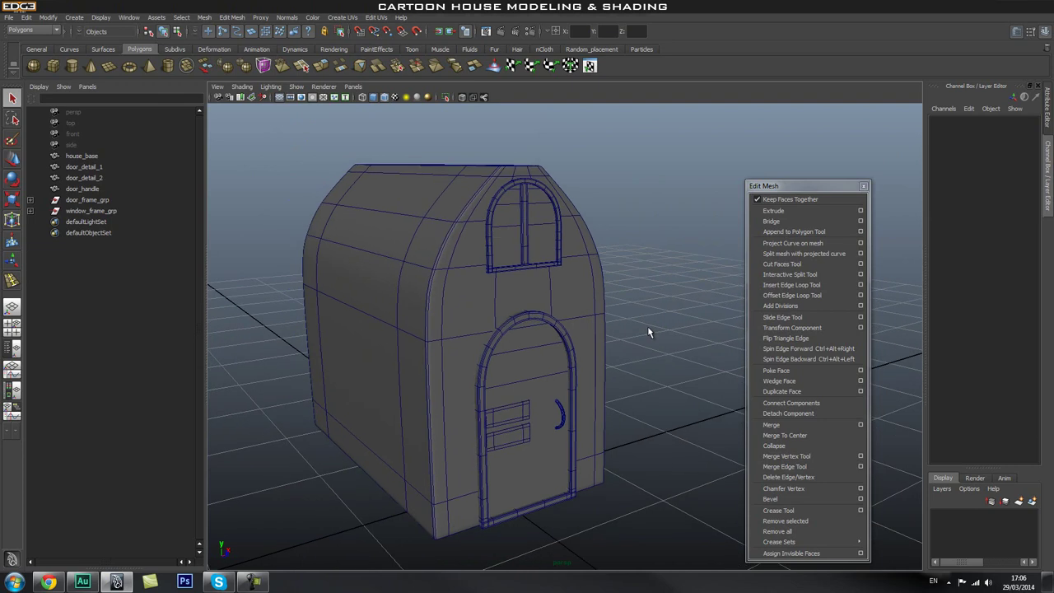
Duplicate the upper door plank door_detail_2 and raise the copy to just below the upper window, at Translate Y 1.745.
{"action": "left_click", "coordinate": [517, 405]}
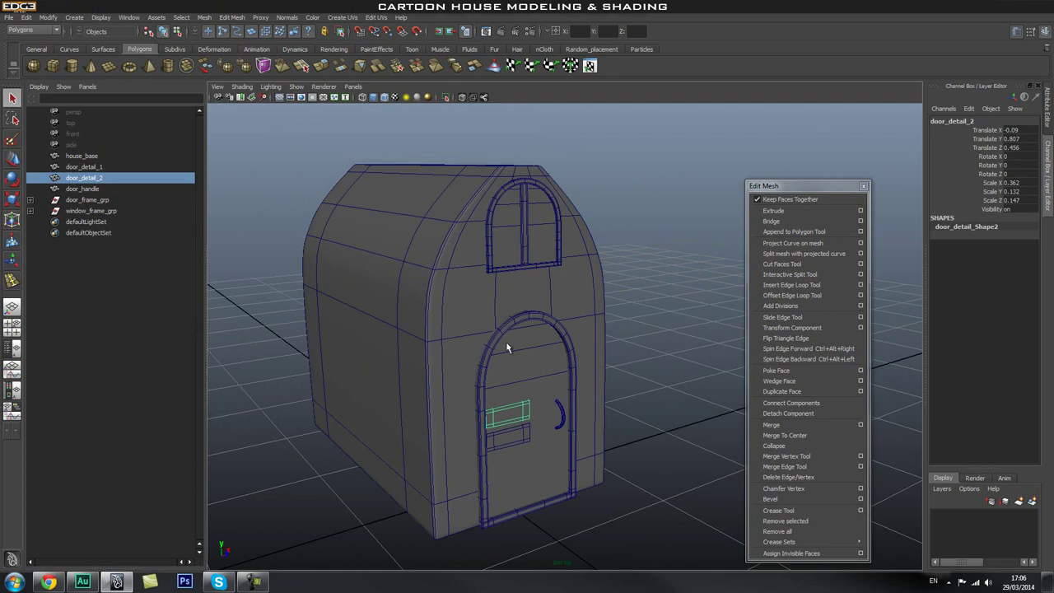
{"action": "key", "text": "ctrl+d"}
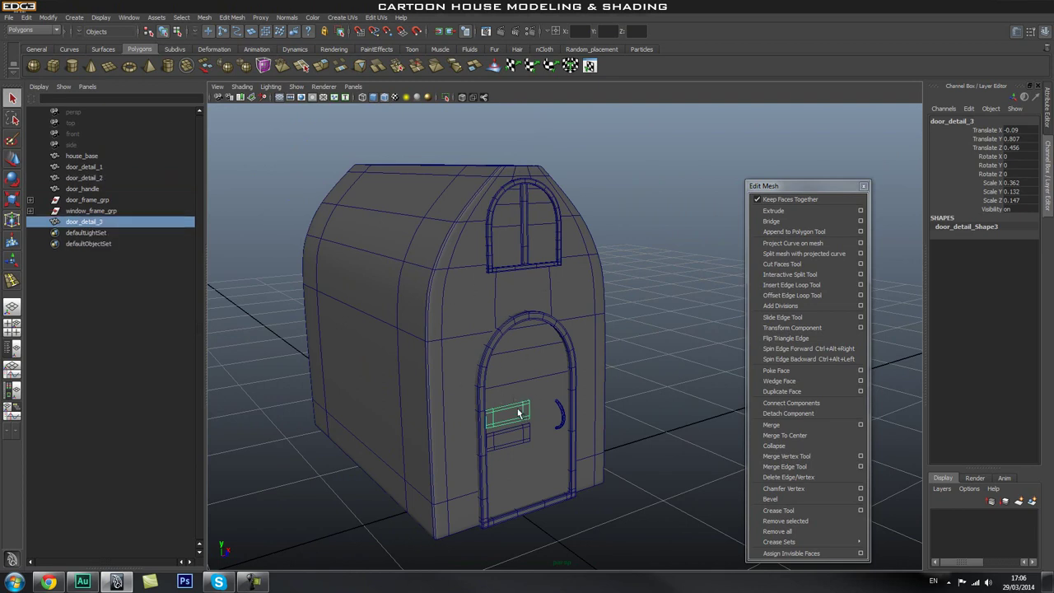
{"action": "key", "text": "w"}
{"action": "left_click_drag", "start_coordinate": [503, 379], "coordinate": [483, 238]}
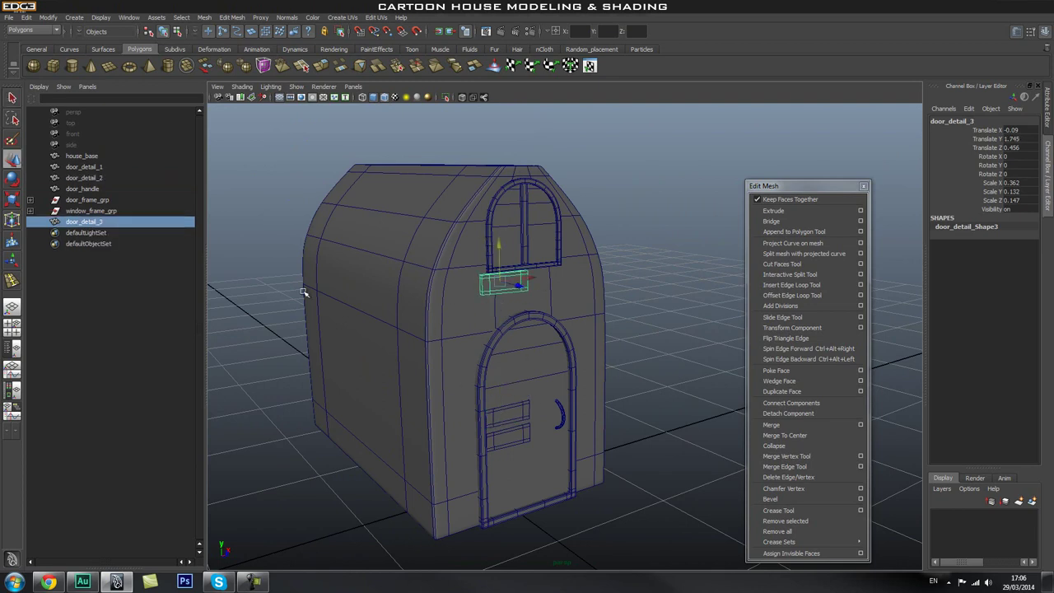
Align the copied plank with one lower corner of the window frame in the front view, at Translate X -0.038 and Y 1.753.
{"action": "right_click_drag", "start_coordinate": [330, 272], "coordinate": [447, 268], "text": "alt"}
{"action": "middle_click_drag", "start_coordinate": [447, 269], "coordinate": [544, 380], "text": "alt"}
{"action": "right_click_drag", "start_coordinate": [346, 350], "coordinate": [505, 334], "text": "alt"}
{"action": "left_click_drag", "start_coordinate": [495, 274], "coordinate": [517, 299]}
{"action": "key", "text": "space"}
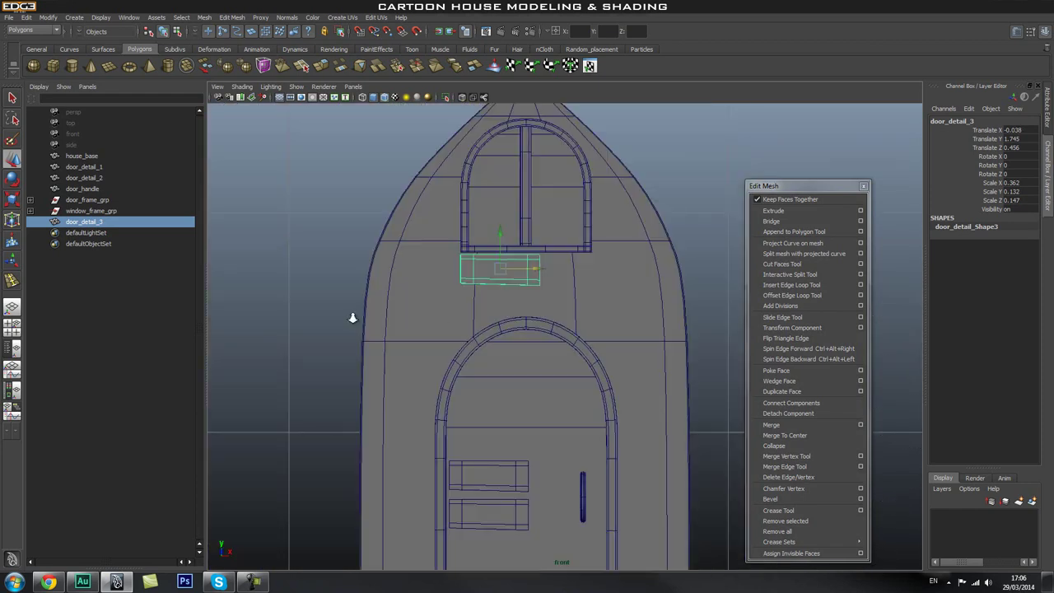
{"action": "scroll", "coordinate": [461, 258], "scroll_direction": "up", "scroll_amount": 5}
{"action": "middle_click_drag", "start_coordinate": [461, 259], "coordinate": [435, 264], "text": "alt"}
{"action": "left_click_drag", "start_coordinate": [461, 255], "coordinate": [458, 244]}
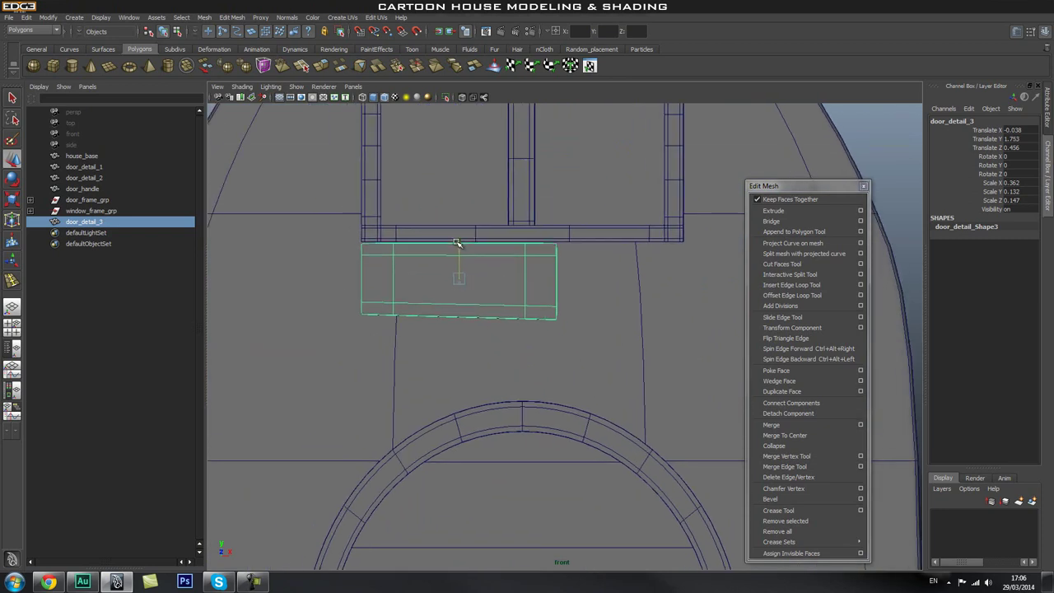
Stretch the plank's end vertices to match the window frame's full width, and lower its bottom corner on that end to slant the underside.
{"action": "right_click_drag", "start_coordinate": [537, 294], "coordinate": [581, 251]}
{"action": "left_click_drag", "start_coordinate": [616, 204], "coordinate": [498, 372]}
{"action": "left_click_drag", "start_coordinate": [590, 280], "coordinate": [718, 284]}
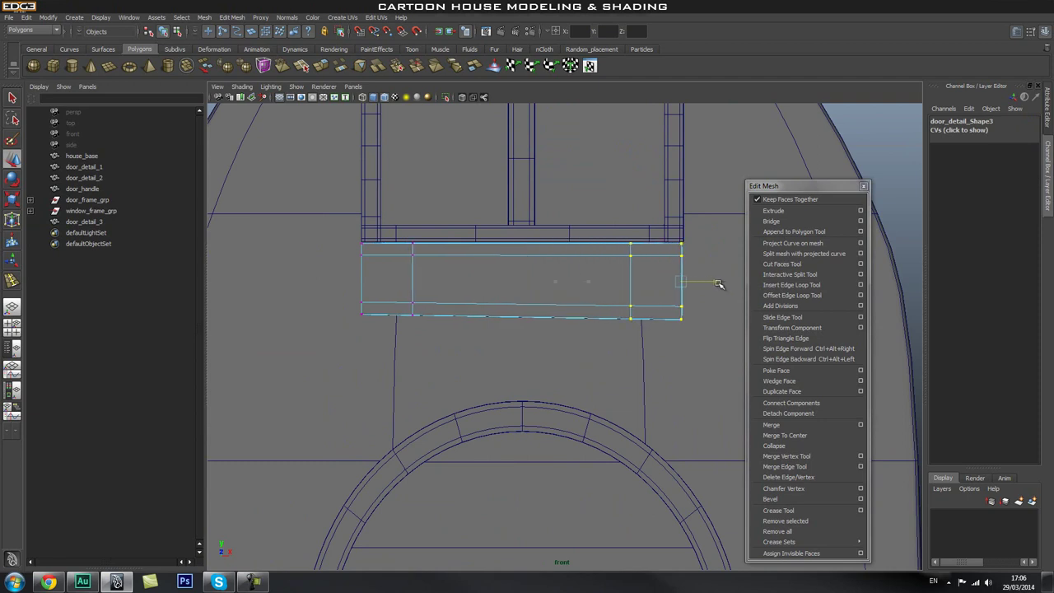
{"action": "left_click_drag", "start_coordinate": [617, 364], "coordinate": [616, 365]}
{"action": "left_click_drag", "start_coordinate": [680, 282], "coordinate": [681, 308]}
{"action": "key", "text": "space"}
{"action": "left_click_drag", "start_coordinate": [616, 301], "coordinate": [513, 294]}
{"action": "key", "text": "q"}
{"action": "right_click_drag", "start_coordinate": [512, 294], "coordinate": [587, 264]}
{"action": "left_click", "coordinate": [649, 197]}
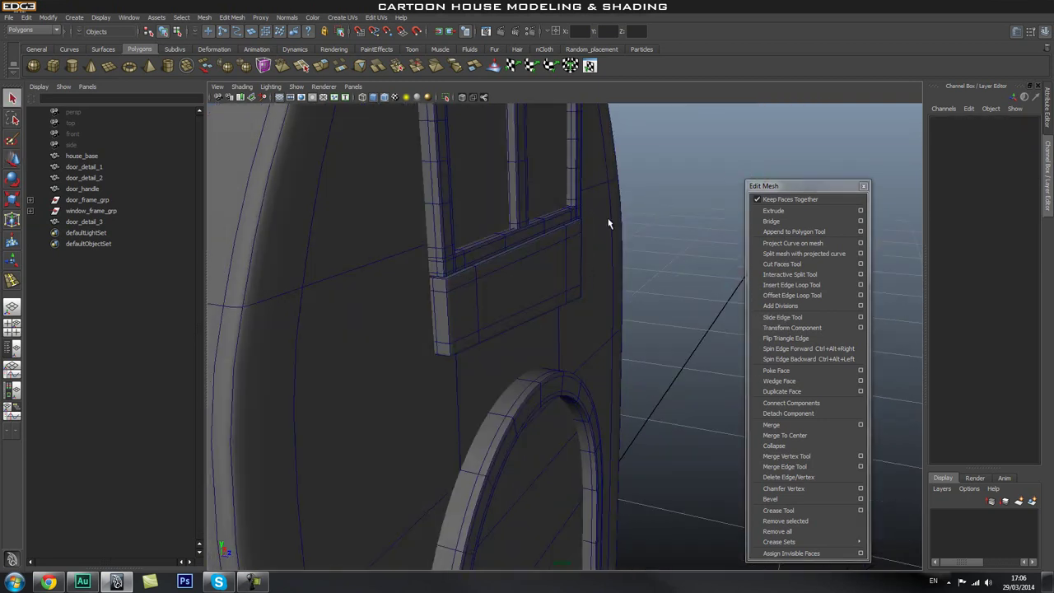
Push the plank below the window slightly into the house wall, to Translate Z 0.448.
{"action": "left_click", "coordinate": [543, 281]}
{"action": "key", "text": "w"}
{"action": "left_click_drag", "start_coordinate": [497, 291], "coordinate": [493, 290]}
{"action": "left_click", "coordinate": [662, 175]}
Isolate the window plank and insert two edge loops across its length.
{"action": "left_click_drag", "start_coordinate": [647, 265], "coordinate": [557, 285], "text": "alt"}
{"action": "left_click", "coordinate": [556, 288]}
{"action": "left_click", "coordinate": [446, 99]}
{"action": "left_click_drag", "start_coordinate": [500, 225], "coordinate": [494, 276], "text": "alt"}
{"action": "left_click", "coordinate": [803, 286]}
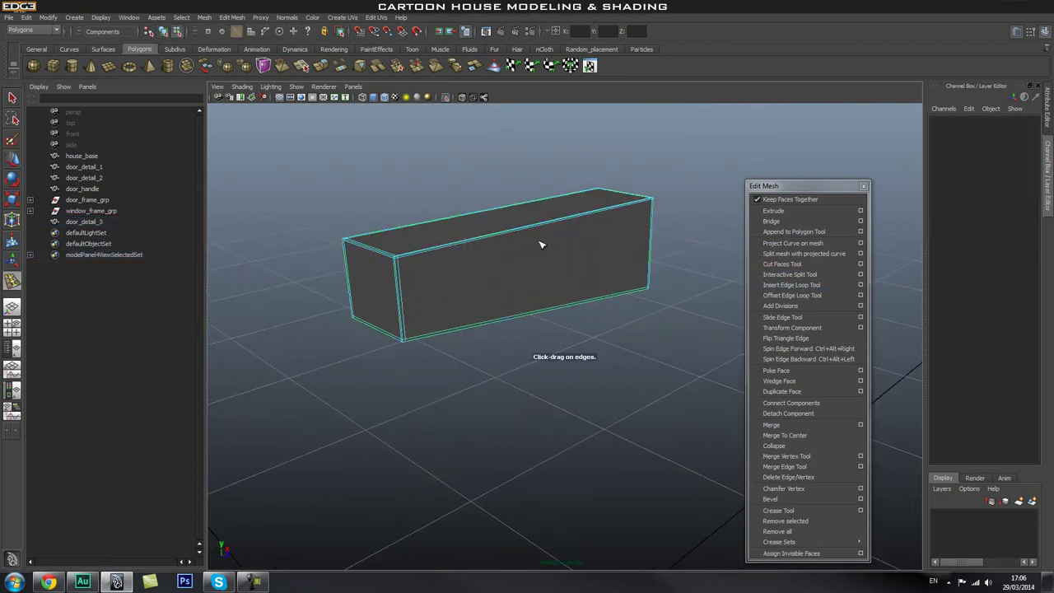
{"action": "left_click", "coordinate": [522, 231]}
{"action": "left_click_drag", "start_coordinate": [567, 265], "coordinate": [539, 245], "text": "alt"}
{"action": "key", "text": "q"}
{"action": "right_click_drag", "start_coordinate": [538, 243], "coordinate": [618, 222]}
Try to spread the plank's two new edge loops toward its ends by scaling them together.
{"action": "key", "text": "w"}
{"action": "left_click_drag", "start_coordinate": [529, 272], "coordinate": [516, 275]}
{"action": "key", "text": "ctrl+z"}
{"action": "right_click_drag", "start_coordinate": [619, 205], "coordinate": [646, 170]}
{"action": "left_click", "coordinate": [678, 132]}
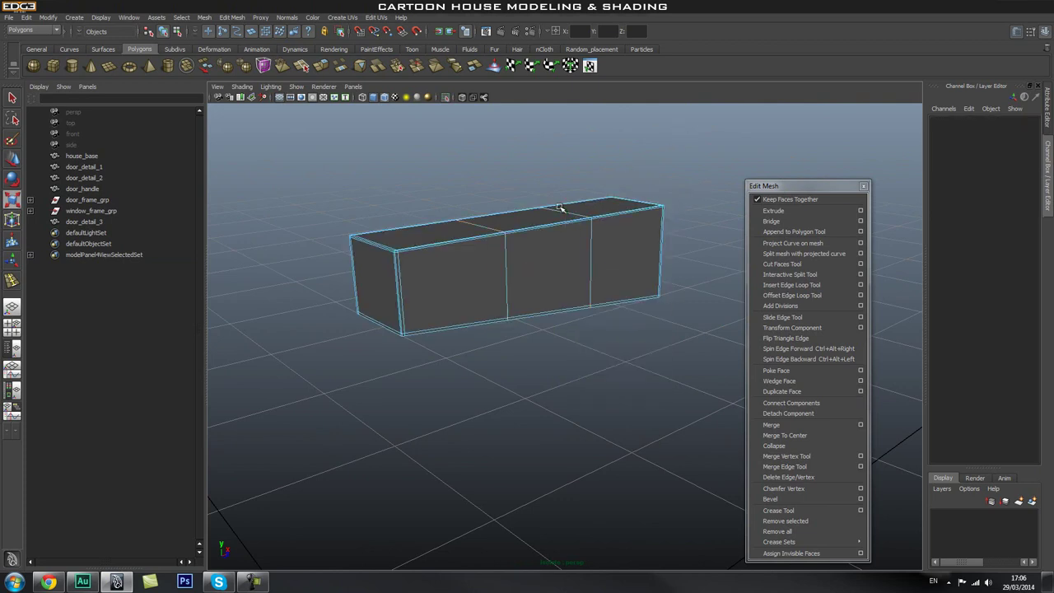
{"action": "left_click", "coordinate": [560, 212]}
{"action": "double_click", "coordinate": [484, 225], "text": "shift"}
{"action": "left_click_drag", "start_coordinate": [486, 272], "coordinate": [645, 281]}
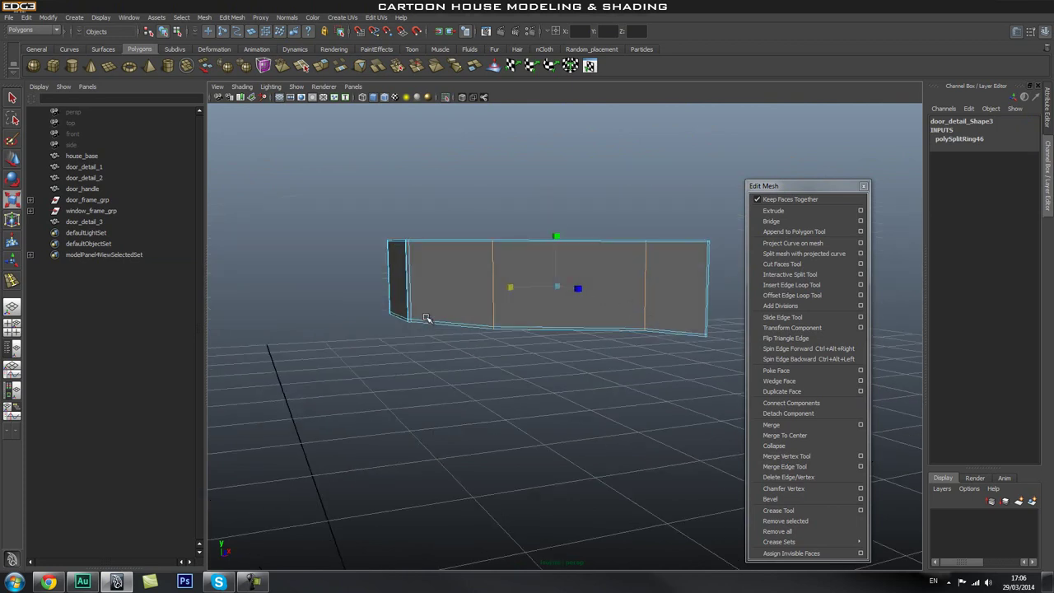
{"action": "left_click_drag", "start_coordinate": [588, 384], "coordinate": [607, 404], "text": "alt"}
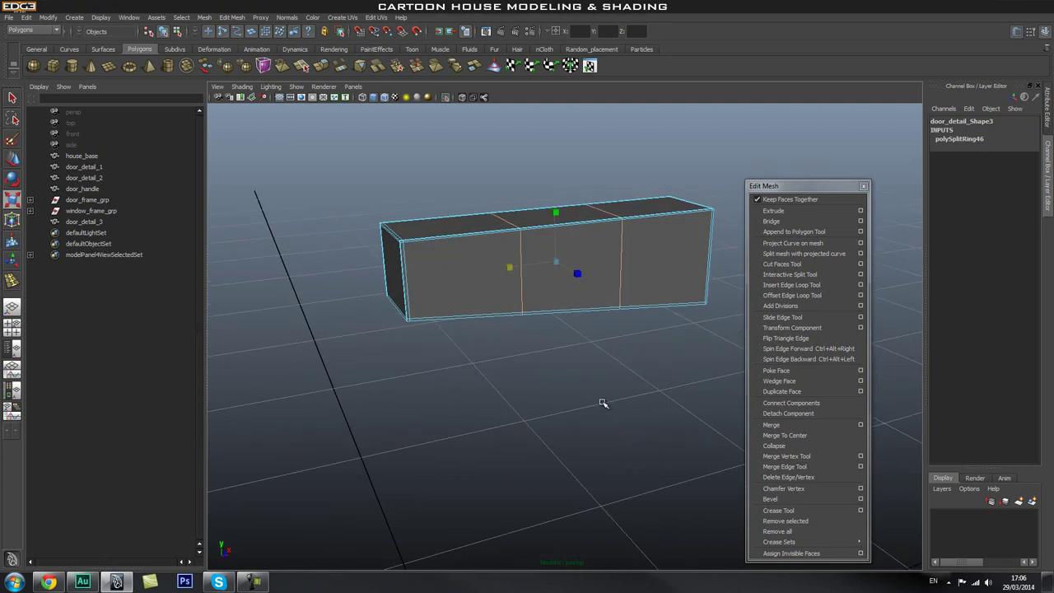
Slide the plank's edge loop nearest its deeper end outward along the surface with the Slide Edge Tool.
{"action": "key", "text": "q"}
{"action": "right_click_drag", "start_coordinate": [593, 253], "coordinate": [640, 239]}
{"action": "left_click", "coordinate": [605, 223]}
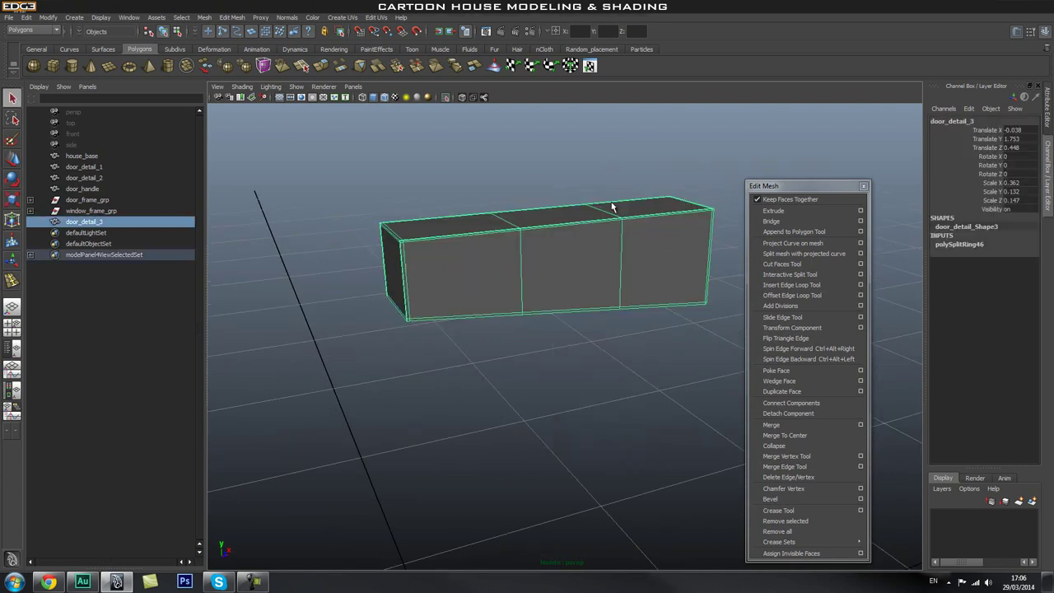
{"action": "right_click_drag", "start_coordinate": [664, 294], "coordinate": [660, 238]}
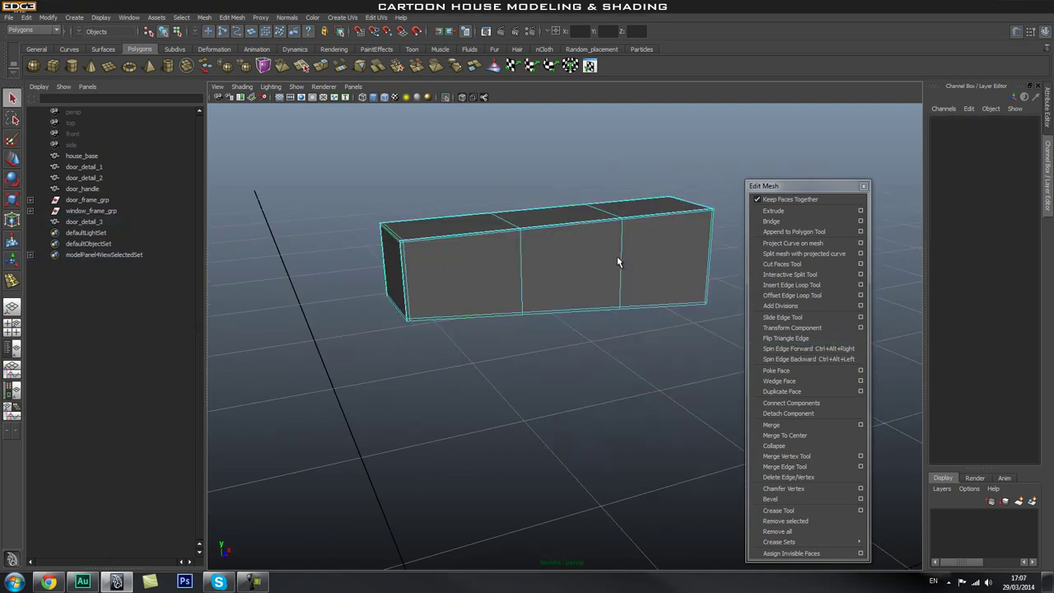
{"action": "left_click", "coordinate": [622, 263]}
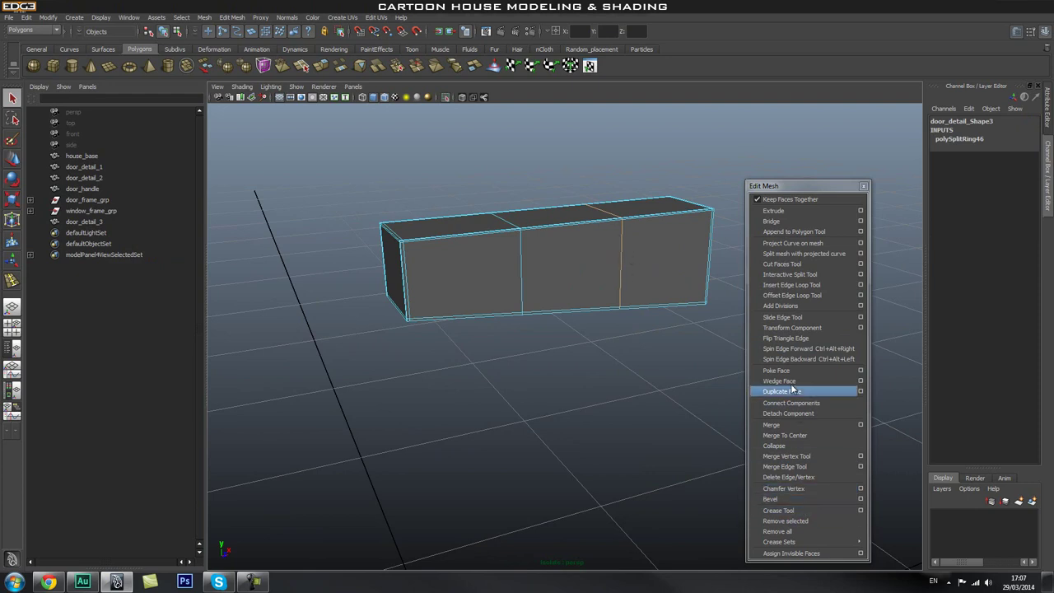
{"action": "left_click", "coordinate": [781, 317]}
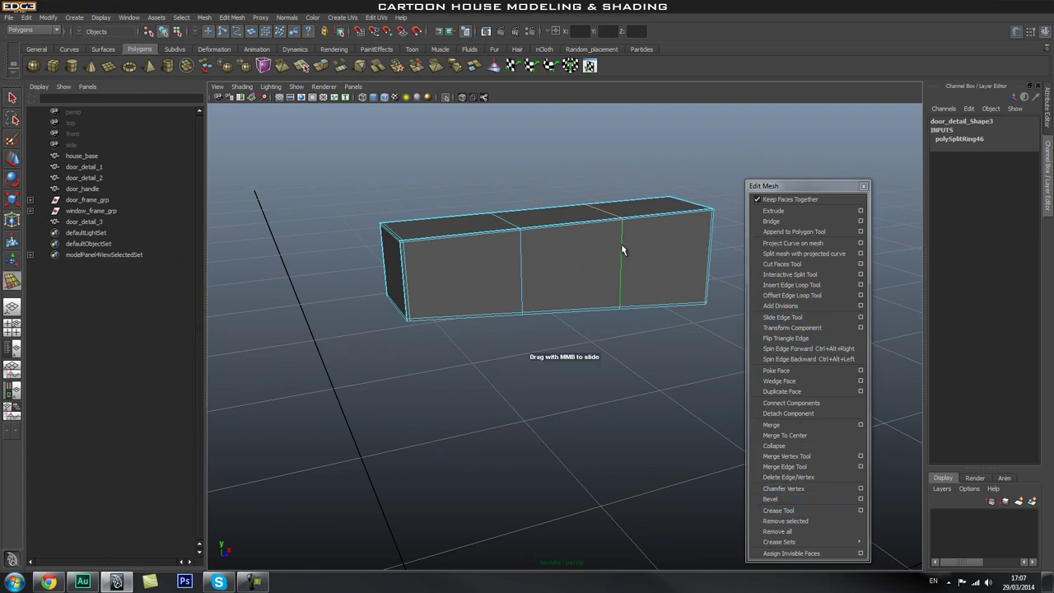
{"action": "middle_click_drag", "start_coordinate": [633, 246], "coordinate": [642, 266]}
Slide the other edge loop toward the plank's shallower end with the Slide Edge Tool.
{"action": "left_click", "coordinate": [520, 275]}
{"action": "left_click", "coordinate": [521, 272]}
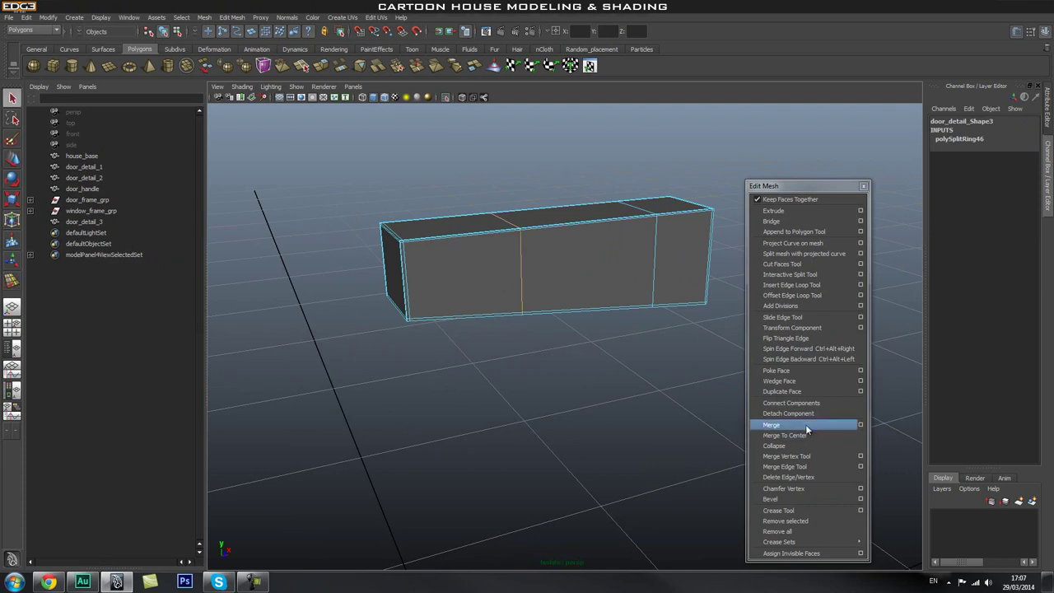
{"action": "left_click", "coordinate": [797, 318]}
{"action": "middle_click_drag", "start_coordinate": [522, 271], "coordinate": [494, 272]}
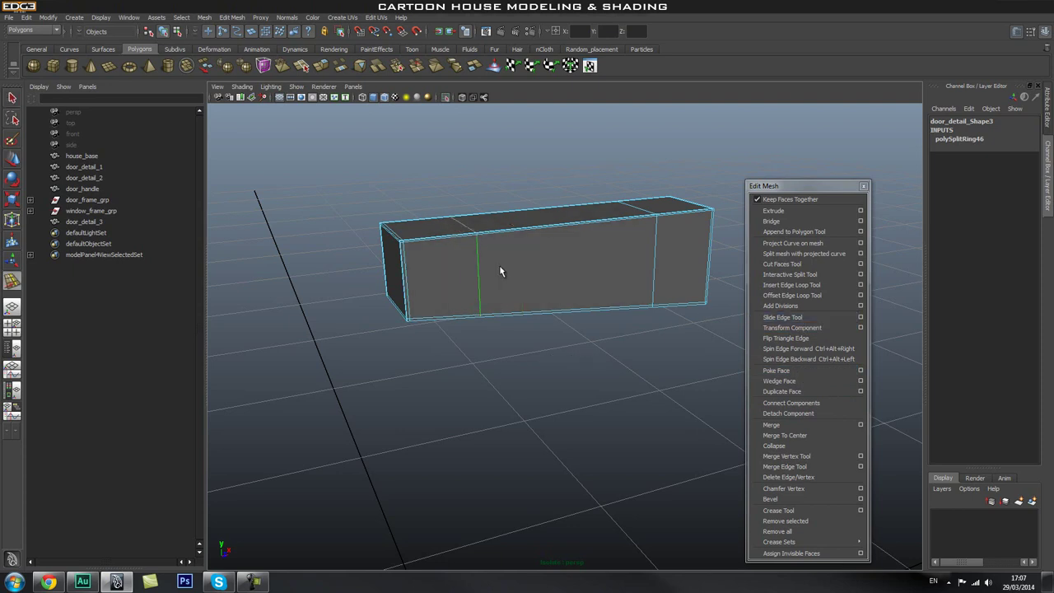
Return the plank to object mode with smooth mesh preview and end its isolation to show the whole house.
{"action": "key", "text": "q"}
{"action": "right_click_drag", "start_coordinate": [551, 259], "coordinate": [618, 235]}
{"action": "key", "text": "3"}
{"action": "left_click", "coordinate": [600, 360]}
{"action": "key", "text": "space"}
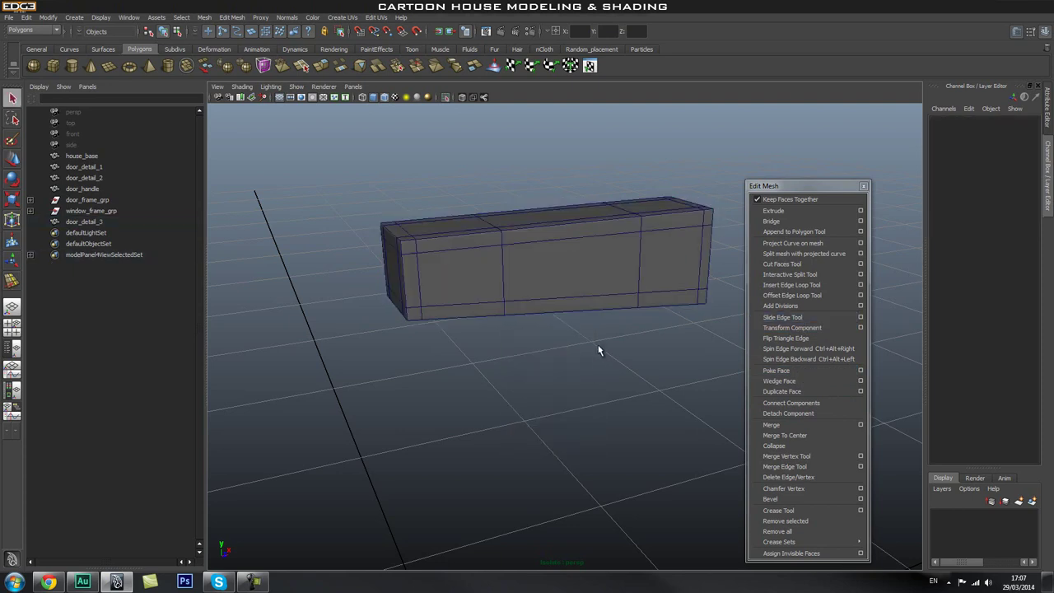
{"action": "left_click_drag", "start_coordinate": [586, 259], "coordinate": [527, 227]}
{"action": "left_click", "coordinate": [445, 98]}
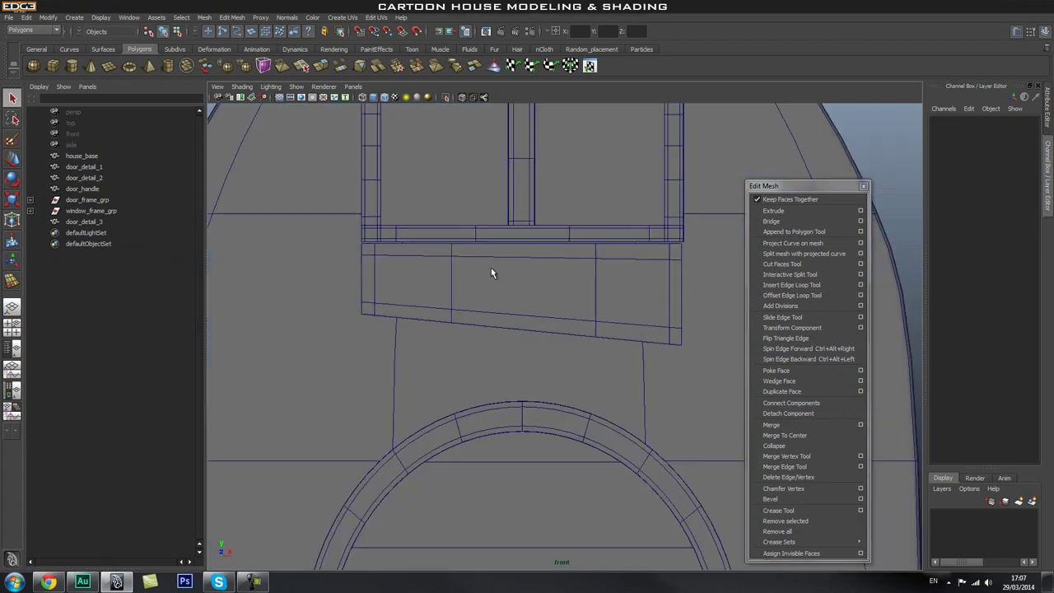
{"action": "key", "text": "space"}
{"action": "left_click_drag", "start_coordinate": [492, 273], "coordinate": [511, 317]}
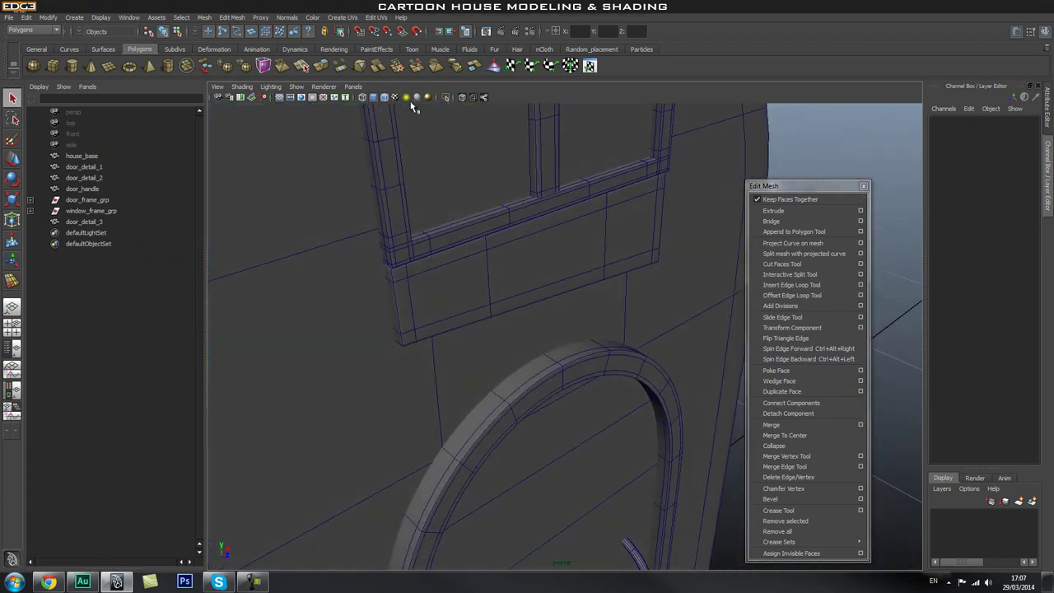
Turn off the wireframe overlay on shaded objects and shift the window plank to Translate Y 1.748 and Z 0.457.
{"action": "left_click", "coordinate": [384, 97]}
{"action": "mouse_move", "coordinate": [653, 289]}
{"action": "left_mouse_down", "text": "alt"}
{"action": "mouse_move", "coordinate": [637, 322]}
{"action": "mouse_move", "coordinate": [572, 299]}
{"action": "mouse_move", "coordinate": [477, 324]}
{"action": "mouse_move", "coordinate": [527, 317]}
{"action": "left_mouse_up", "text": "alt"}
{"action": "left_click", "coordinate": [546, 313]}
{"action": "key", "text": "w"}
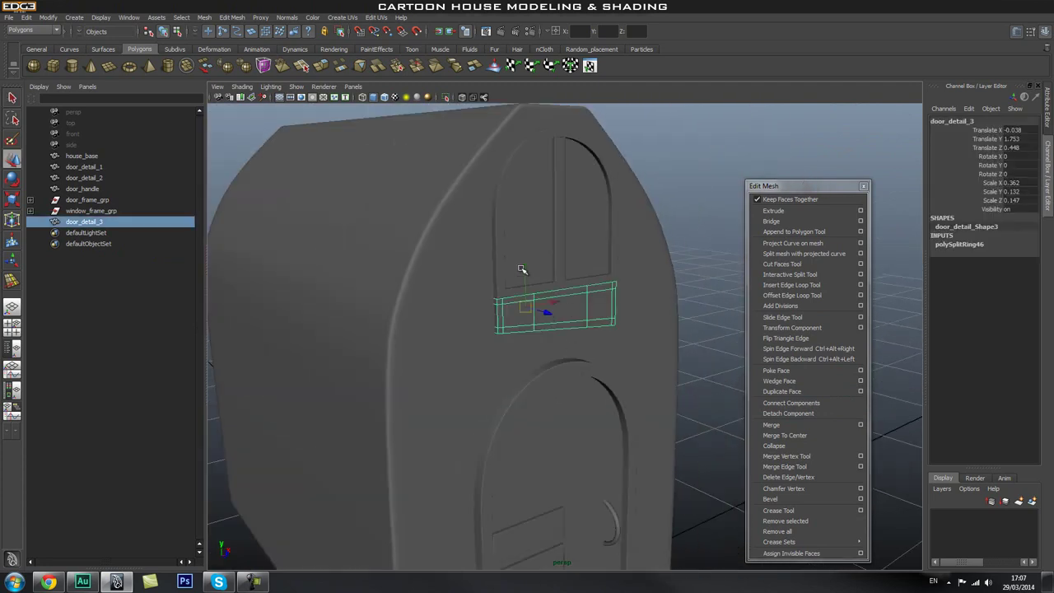
{"action": "left_click_drag", "start_coordinate": [525, 270], "coordinate": [525, 272]}
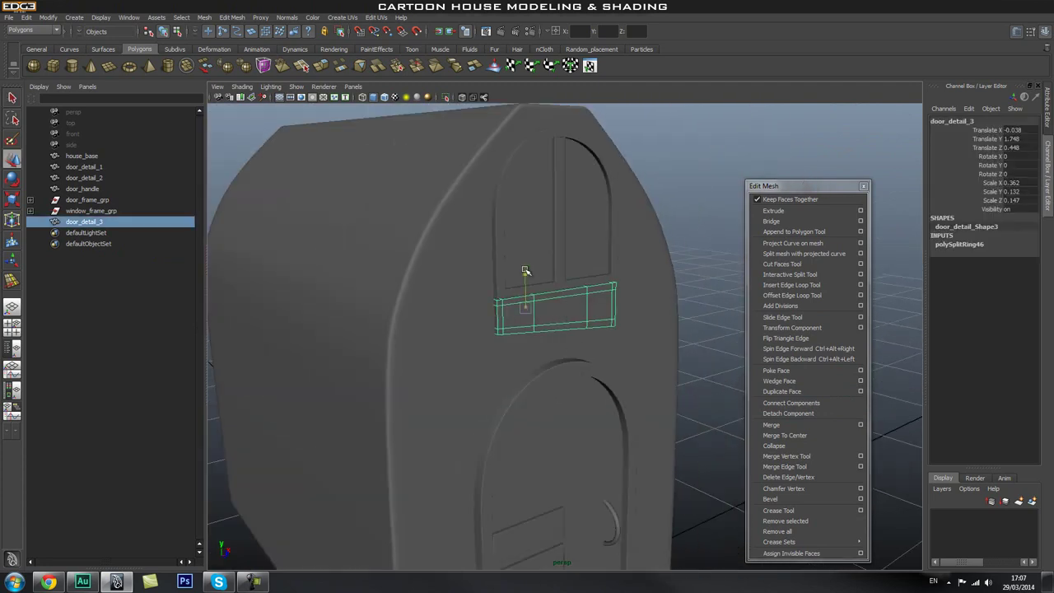
{"action": "left_click_drag", "start_coordinate": [553, 318], "coordinate": [549, 317]}
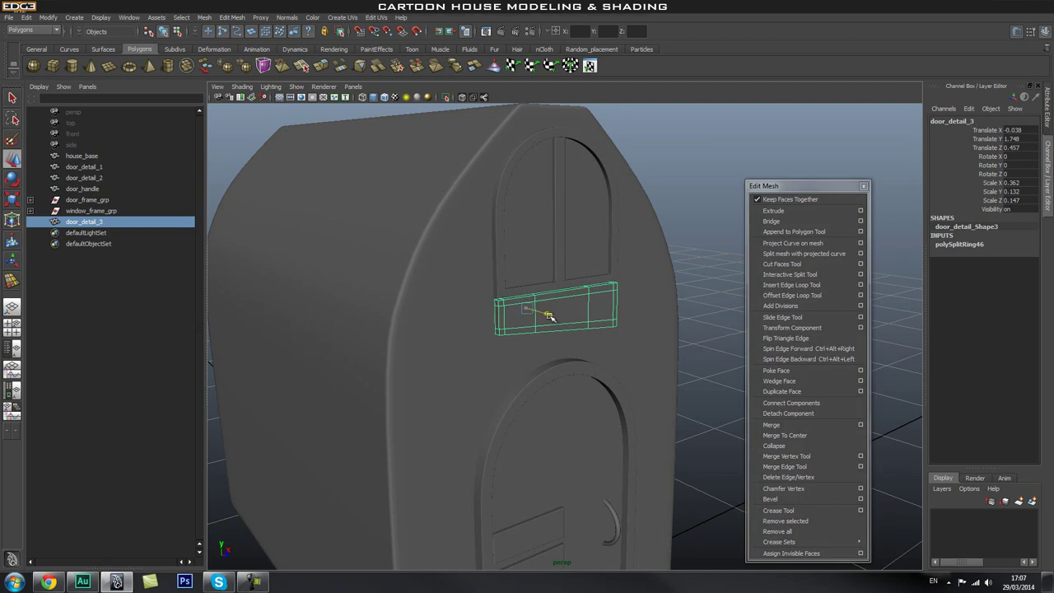
Raise the plank to Translate Y 1.756 to close the gap beneath the window frame.
{"action": "left_click", "coordinate": [682, 228]}
{"action": "left_click_drag", "start_coordinate": [683, 228], "coordinate": [447, 332], "text": "alt"}
{"action": "right_click_drag", "start_coordinate": [447, 332], "coordinate": [500, 295], "text": "alt"}
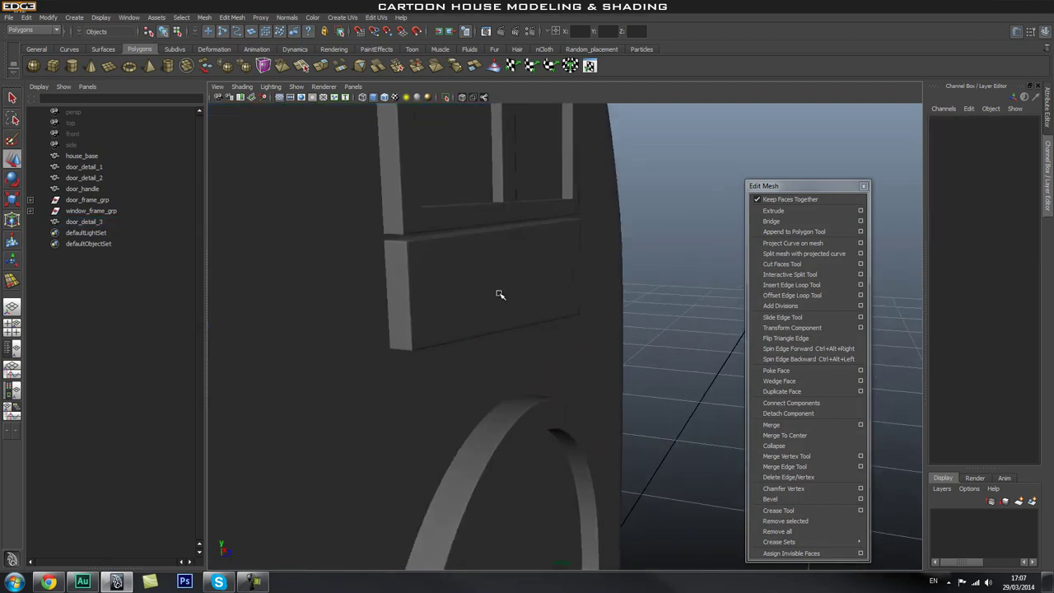
{"action": "left_click", "coordinate": [499, 295]}
{"action": "left_click_drag", "start_coordinate": [437, 239], "coordinate": [431, 233]}
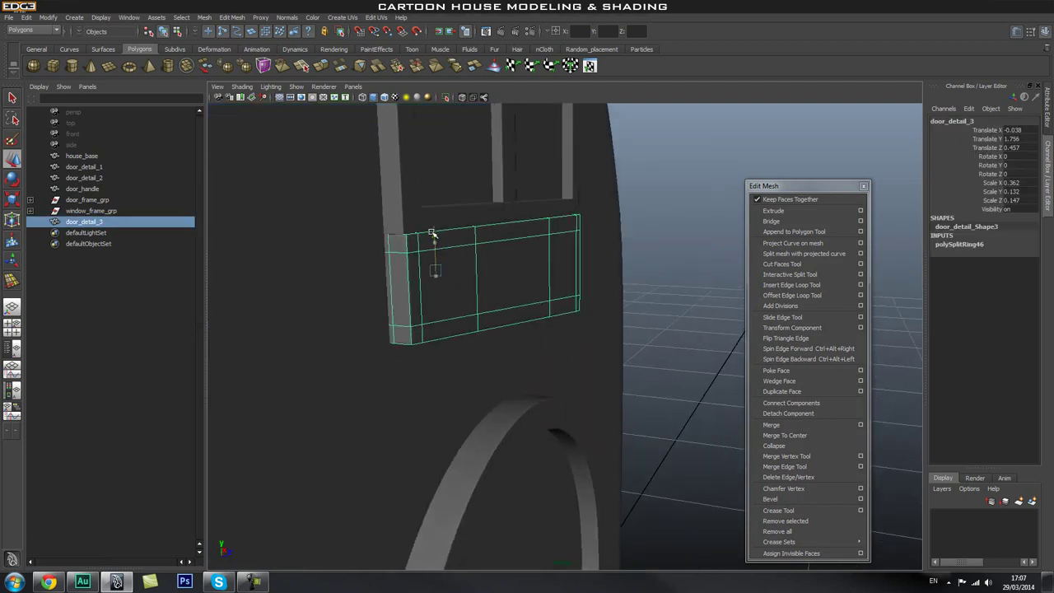
{"action": "left_click", "coordinate": [669, 187]}
Rename the plank door_detail_3 as window_bottom.
{"action": "left_click_drag", "start_coordinate": [675, 188], "coordinate": [567, 247], "text": "alt"}
{"action": "right_click_drag", "start_coordinate": [567, 247], "coordinate": [577, 330], "text": "alt"}
{"action": "left_click_drag", "start_coordinate": [577, 330], "coordinate": [552, 329], "text": "alt"}
{"action": "left_click", "coordinate": [603, 350]}
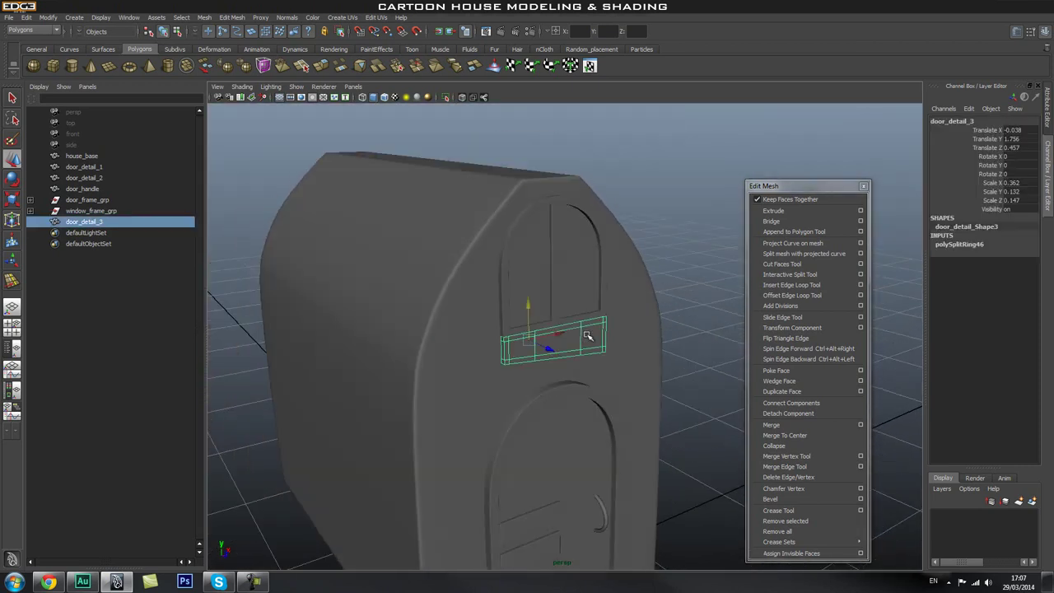
{"action": "double_click", "coordinate": [77, 222]}
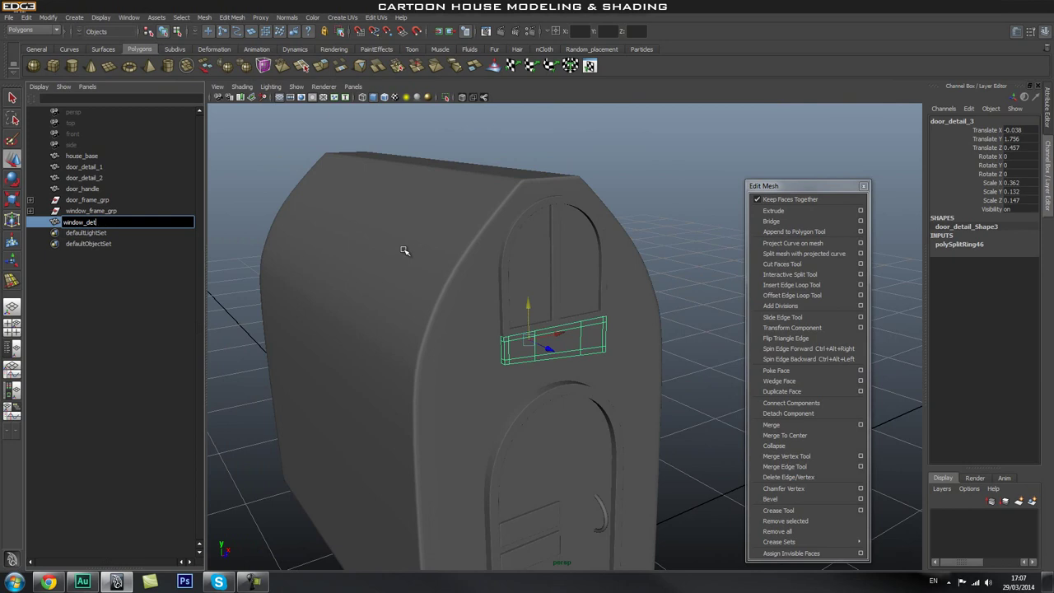
{"action": "key", "text": "Return"}
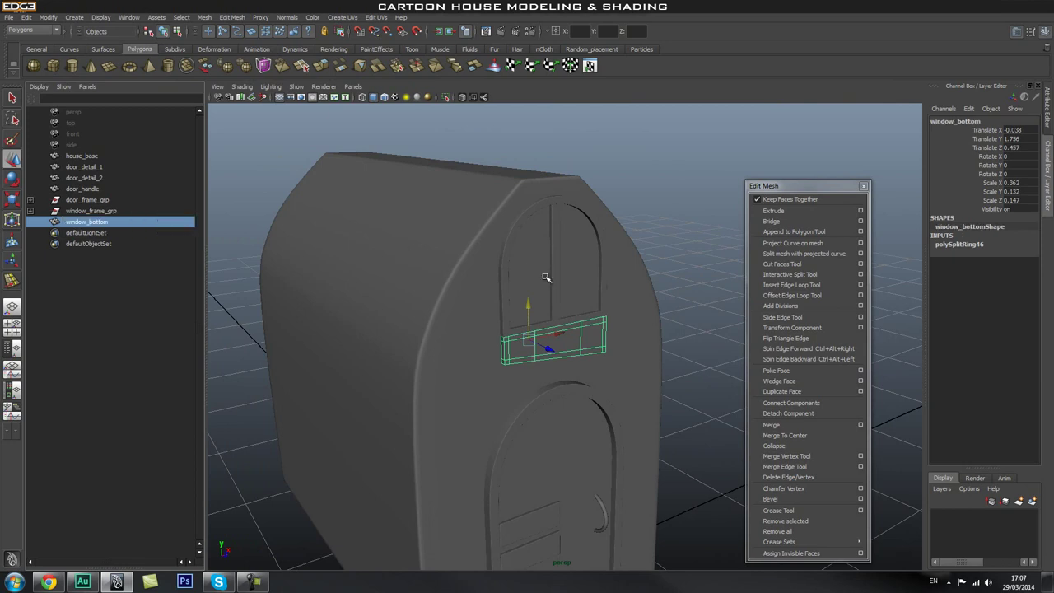
Parent window_bottom under window_frame_grp in the Outliner and select the whole group.
{"action": "left_click", "coordinate": [100, 213]}
{"action": "left_click", "coordinate": [95, 223]}
{"action": "middle_click_drag", "start_coordinate": [87, 224], "coordinate": [87, 210]}
{"action": "left_click", "coordinate": [93, 212]}
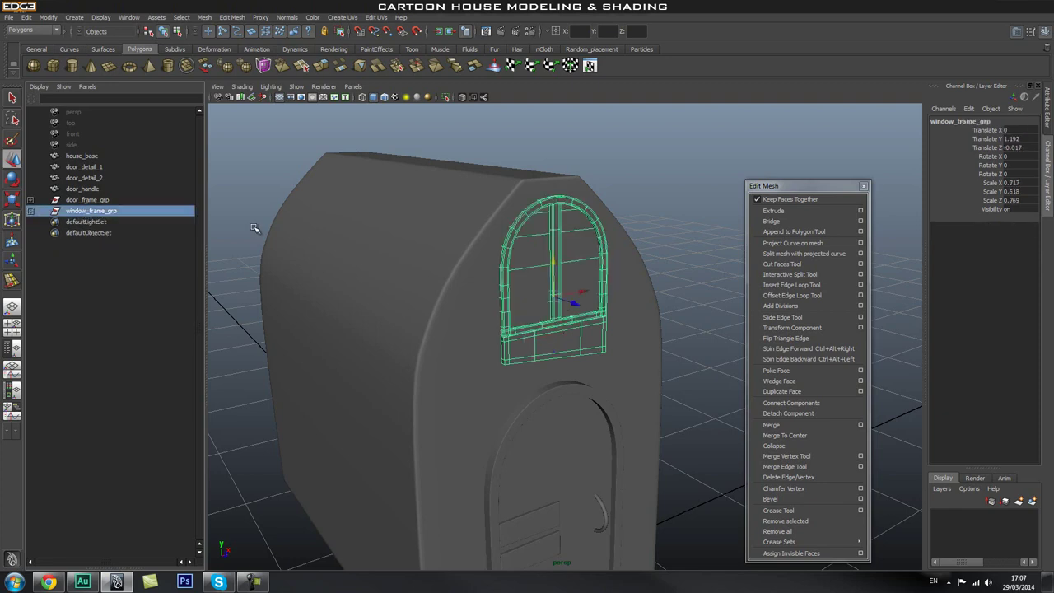
Duplicate window_frame_grp and move the copy out beside the house, to Translate X 1.409 and Y 0.278.
{"action": "left_click_drag", "start_coordinate": [673, 244], "coordinate": [470, 303], "text": "alt"}
{"action": "key", "text": "ctrl+d"}
{"action": "left_click_drag", "start_coordinate": [474, 237], "coordinate": [474, 328]}
{"action": "left_click_drag", "start_coordinate": [512, 364], "coordinate": [684, 381]}
Set the duplicated window group's Rotate Y to 90 so that it faces sideways, and deselect it.
{"action": "middle_click_drag", "start_coordinate": [646, 380], "coordinate": [563, 391], "text": "alt"}
{"action": "mouse_move", "coordinate": [565, 393]}
{"action": "left_mouse_down", "text": "alt"}
{"action": "mouse_move", "coordinate": [512, 387]}
{"action": "mouse_move", "coordinate": [574, 385]}
{"action": "mouse_move", "coordinate": [565, 387]}
{"action": "left_mouse_up", "text": "alt"}
{"action": "key", "text": "e"}
{"action": "double_click", "coordinate": [1018, 166]}
{"action": "type", "text": "90"}
{"action": "key", "text": "Return"}
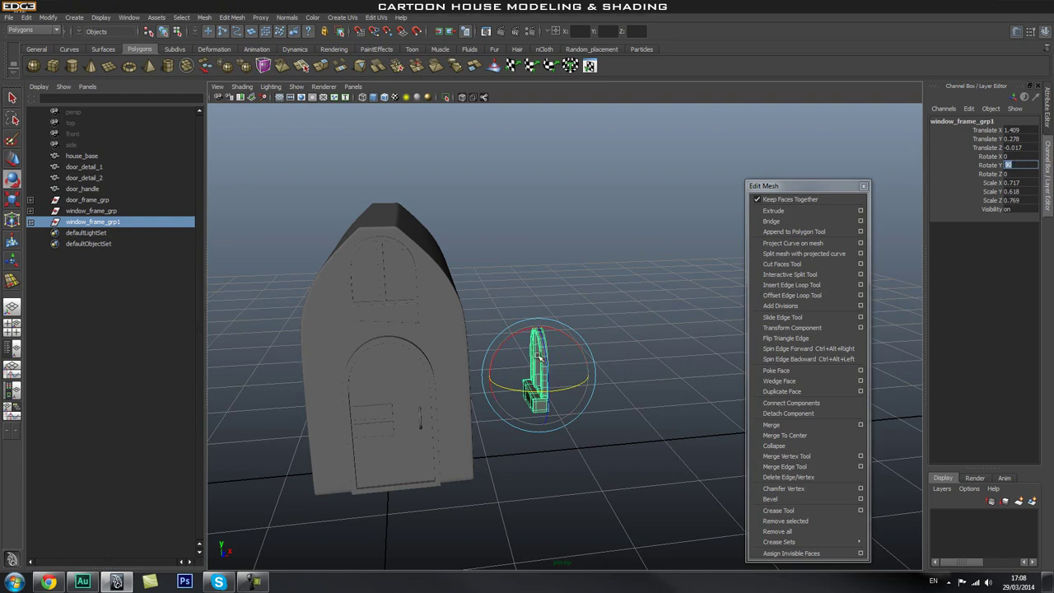
{"action": "left_click", "coordinate": [668, 287]}
{"action": "left_click_drag", "start_coordinate": [668, 287], "coordinate": [625, 319], "text": "alt"}
Move window_frame_grp1 up to the house's side wall in the front view, to Translate X 0.854, and show wireframe on shaded objects.
{"action": "key", "text": "space"}
{"action": "right_click_drag", "start_coordinate": [574, 332], "coordinate": [474, 343], "text": "alt"}
{"action": "middle_click_drag", "start_coordinate": [590, 359], "coordinate": [514, 320], "text": "alt"}
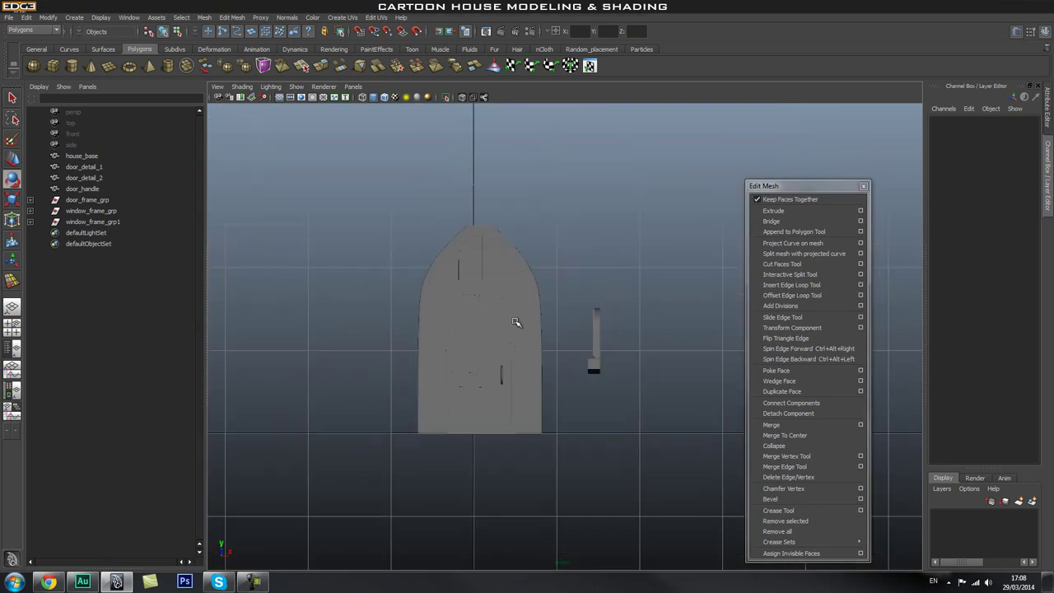
{"action": "scroll", "coordinate": [568, 336], "scroll_direction": "up", "scroll_amount": 2}
{"action": "left_click", "coordinate": [607, 329]}
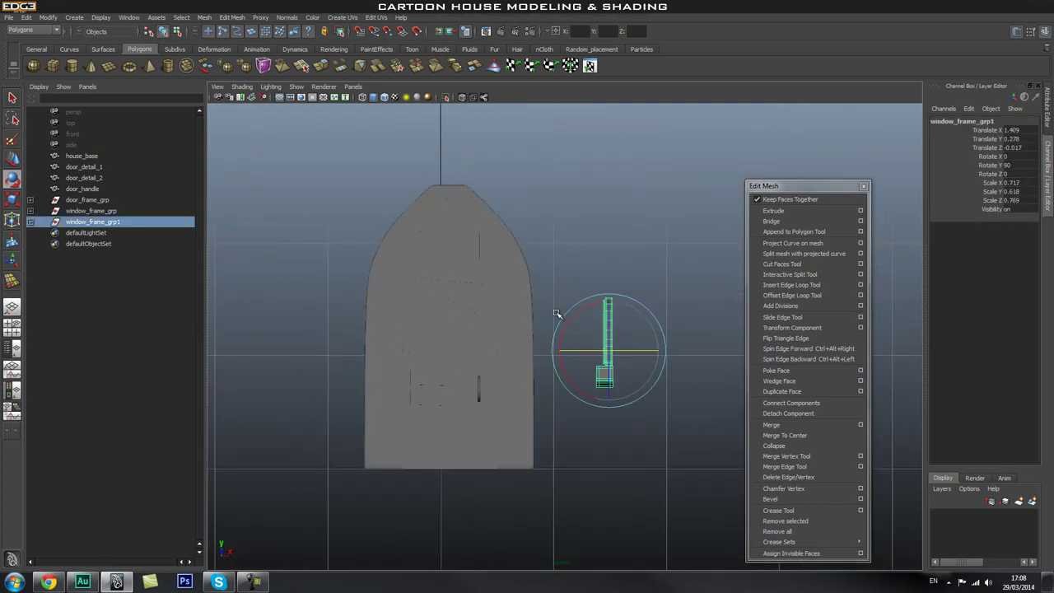
{"action": "key", "text": "w"}
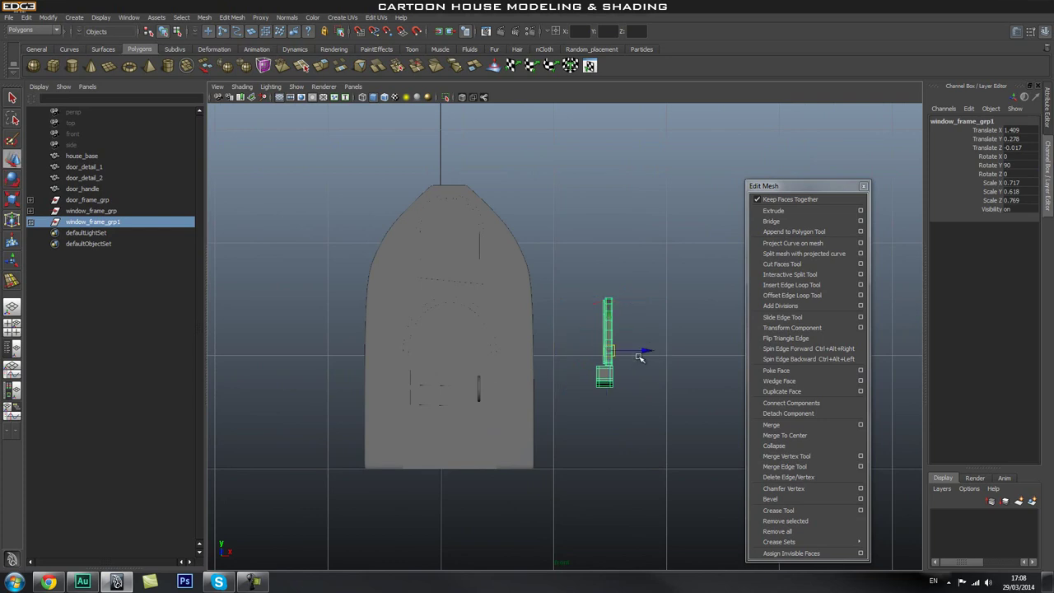
{"action": "left_click_drag", "start_coordinate": [647, 350], "coordinate": [581, 352]}
{"action": "scroll", "coordinate": [516, 369], "scroll_direction": "up", "scroll_amount": 3}
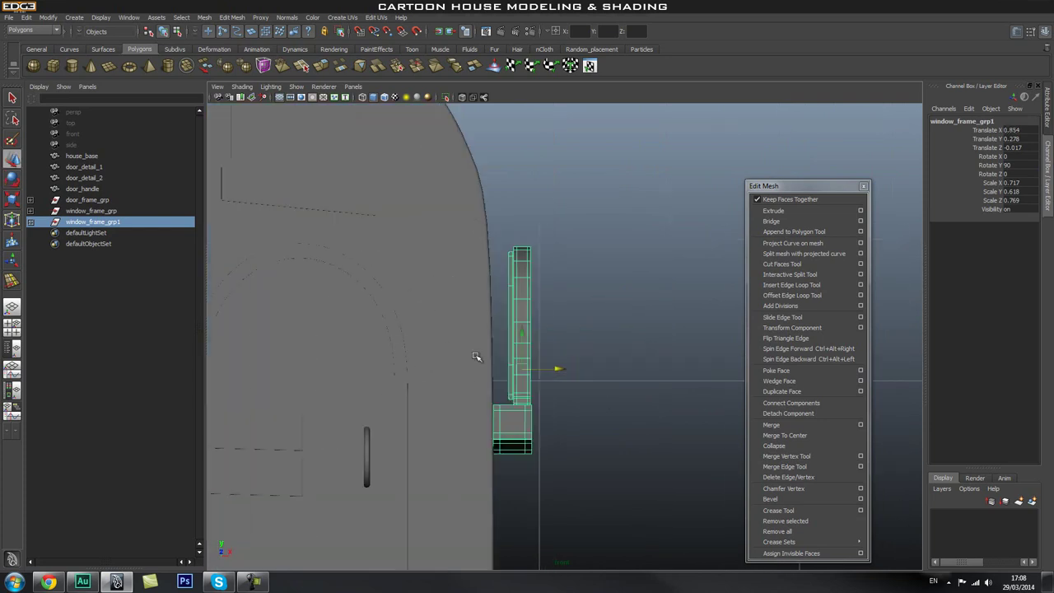
{"action": "left_click", "coordinate": [376, 96]}
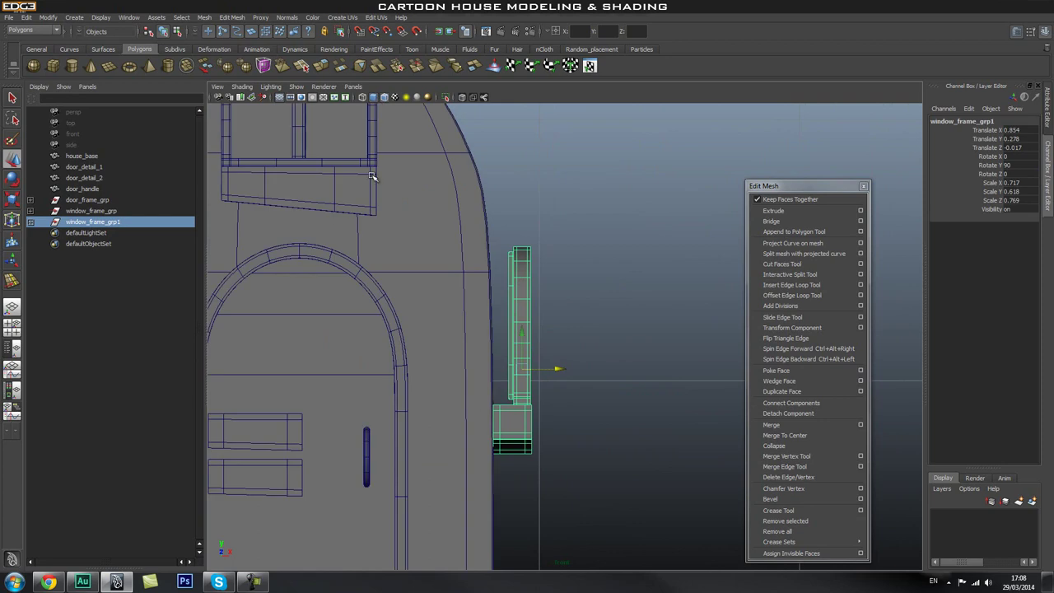
Push window_frame_grp1 into the side wall to Translate X 0.732 and slide it along the wall to Translate Z -0.597.
{"action": "scroll", "coordinate": [552, 370], "scroll_direction": "up", "scroll_amount": 2}
{"action": "mouse_move", "coordinate": [562, 372]}
{"action": "left_mouse_down"}
{"action": "mouse_move", "coordinate": [519, 376]}
{"action": "mouse_move", "coordinate": [524, 357]}
{"action": "mouse_move", "coordinate": [540, 355]}
{"action": "left_mouse_up"}
{"action": "key", "text": "space"}
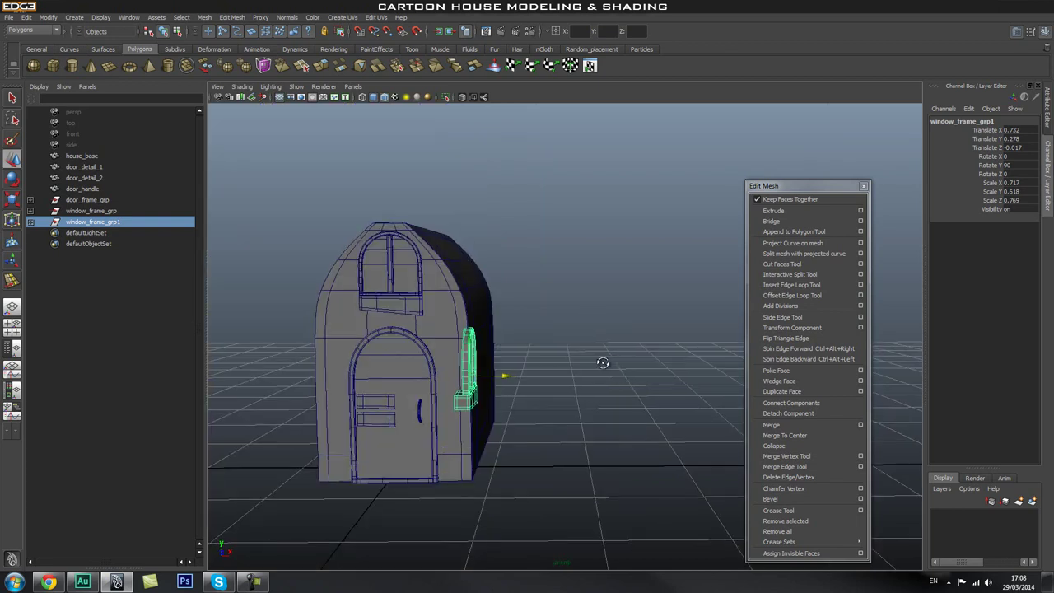
{"action": "left_click_drag", "start_coordinate": [612, 359], "coordinate": [538, 371], "text": "alt"}
{"action": "right_click_drag", "start_coordinate": [539, 371], "coordinate": [619, 358], "text": "alt"}
{"action": "left_click_drag", "start_coordinate": [494, 360], "coordinate": [597, 387]}
{"action": "middle_click_drag", "start_coordinate": [623, 361], "coordinate": [534, 370], "text": "alt"}
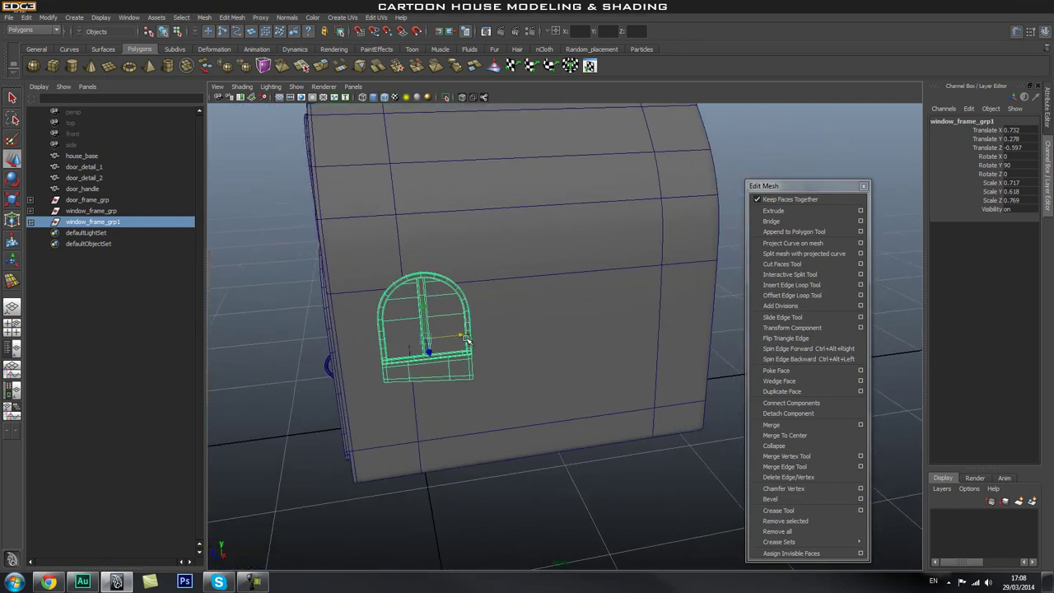
Adjust window_frame_grp1 to Translate Z -0.656, place a duplicate farther back on the side wall at Translate Z -2.096, and deselect.
{"action": "left_click_drag", "start_coordinate": [458, 336], "coordinate": [671, 323]}
{"action": "key", "text": "ctrl+d"}
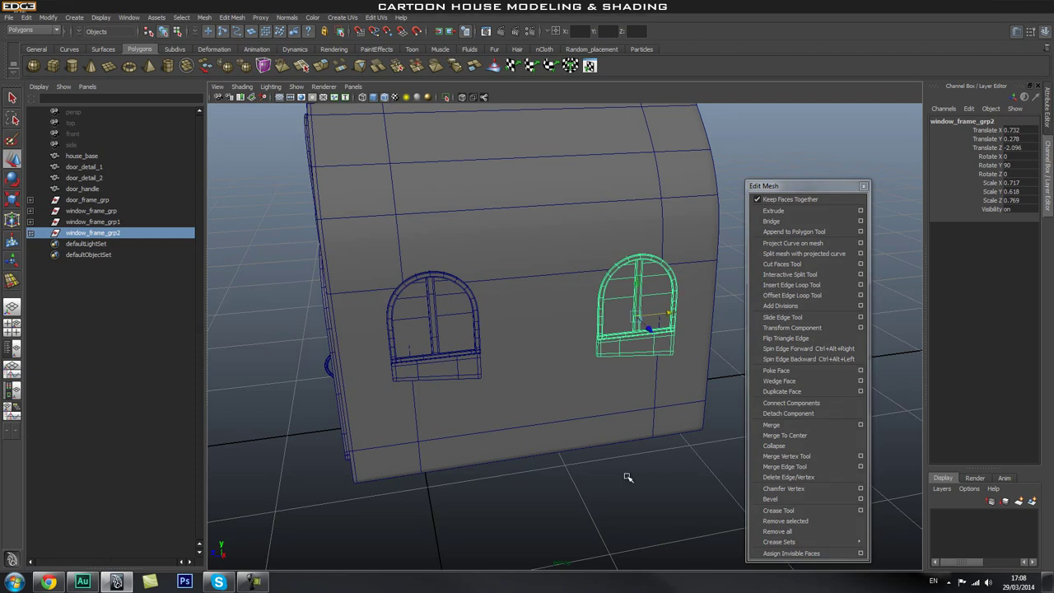
{"action": "left_click", "coordinate": [628, 468]}
{"action": "right_click_drag", "start_coordinate": [628, 469], "coordinate": [435, 442], "text": "alt"}
{"action": "left_click_drag", "start_coordinate": [435, 442], "coordinate": [502, 428], "text": "alt"}
{"action": "middle_click_drag", "start_coordinate": [461, 400], "coordinate": [479, 399], "text": "alt"}
{"action": "scroll", "coordinate": [476, 399], "scroll_direction": "down", "scroll_amount": 2}
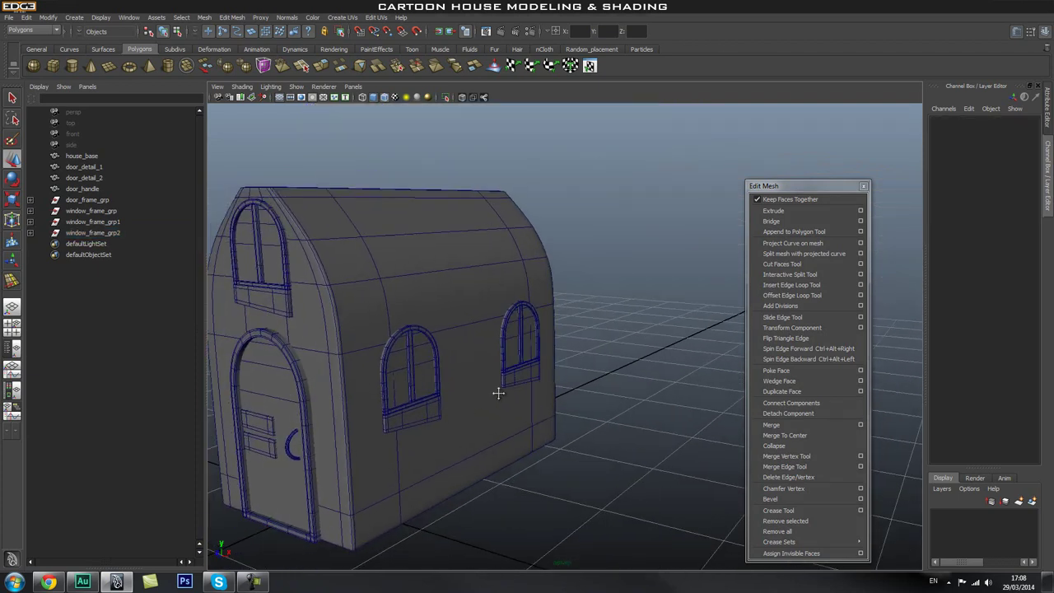
Select the whole window_frame_grp1, nudge it slightly out of the wall to Translate X 0.735, and deselect it.
{"action": "left_click_drag", "start_coordinate": [475, 400], "coordinate": [459, 393], "text": "alt"}
{"action": "scroll", "coordinate": [430, 417], "scroll_direction": "up", "scroll_amount": 3}
{"action": "left_click", "coordinate": [437, 418]}
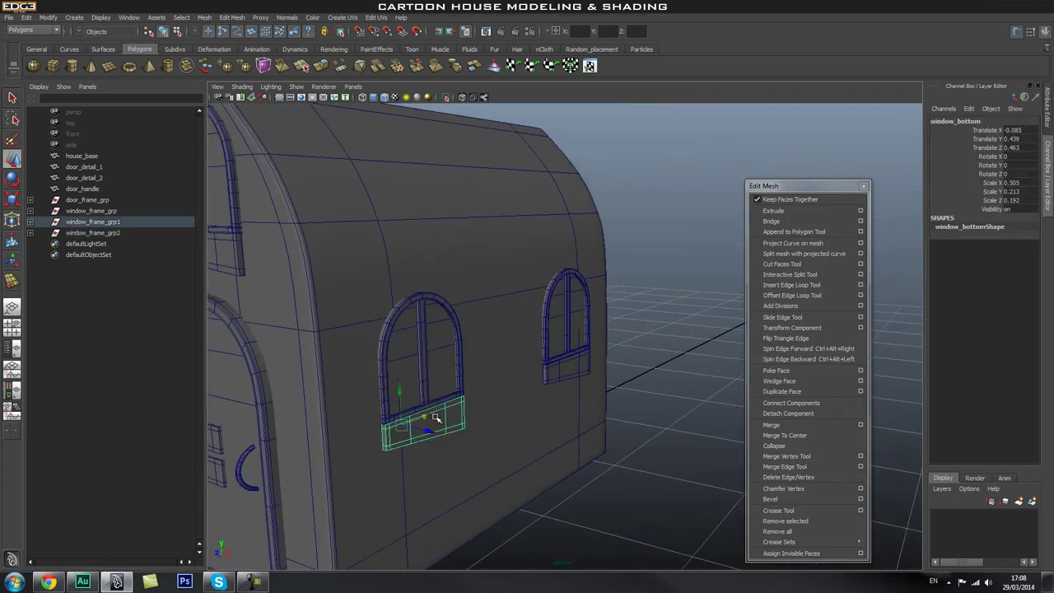
{"action": "key", "text": "Up"}
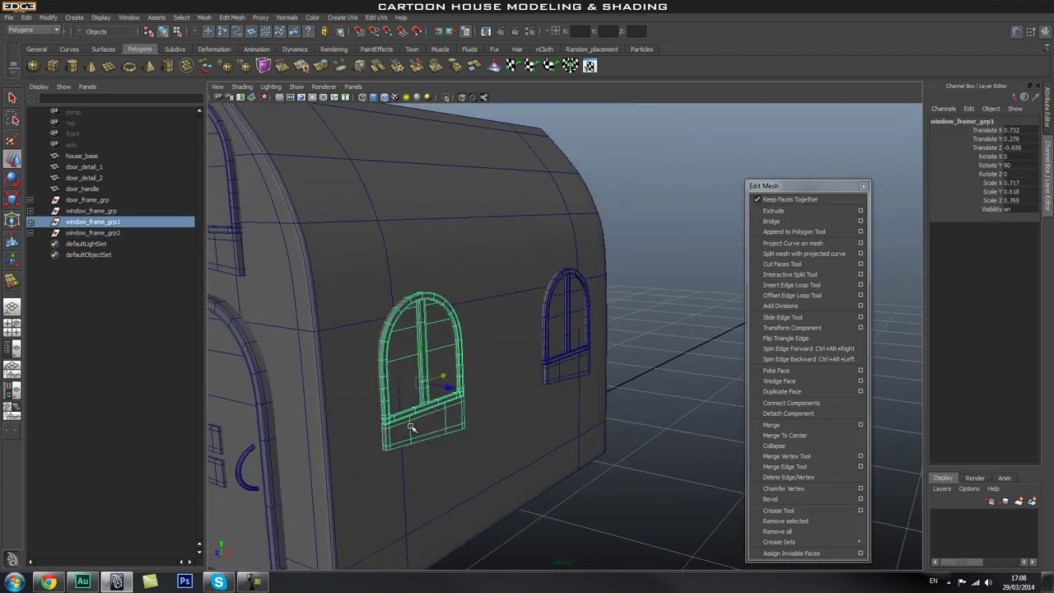
{"action": "left_click_drag", "start_coordinate": [450, 387], "coordinate": [452, 387]}
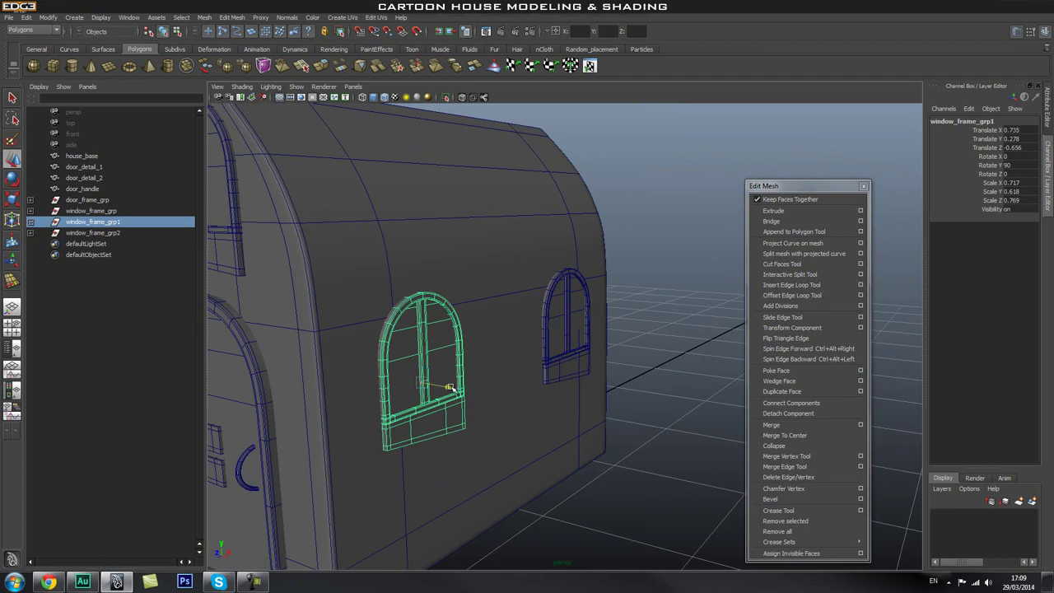
{"action": "left_click", "coordinate": [682, 432]}
Select the whole window_frame_grp2, nudge it slightly out of the wall to Translate X 0.74, and deselect it.
{"action": "left_click", "coordinate": [580, 308]}
{"action": "key", "text": "Up"}
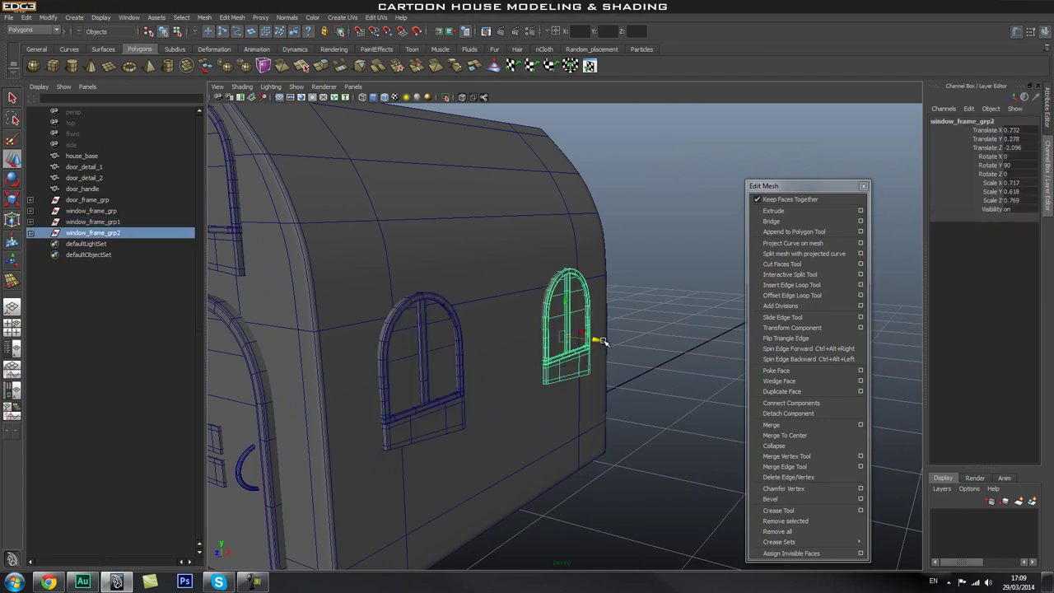
{"action": "left_click", "coordinate": [650, 307]}
{"action": "left_click_drag", "start_coordinate": [650, 307], "coordinate": [573, 308], "text": "alt"}
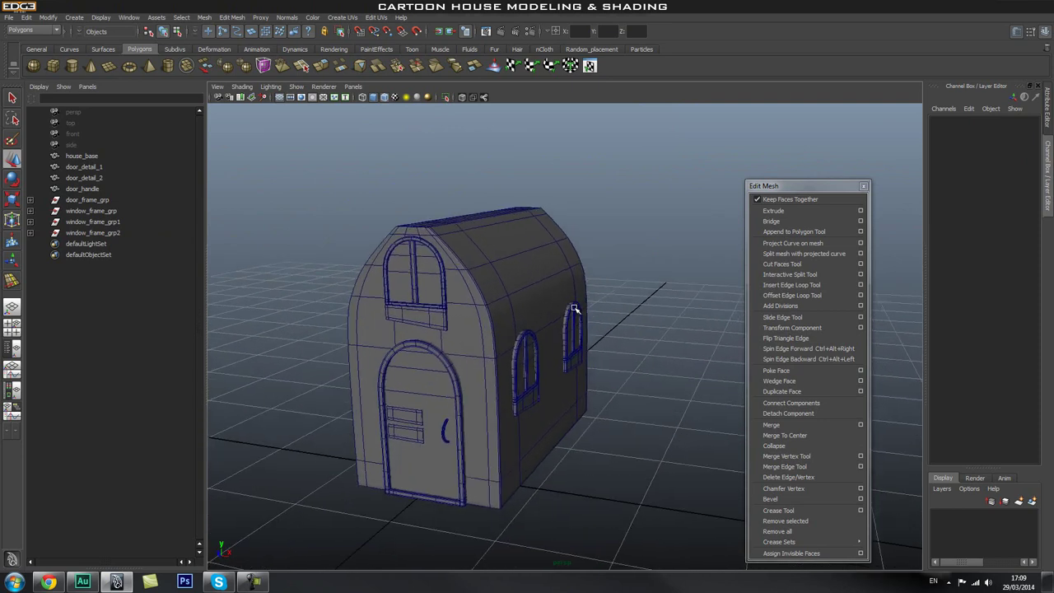
Select the front window group and examine the house's front and both side walls.
{"action": "mouse_move", "coordinate": [526, 347]}
{"action": "left_mouse_down", "text": "alt"}
{"action": "mouse_move", "coordinate": [585, 348]}
{"action": "mouse_move", "coordinate": [528, 356]}
{"action": "left_mouse_up", "text": "alt"}
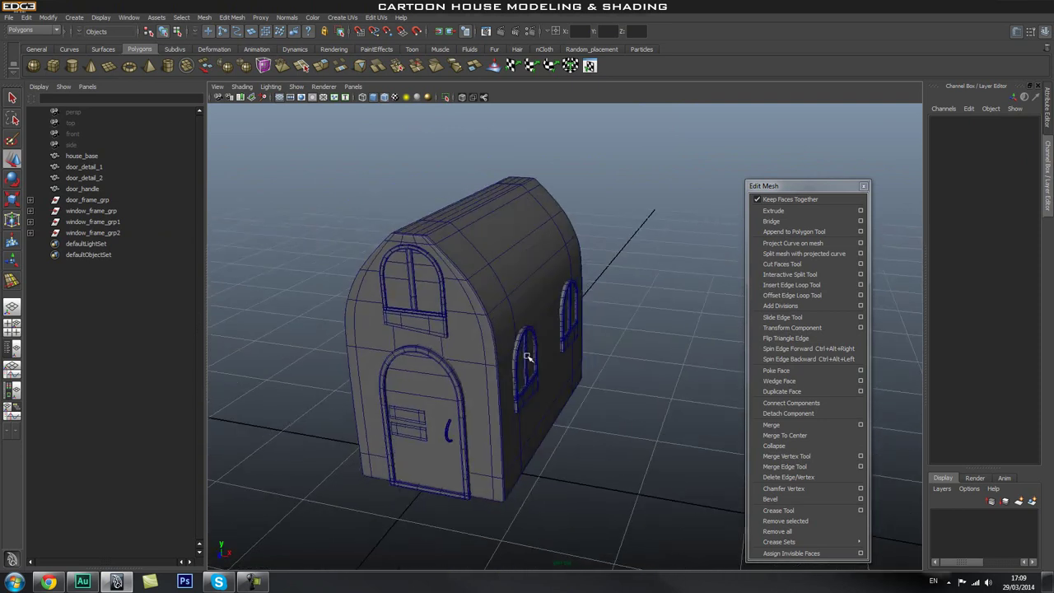
{"action": "left_click_drag", "start_coordinate": [575, 312], "coordinate": [540, 298], "text": "alt"}
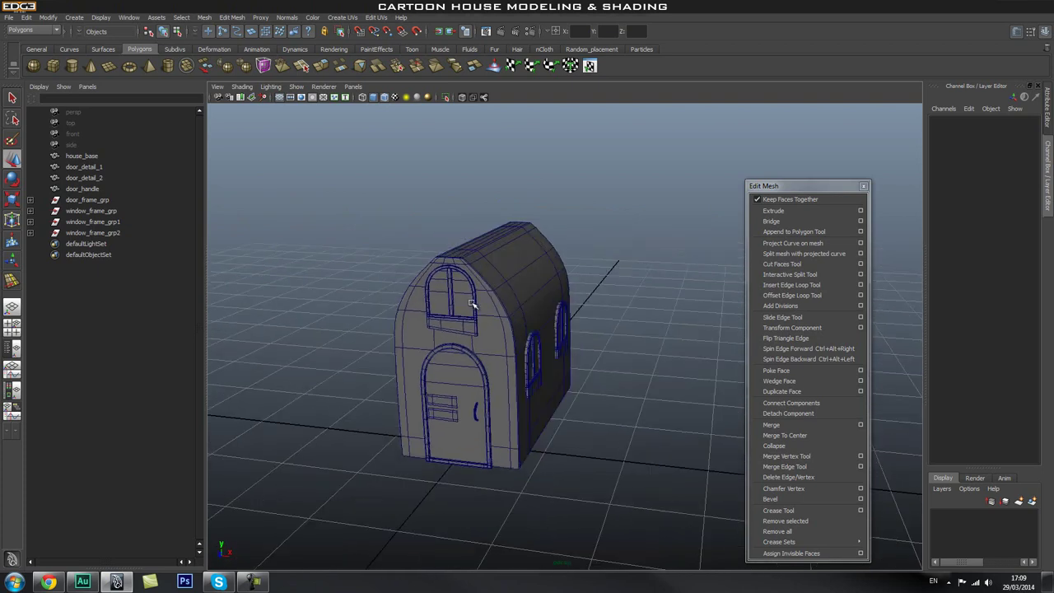
{"action": "left_click", "coordinate": [473, 302]}
{"action": "key", "text": "Up"}
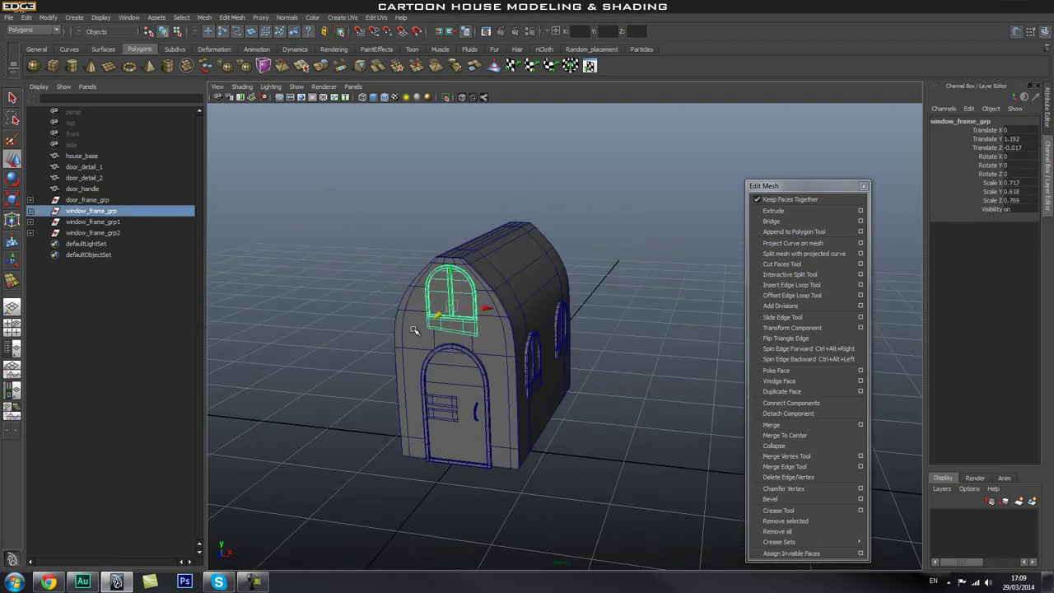
{"action": "left_click_drag", "start_coordinate": [393, 354], "coordinate": [424, 391], "text": "alt"}
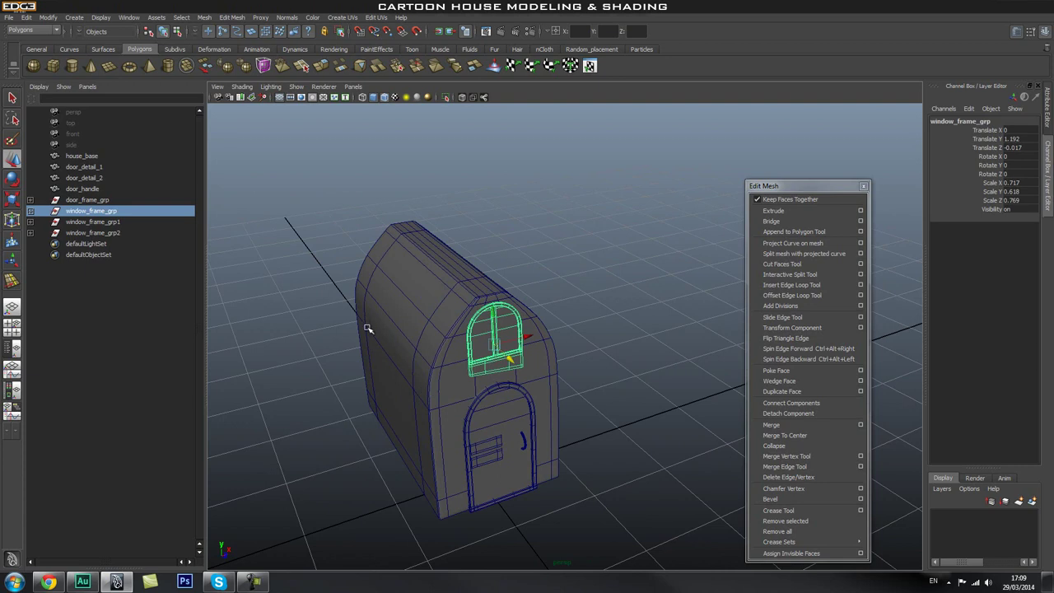
{"action": "left_click_drag", "start_coordinate": [623, 305], "coordinate": [554, 307], "text": "alt"}
Group window_frame_grp1 and window_frame_grp2 together and name the new group windows_side.
{"action": "left_click", "coordinate": [541, 333]}
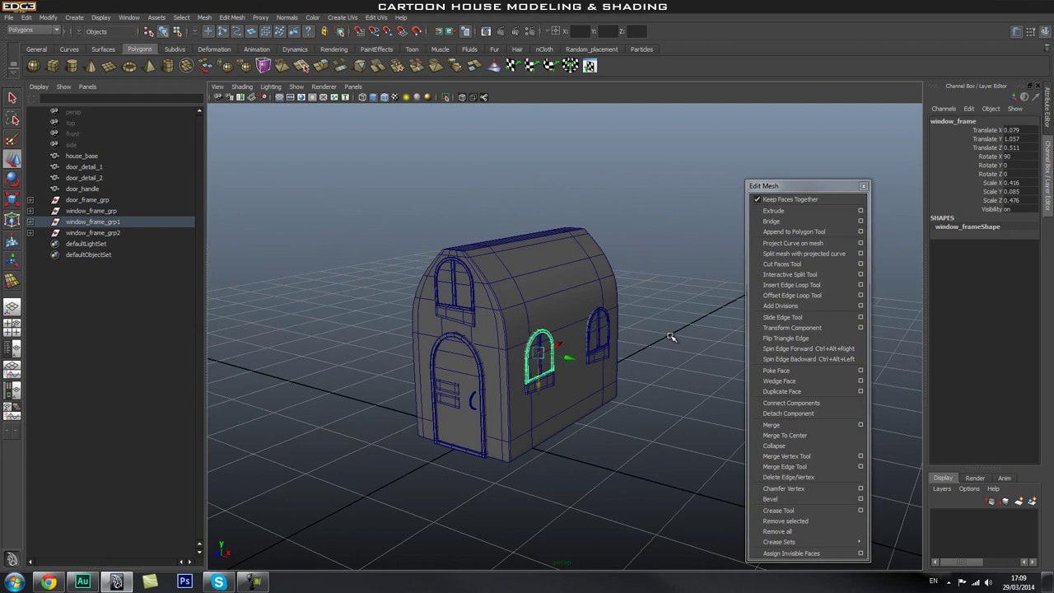
{"action": "key", "text": "Up"}
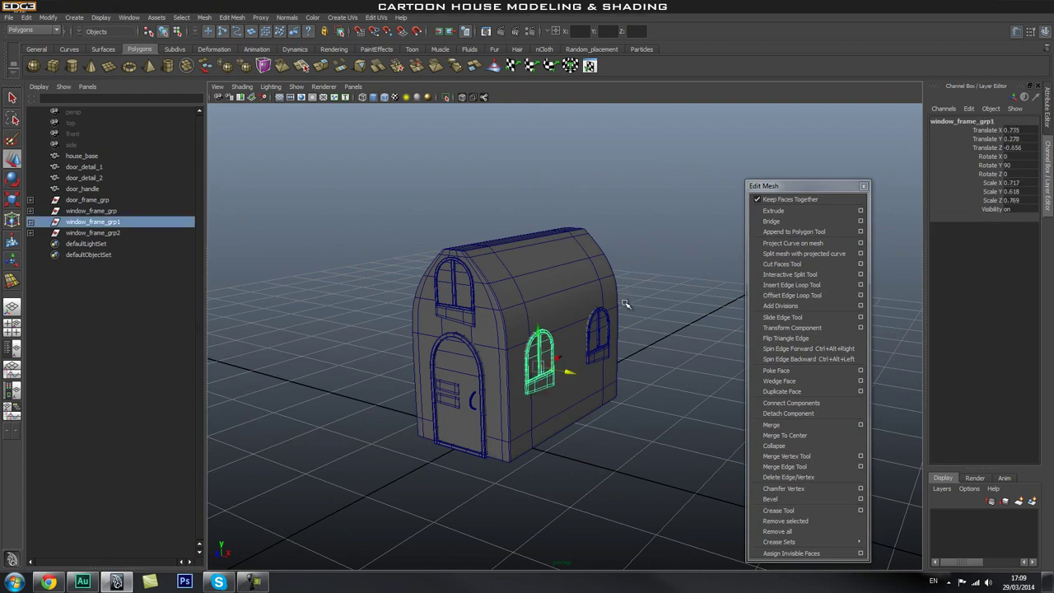
{"action": "left_click_drag", "start_coordinate": [663, 342], "coordinate": [655, 345], "text": "alt"}
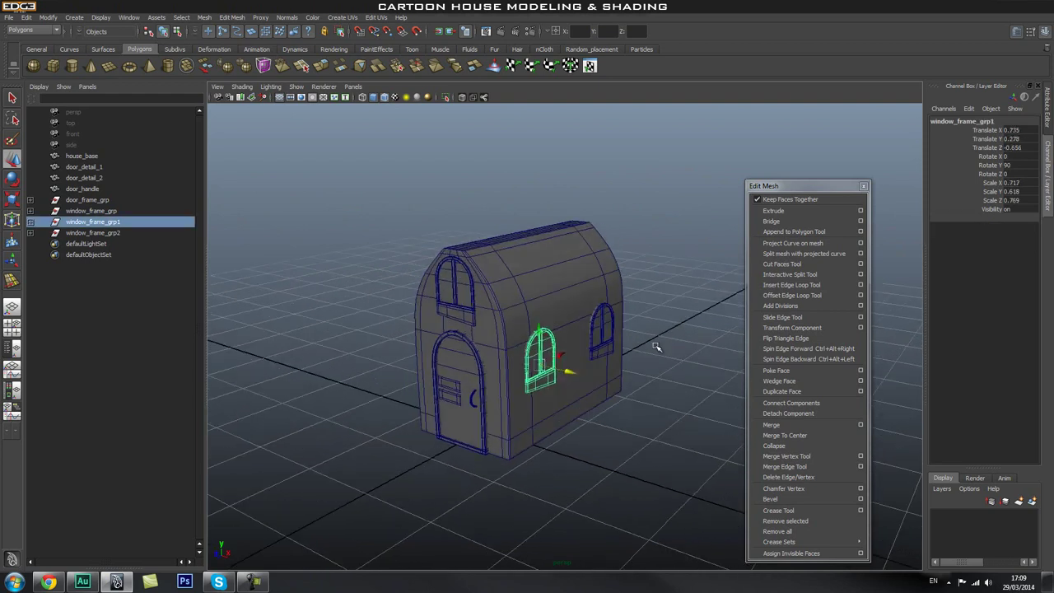
{"action": "left_click", "coordinate": [124, 233], "text": "ctrl"}
{"action": "left_click_drag", "start_coordinate": [612, 419], "coordinate": [634, 417], "text": "alt"}
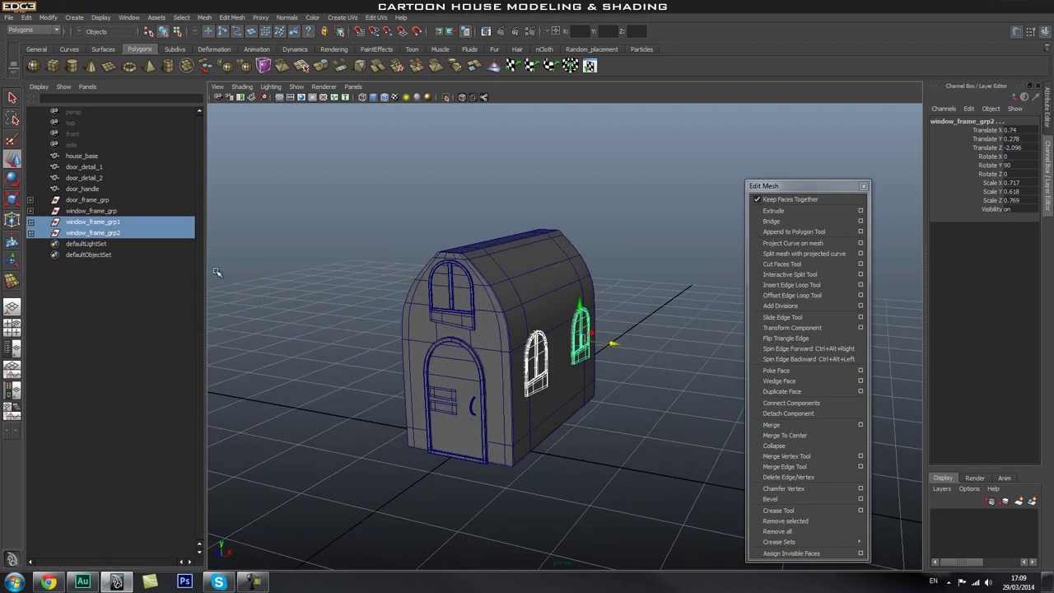
{"action": "key", "text": "ctrl+g"}
{"action": "double_click", "coordinate": [80, 225]}
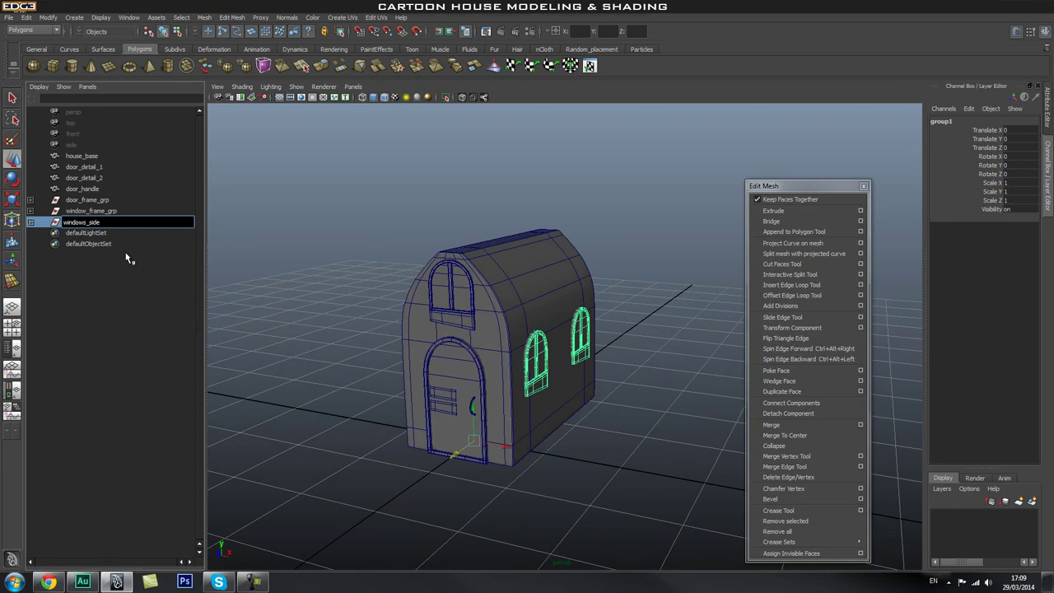
{"action": "key", "text": "Return"}
Duplicate the windows_side group, leaving the copy in place with its pivot at the house's centre.
{"action": "left_click_drag", "start_coordinate": [523, 239], "coordinate": [650, 332], "text": "alt"}
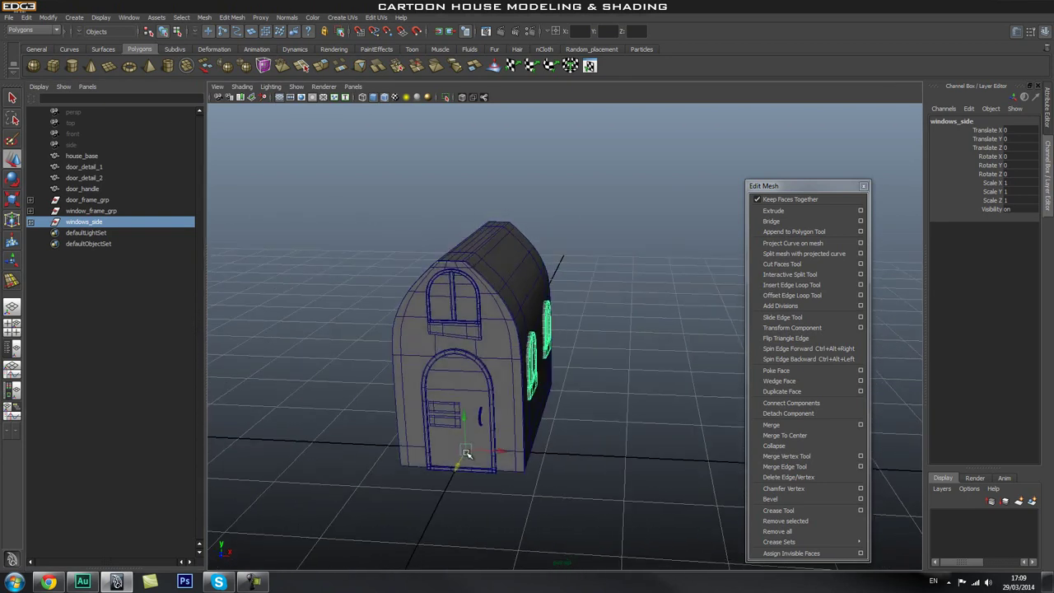
{"action": "left_click_drag", "start_coordinate": [466, 453], "coordinate": [411, 434], "text": "alt"}
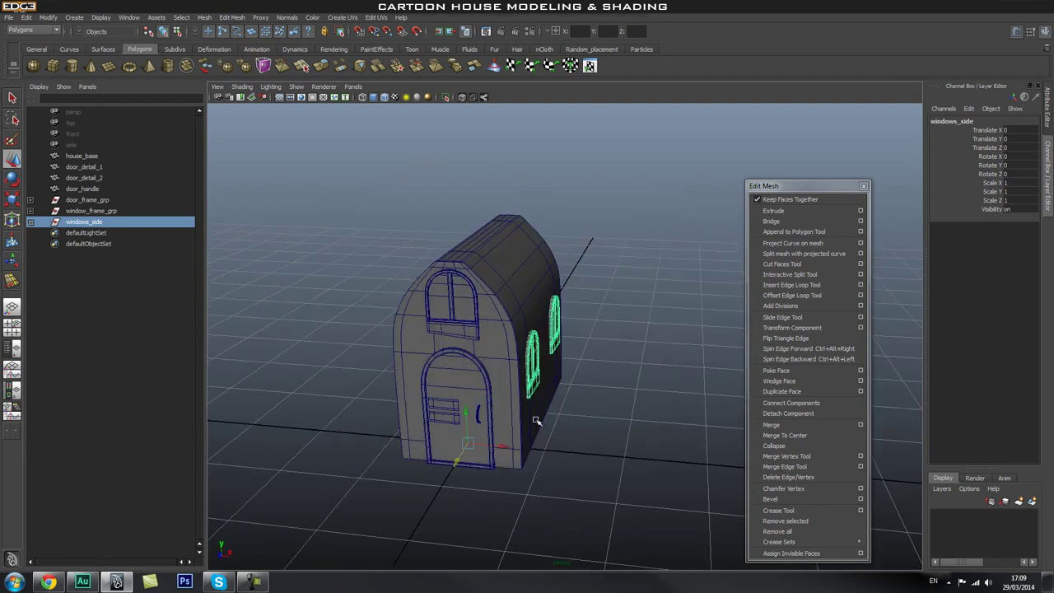
{"action": "key", "text": "ctrl+d"}
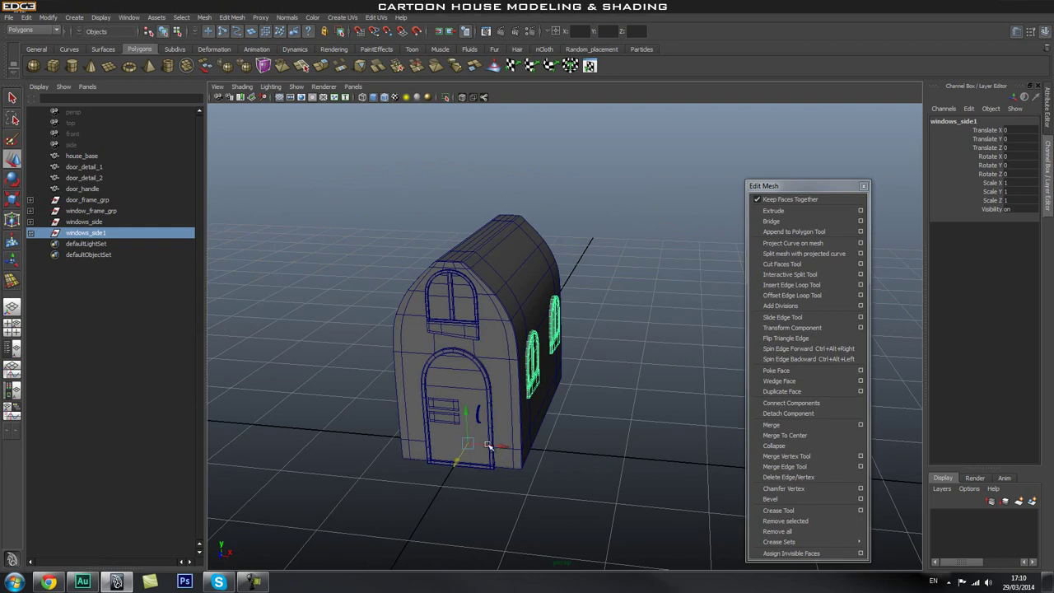
{"action": "left_click_drag", "start_coordinate": [497, 451], "coordinate": [510, 471], "text": "alt"}
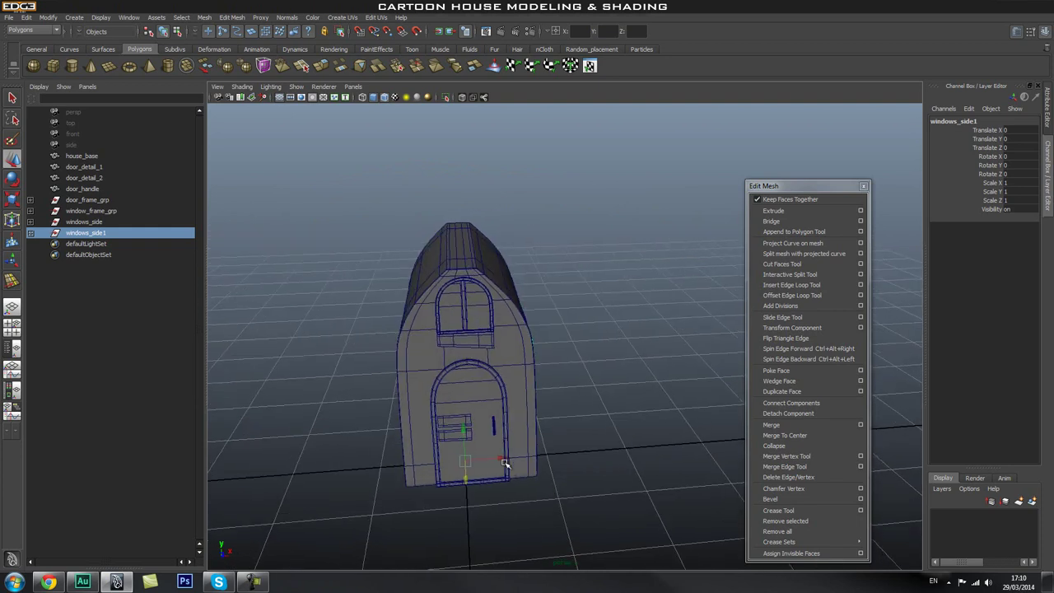
{"action": "left_click_drag", "start_coordinate": [650, 455], "coordinate": [508, 419], "text": "alt"}
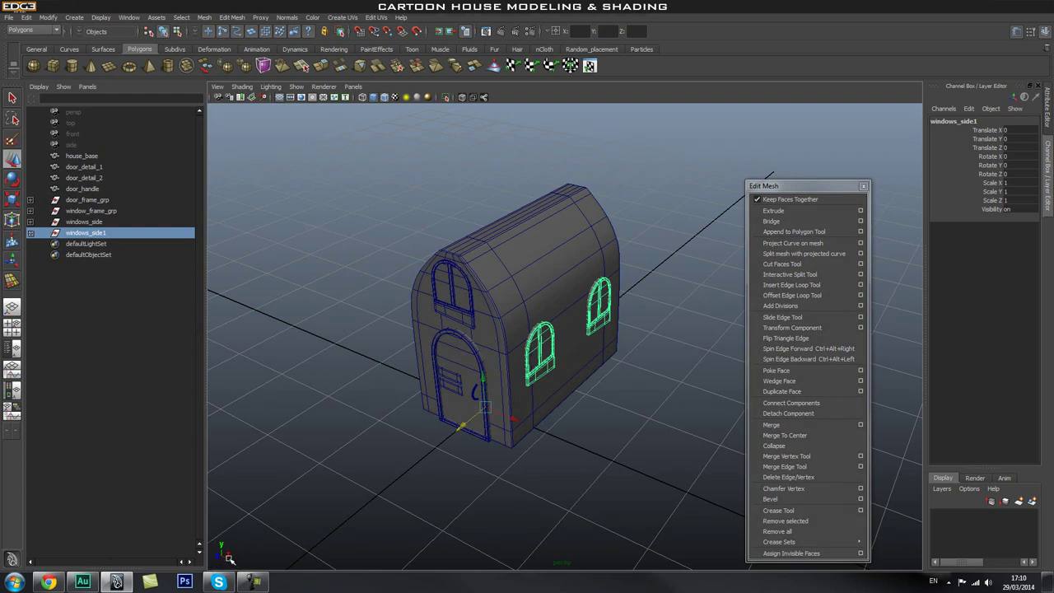
{"action": "left_click_drag", "start_coordinate": [399, 511], "coordinate": [473, 497], "text": "alt"}
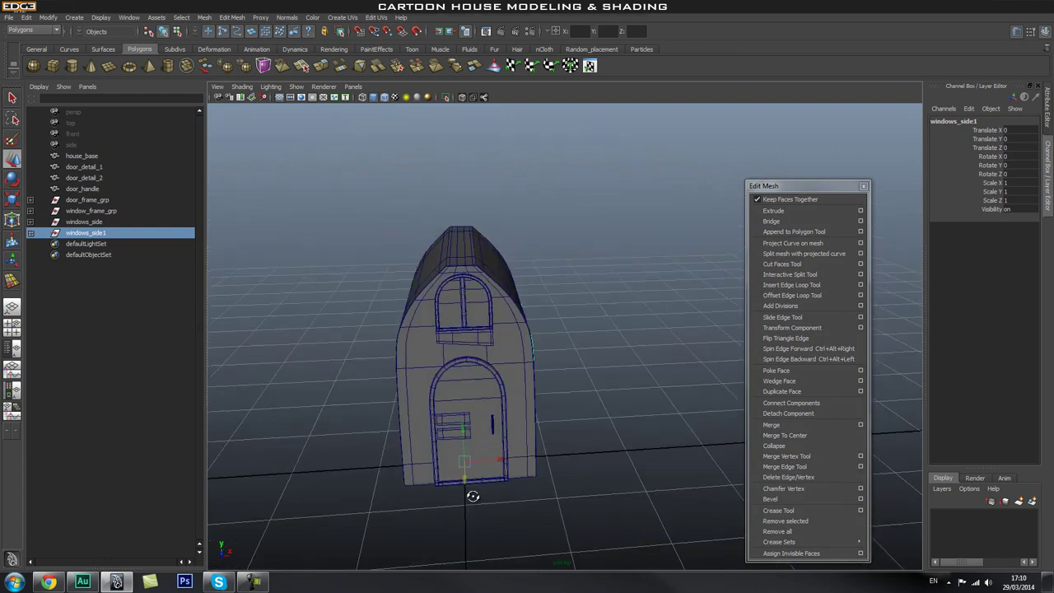
Mirror the duplicated windows_side1 group to the opposite side wall by setting its Scale X to -1.
{"action": "key", "text": "r"}
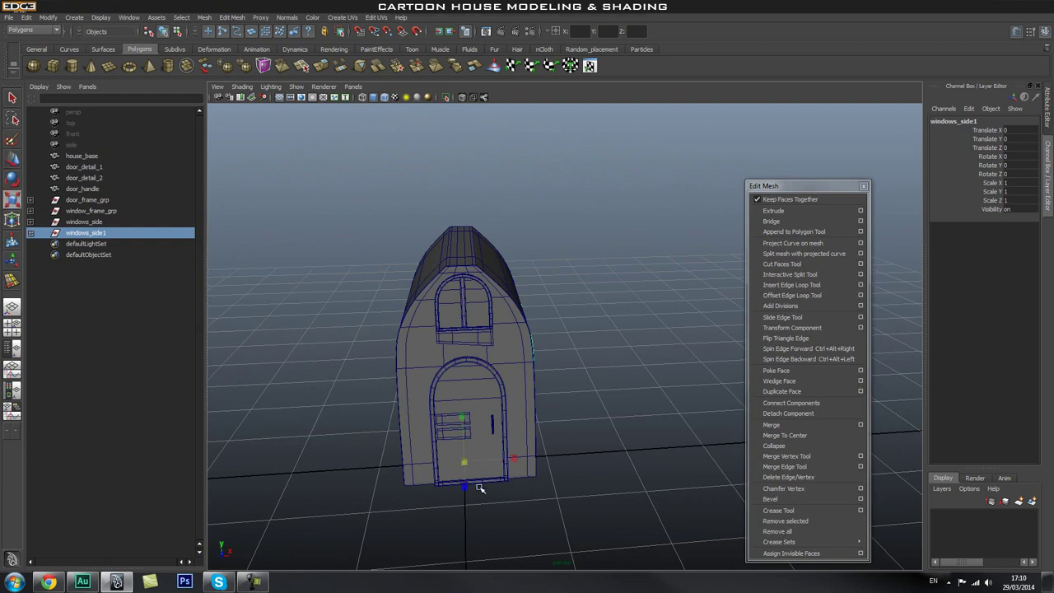
{"action": "left_click_drag", "start_coordinate": [508, 475], "coordinate": [528, 494], "text": "alt"}
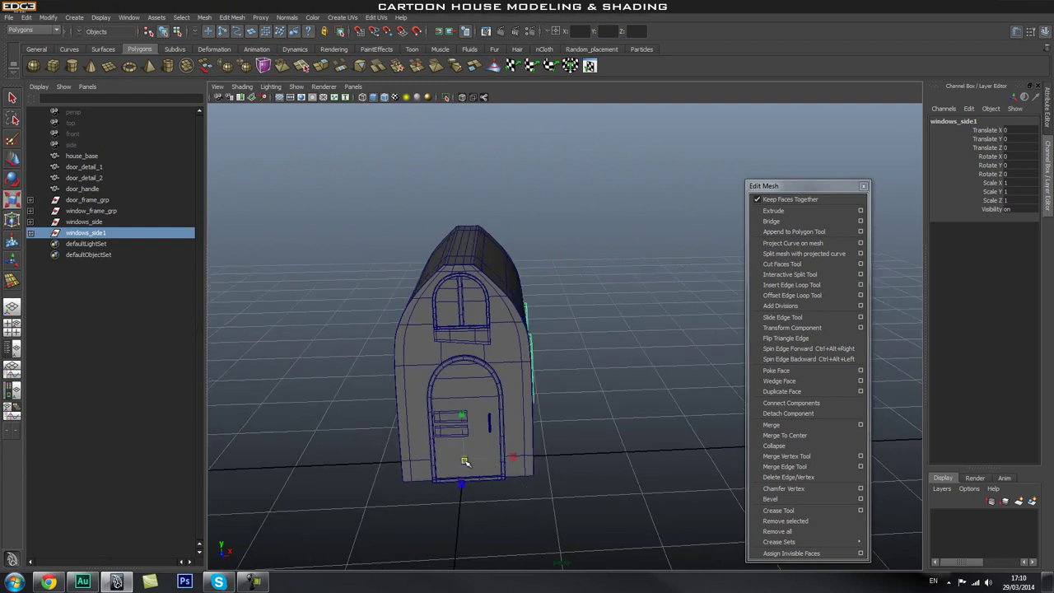
{"action": "left_click", "coordinate": [580, 30]}
{"action": "left_click_drag", "start_coordinate": [630, 230], "coordinate": [609, 221], "text": "alt"}
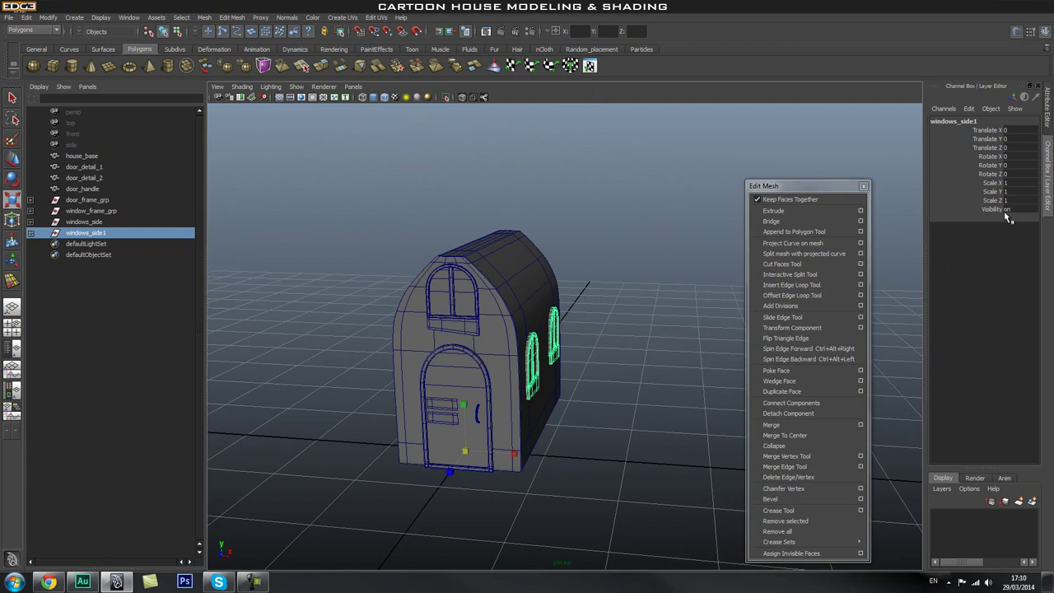
{"action": "double_click", "coordinate": [1005, 183]}
{"action": "left_click_drag", "start_coordinate": [686, 239], "coordinate": [658, 233], "text": "alt"}
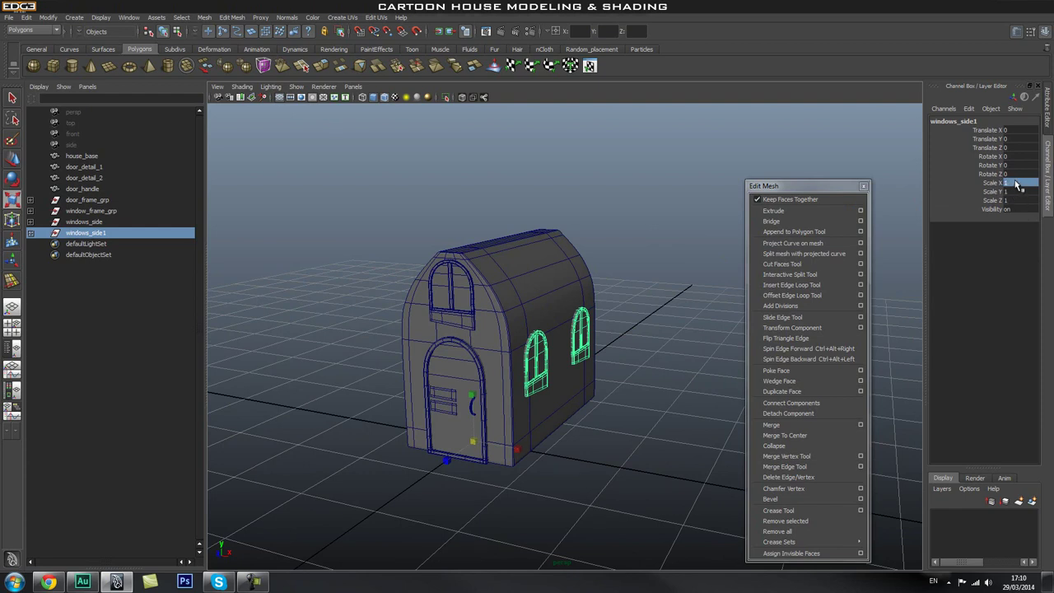
{"action": "left_click_drag", "start_coordinate": [576, 275], "coordinate": [578, 335], "text": "alt"}
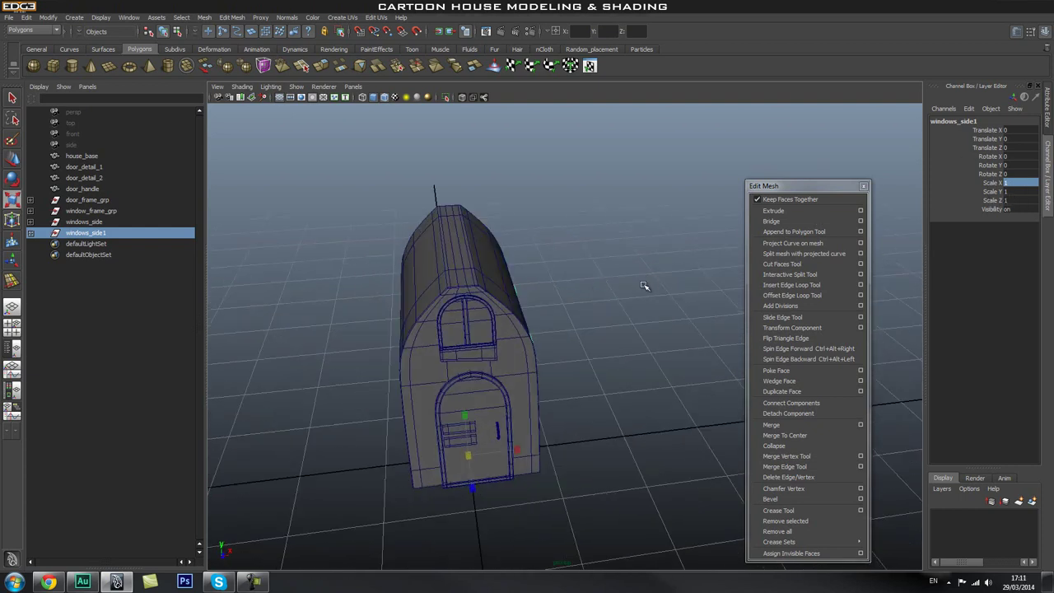
{"action": "left_click_drag", "start_coordinate": [623, 289], "coordinate": [614, 288], "text": "alt"}
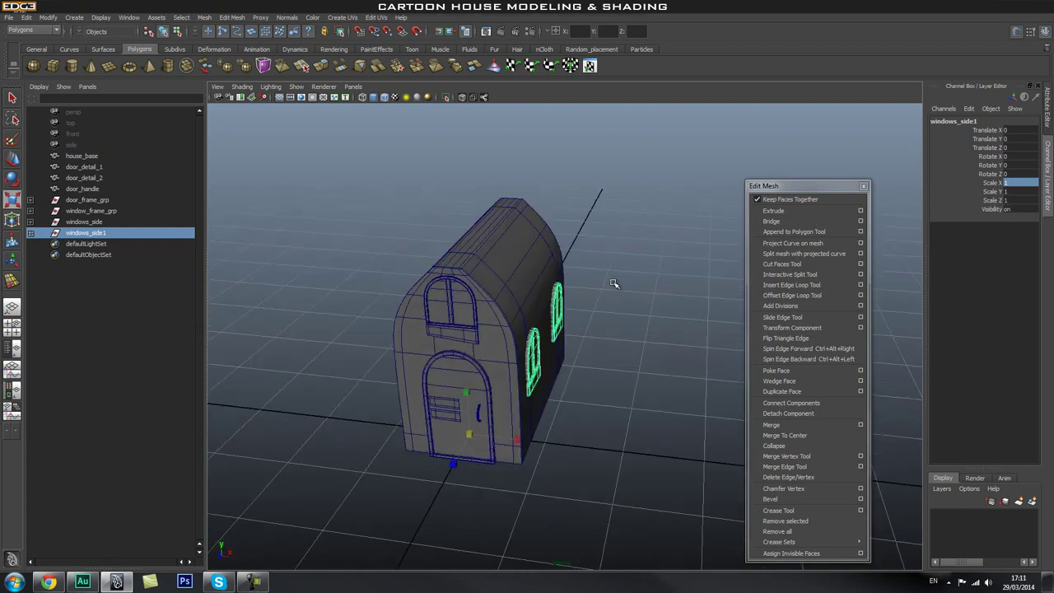
{"action": "left_click", "coordinate": [1004, 183]}
{"action": "double_click", "coordinate": [1005, 183]}
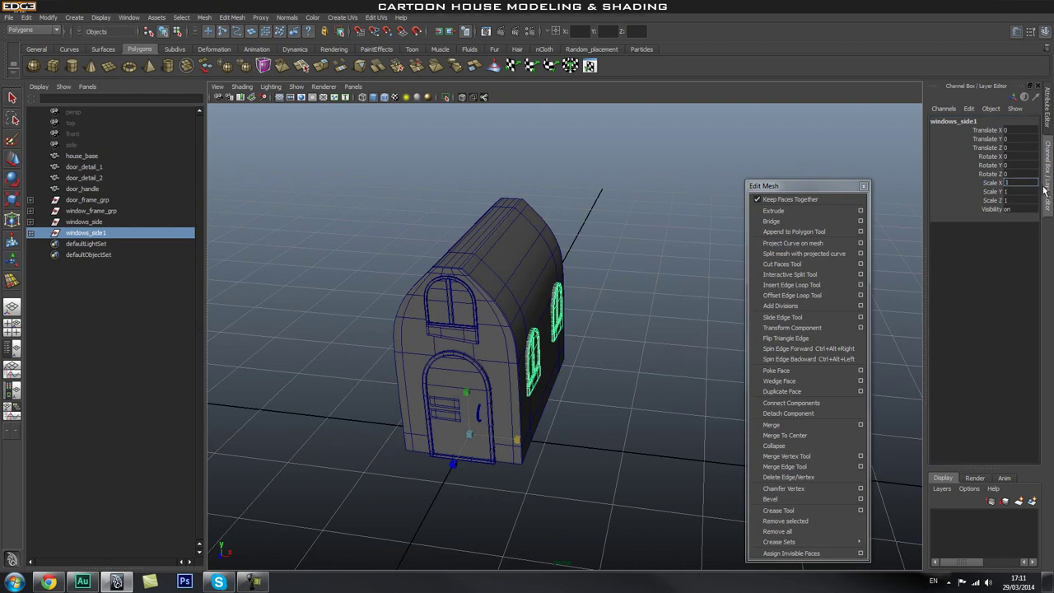
{"action": "key", "text": "Return"}
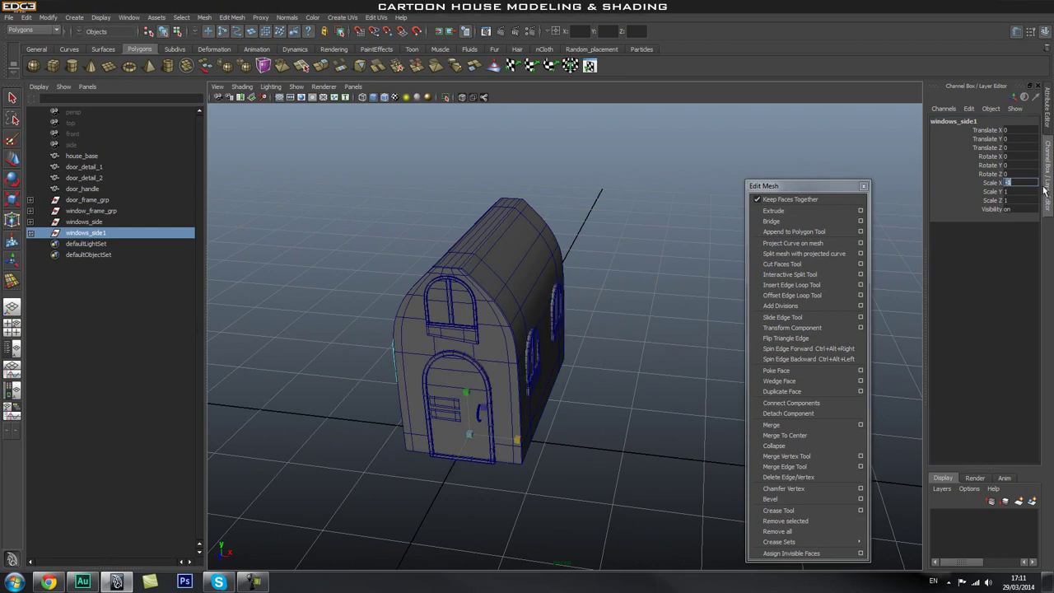
Move the mirrored windows_side1 group inward against the opposite wall, to Translate X 0.146, and deselect it.
{"action": "left_click_drag", "start_coordinate": [630, 385], "coordinate": [684, 379], "text": "alt"}
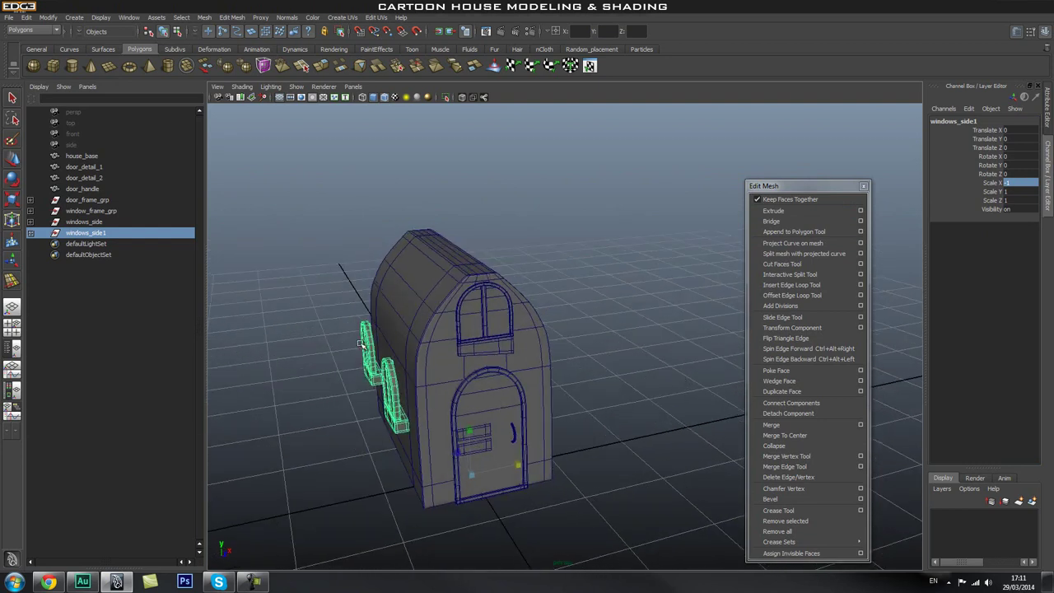
{"action": "left_click_drag", "start_coordinate": [577, 371], "coordinate": [558, 309], "text": "alt"}
{"action": "left_click_drag", "start_coordinate": [438, 267], "coordinate": [437, 294], "text": "alt"}
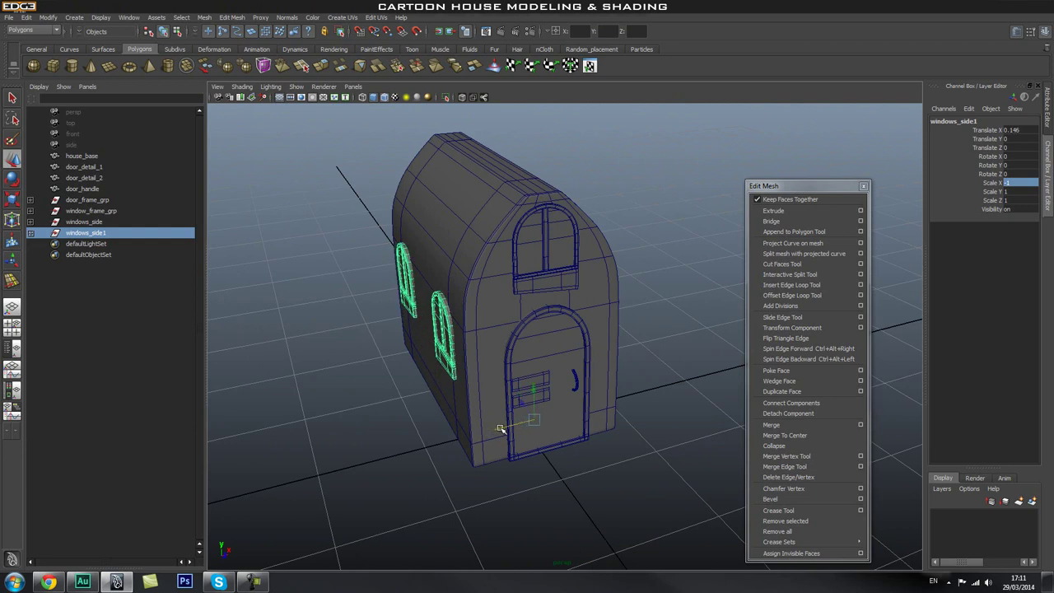
{"action": "left_click", "coordinate": [696, 437]}
Examine the house from several angles to check how the front and side windows sit on the walls.
{"action": "left_click_drag", "start_coordinate": [697, 437], "coordinate": [441, 396], "text": "alt"}
{"action": "left_click_drag", "start_coordinate": [422, 280], "coordinate": [532, 397], "text": "alt"}
{"action": "middle_click_drag", "start_coordinate": [532, 397], "coordinate": [511, 377], "text": "alt"}
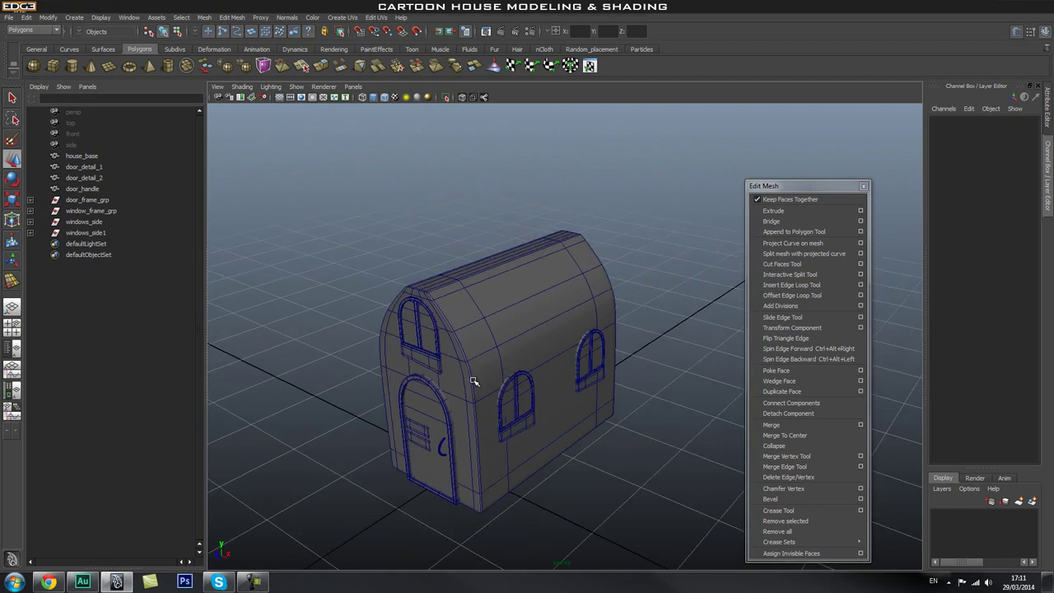
{"action": "left_click_drag", "start_coordinate": [398, 319], "coordinate": [428, 313], "text": "alt"}
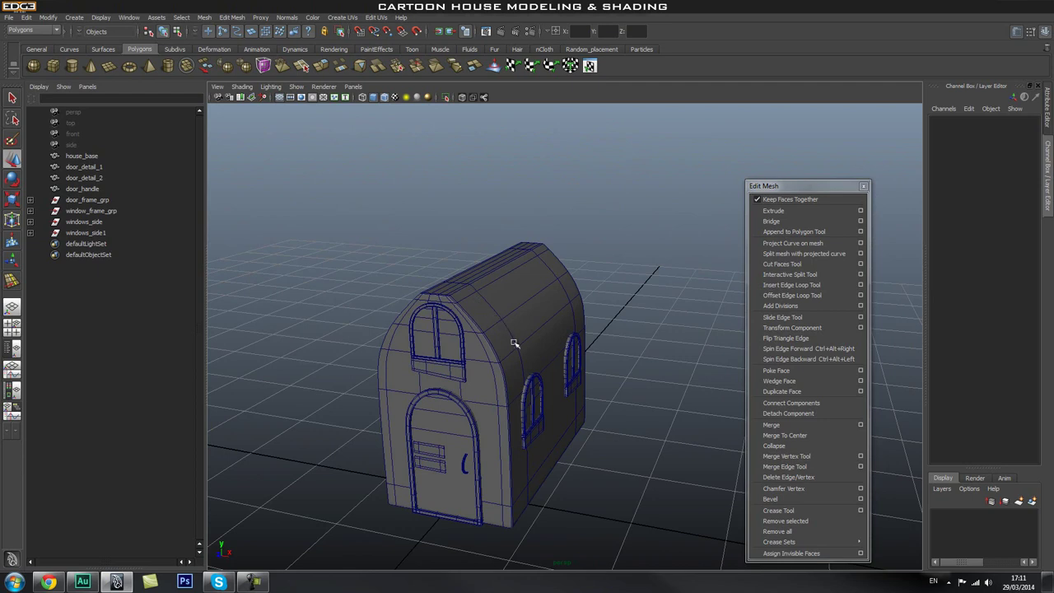
{"action": "left_click_drag", "start_coordinate": [616, 306], "coordinate": [535, 342], "text": "alt"}
{"action": "right_click_drag", "start_coordinate": [535, 343], "coordinate": [489, 332], "text": "alt"}
{"action": "left_click_drag", "start_coordinate": [588, 352], "coordinate": [578, 332], "text": "alt"}
{"action": "right_click_drag", "start_coordinate": [459, 322], "coordinate": [524, 338], "text": "alt"}
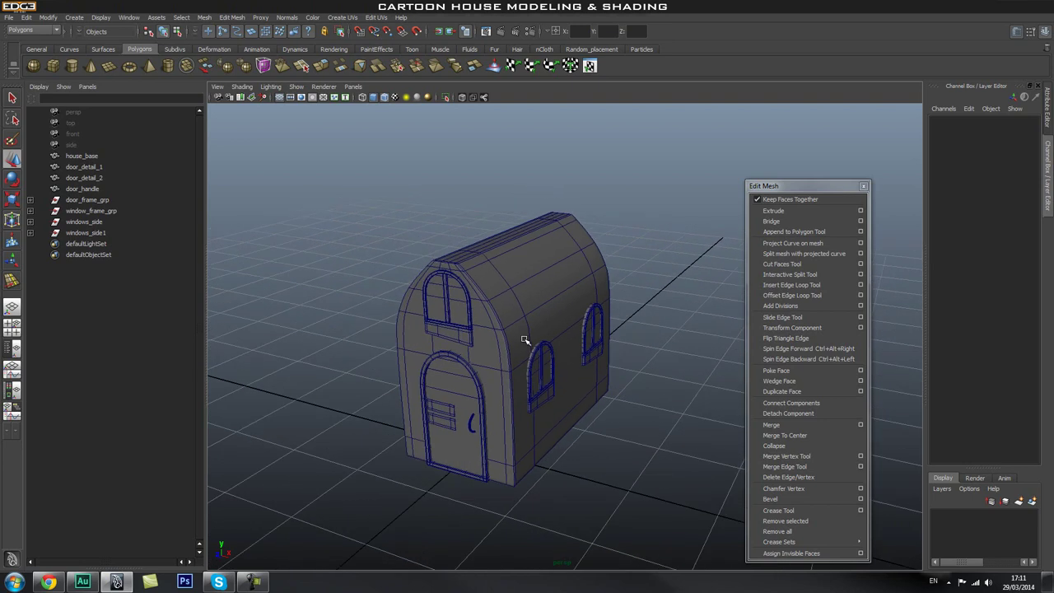